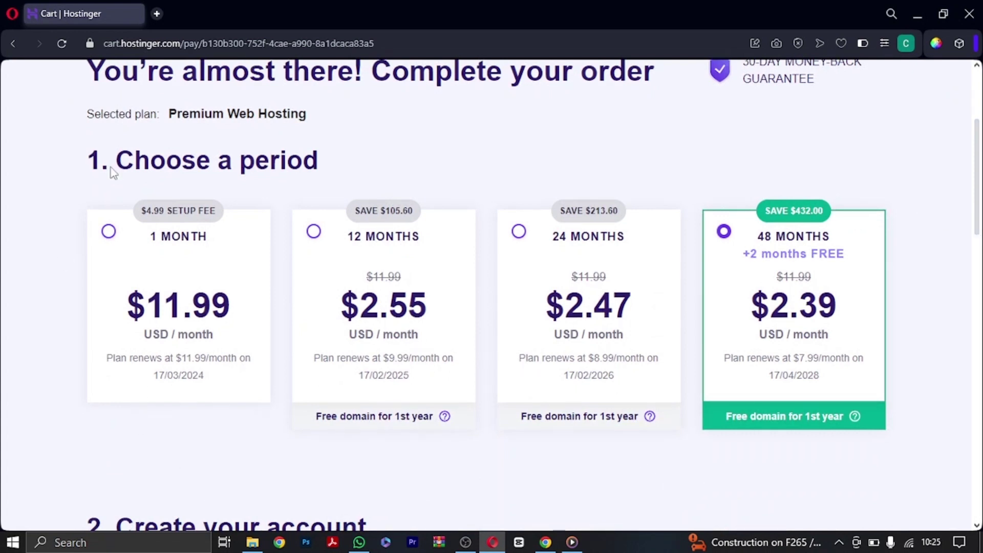
# Step: Choose the 24-month billing period for the Premium Web Hosting plan
pyautogui.moveTo(183, 163); pyautogui.dragTo(318, 163)
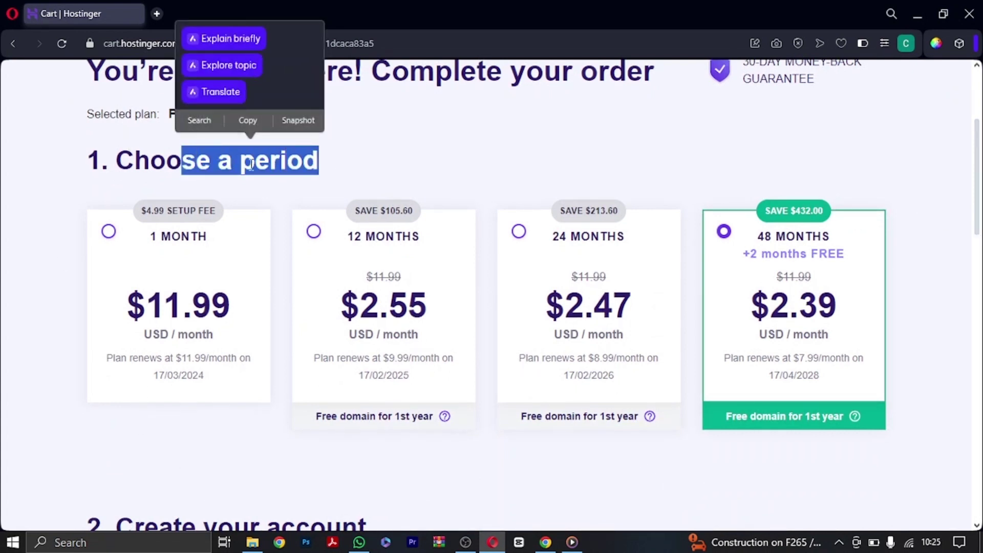
pyautogui.click(338, 167)
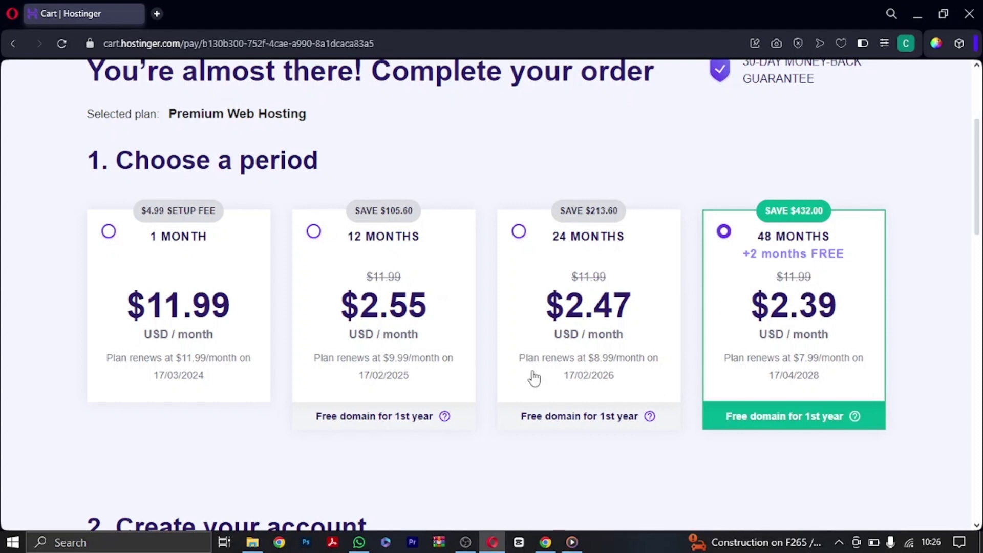
pyautogui.click(518, 233)
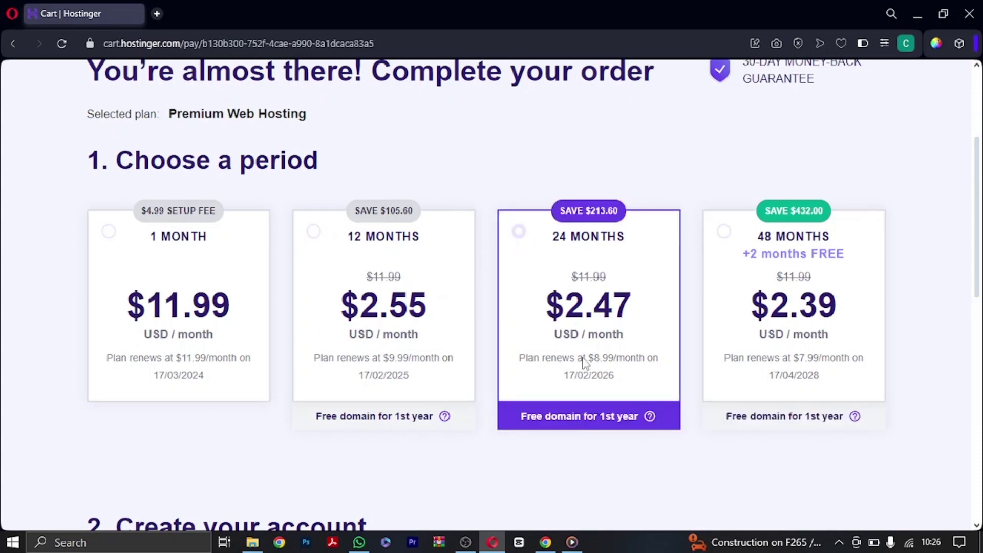
# Step: Review the checkout's account creation fields, payment methods, optional billing details, order total and card fields
pyautogui.scroll(-6, 585, 364)
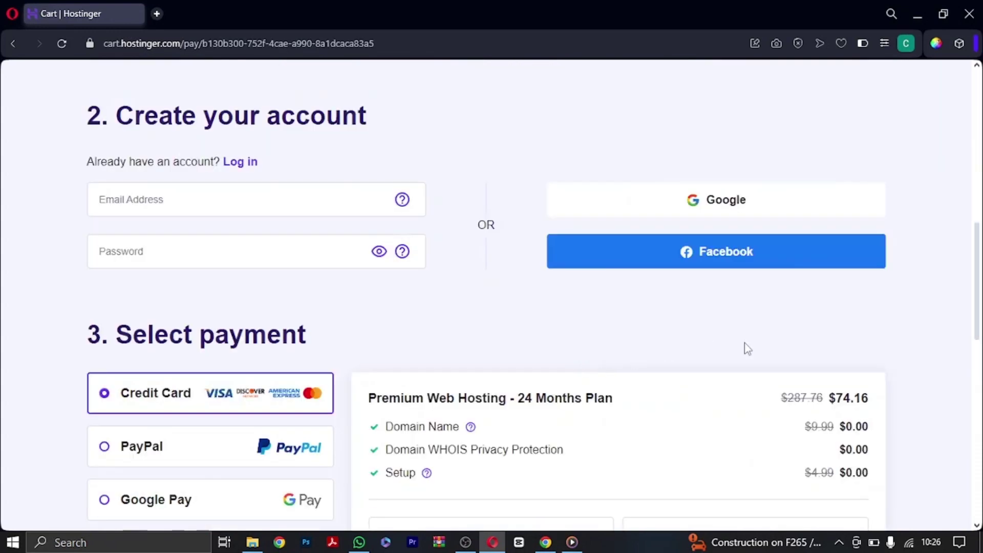
pyautogui.click(159, 201)
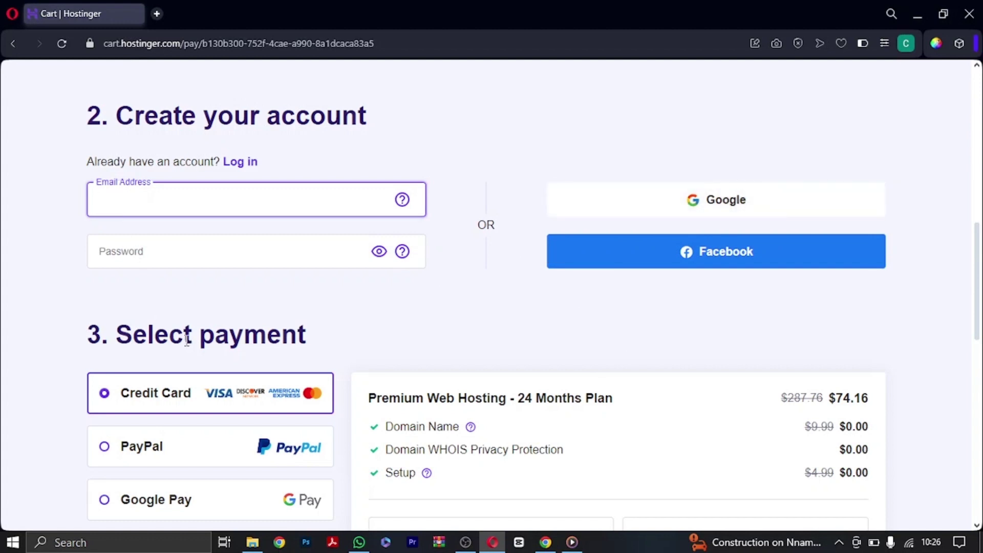
pyautogui.click(156, 256)
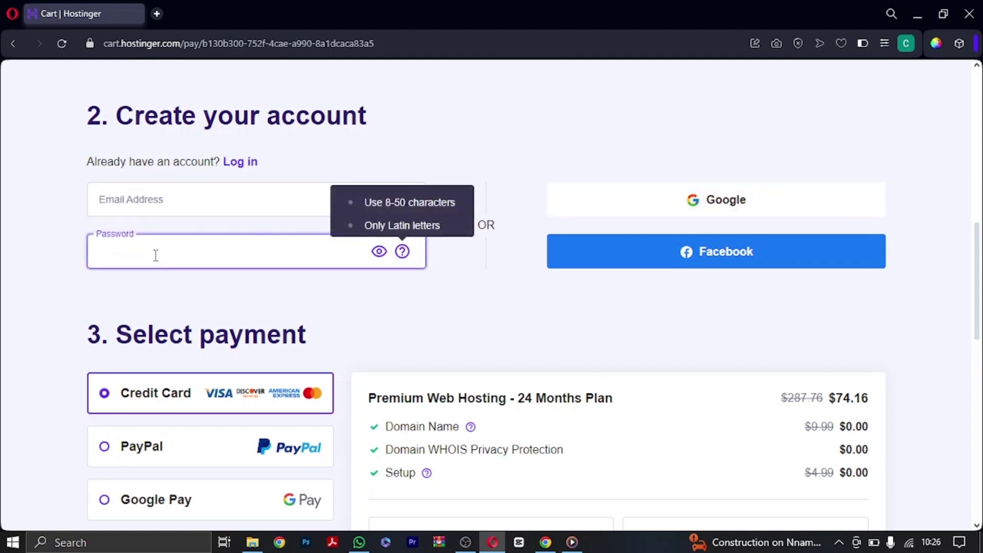
pyautogui.click(155, 190)
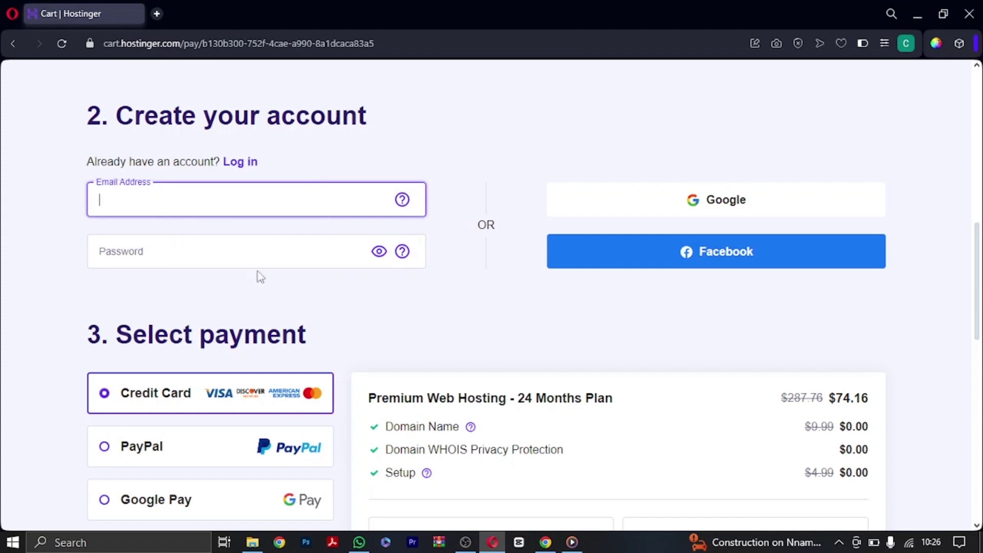
pyautogui.scroll(-3, 411, 287)
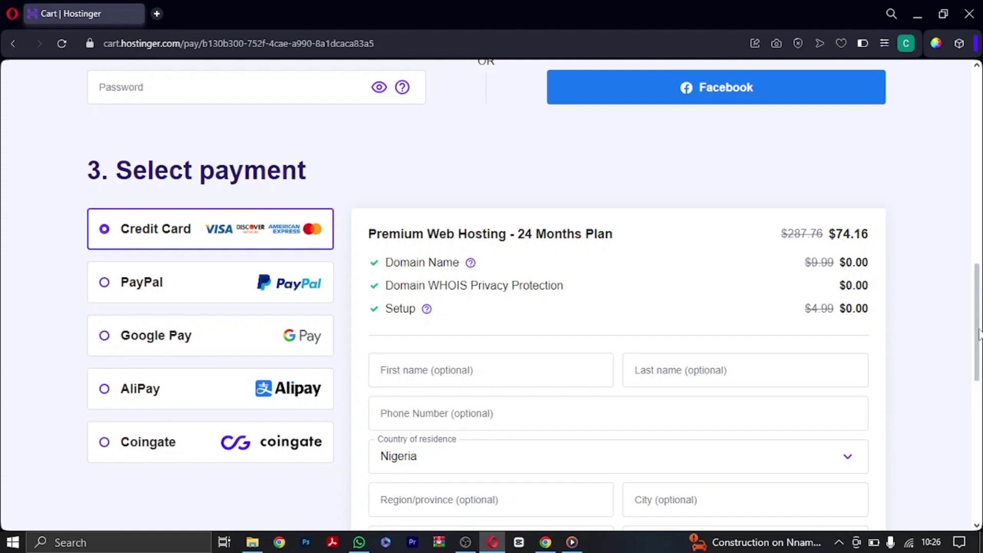
pyautogui.moveTo(979, 334); pyautogui.dragTo(980, 406)
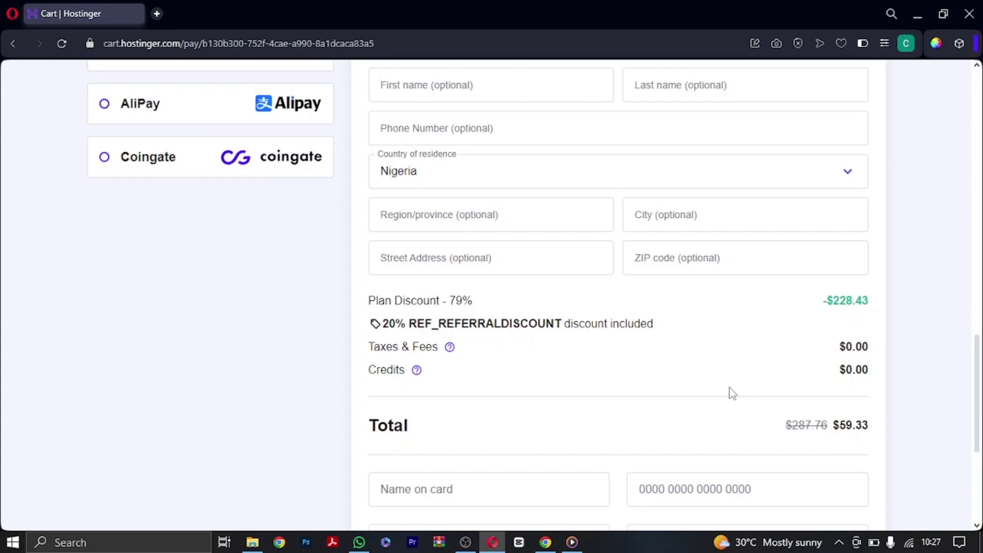
pyautogui.scroll(-5, 732, 393)
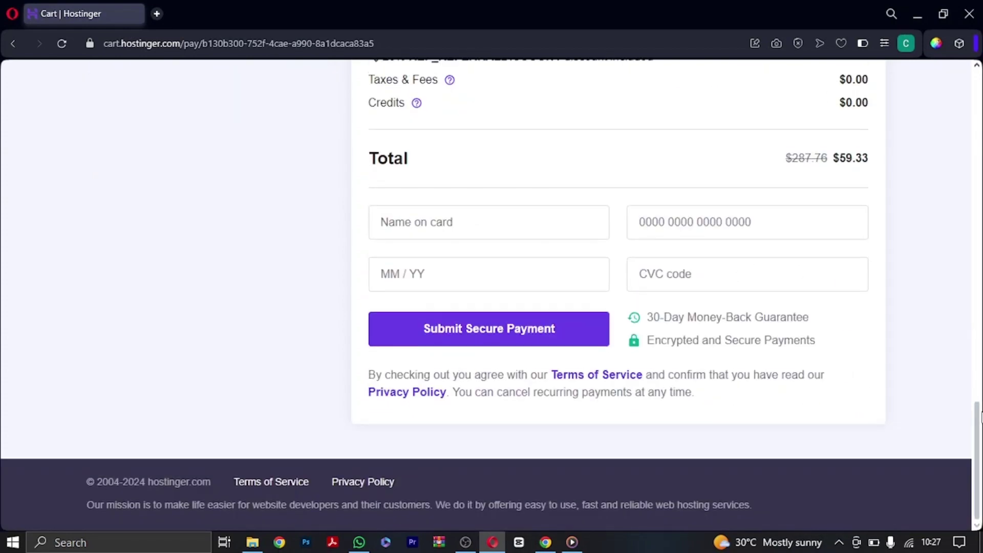
pyautogui.moveTo(978, 405); pyautogui.dragTo(974, 215)
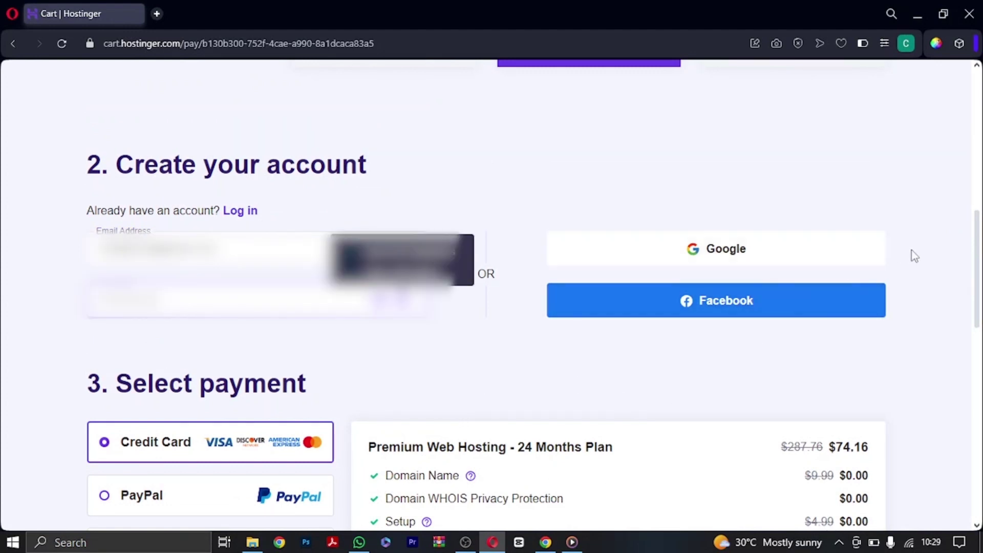
pyautogui.scroll(-6, 418, 276)
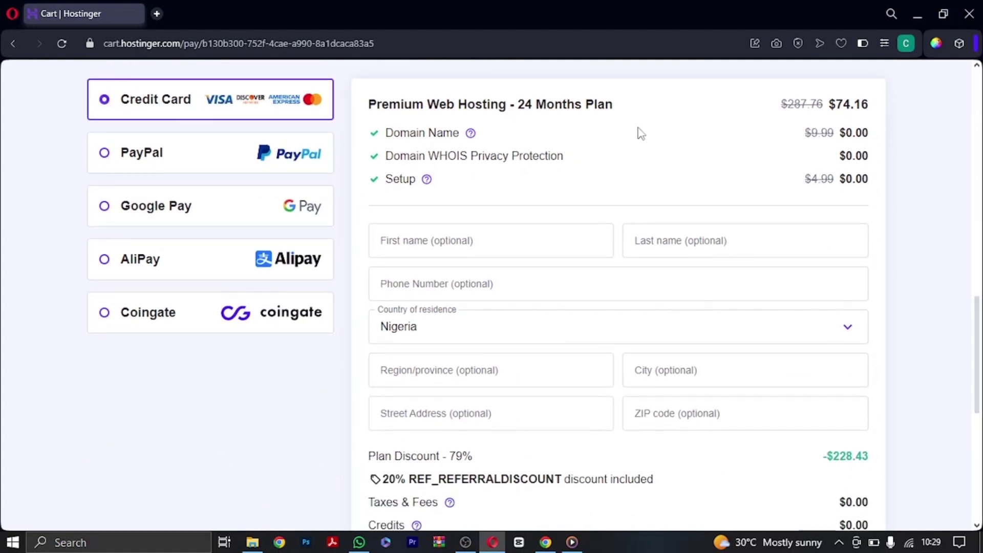
pyautogui.scroll(-3, 978, 377)
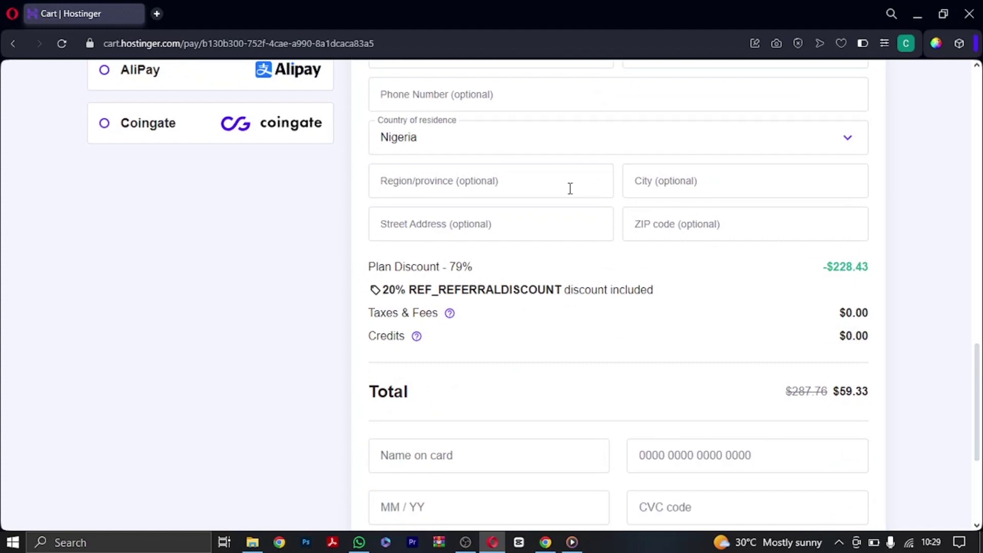
pyautogui.scroll(-3, 716, 487)
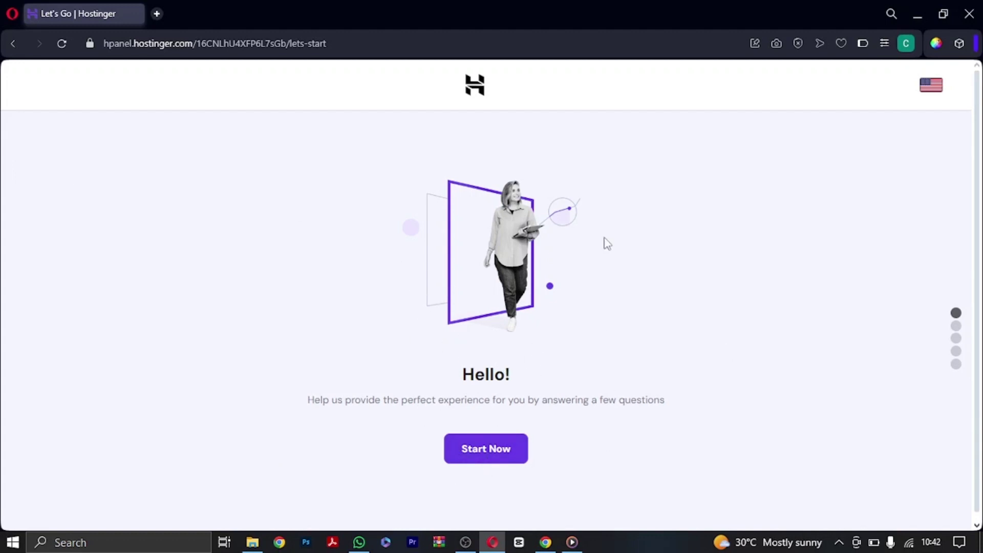
# Step: Start the setup survey and answer that a Business website is created for and built by yourself as a beginner needing help
pyautogui.click(496, 458)
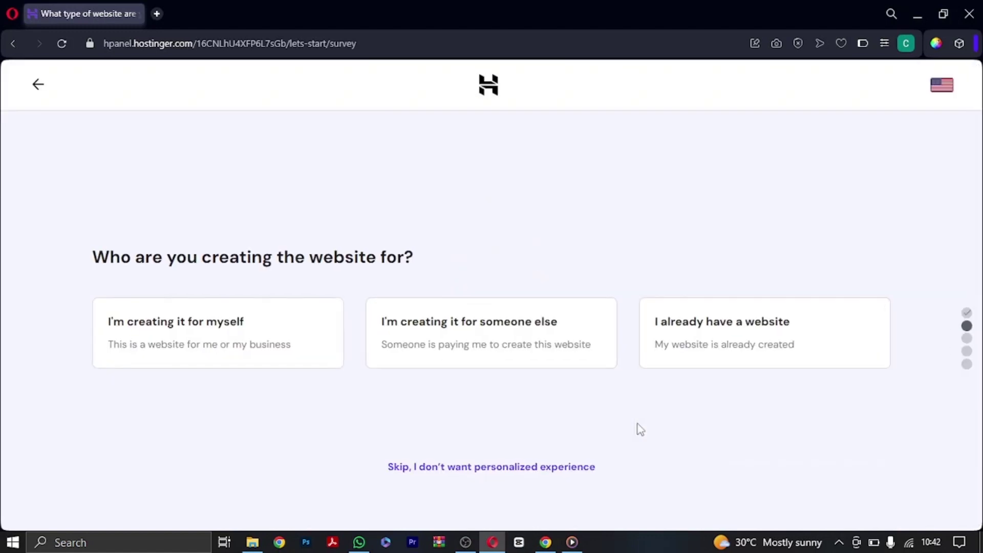
pyautogui.click(193, 345)
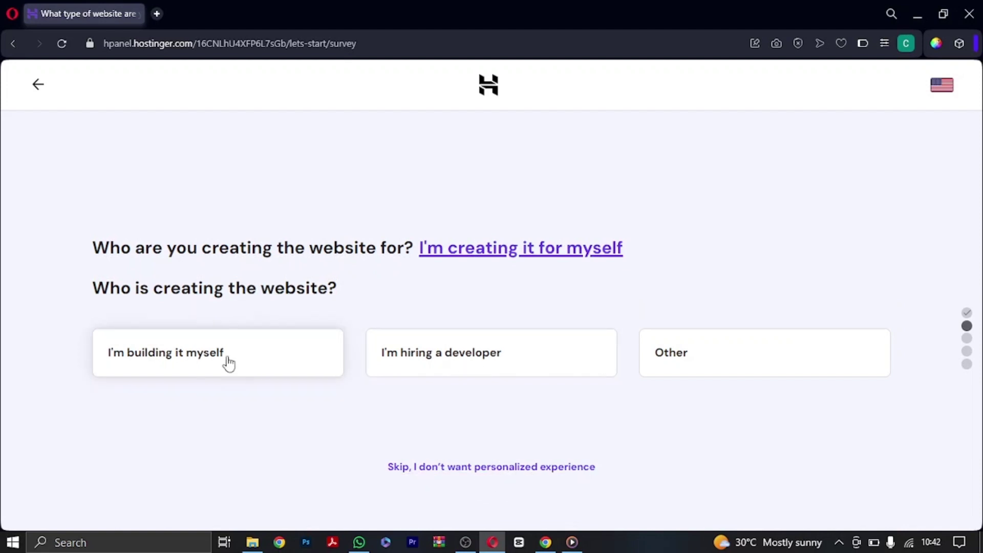
pyautogui.click(212, 365)
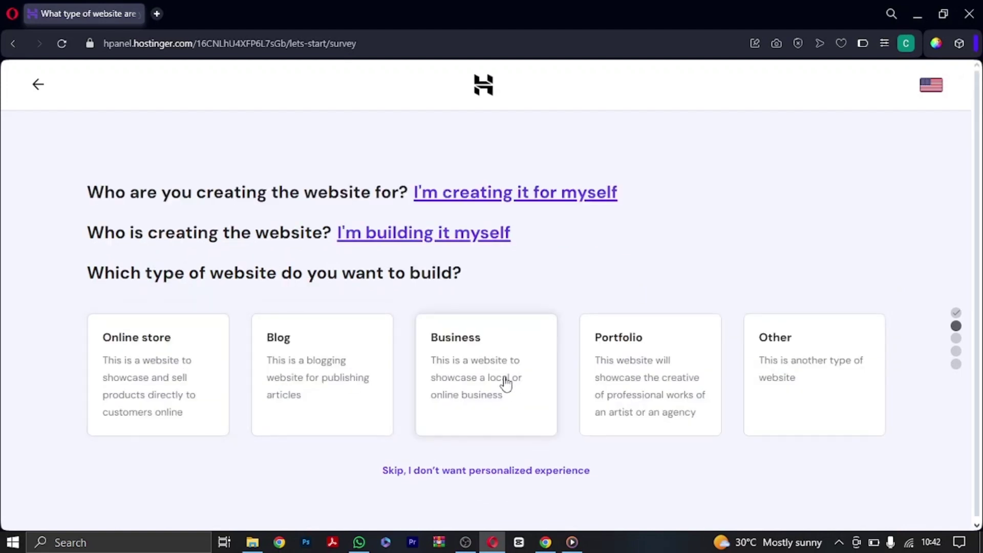
pyautogui.click(451, 377)
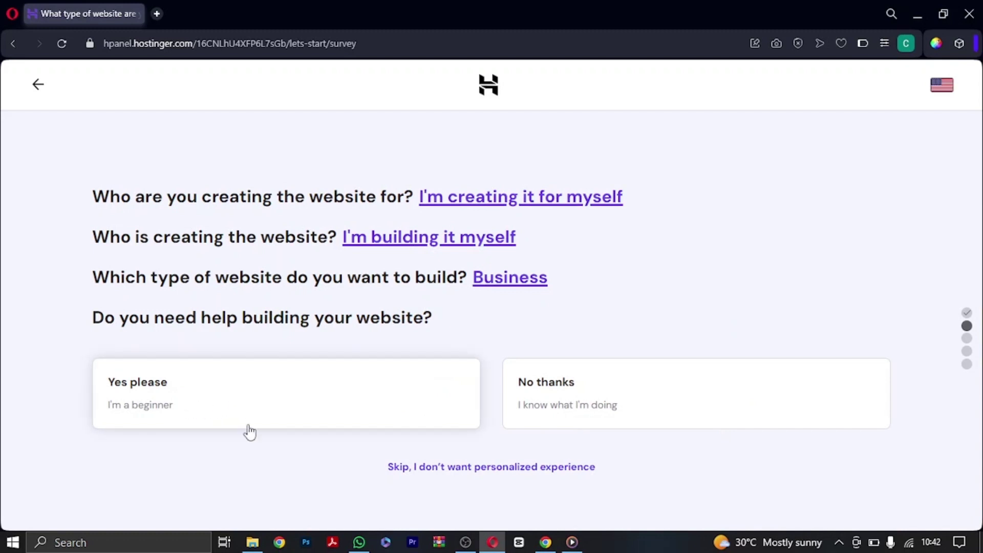
pyautogui.click(232, 414)
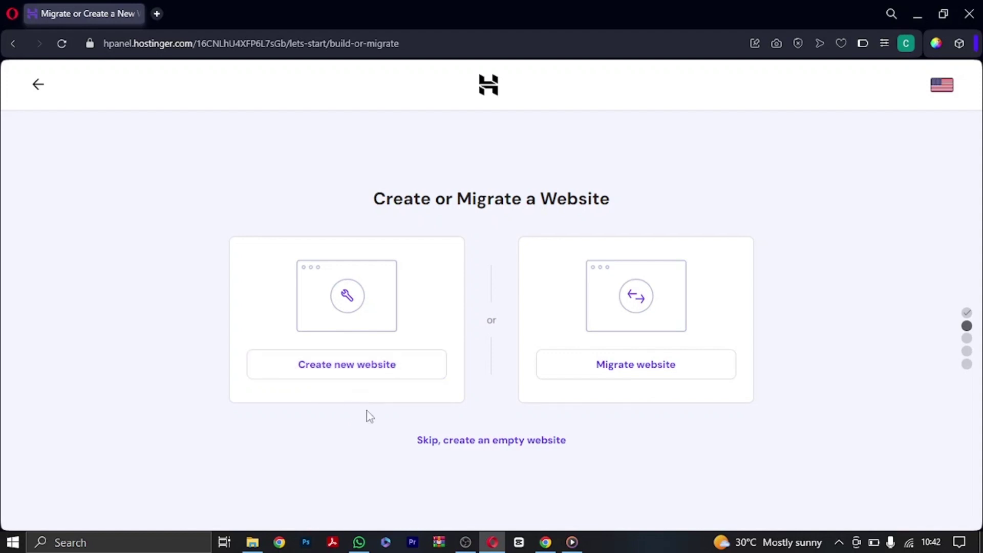
# Step: Choose to create a new website and select WordPress as its platform
pyautogui.click(353, 379)
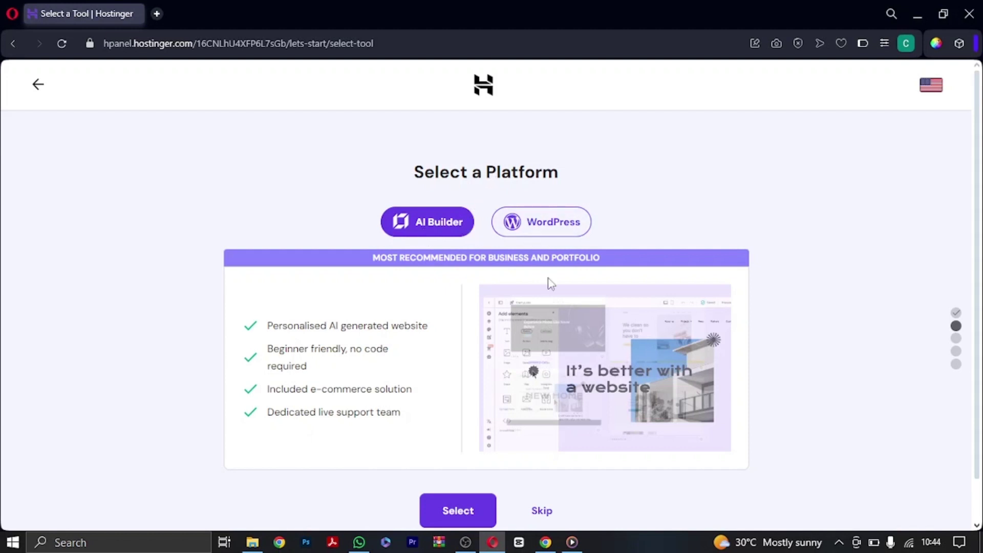
pyautogui.click(544, 229)
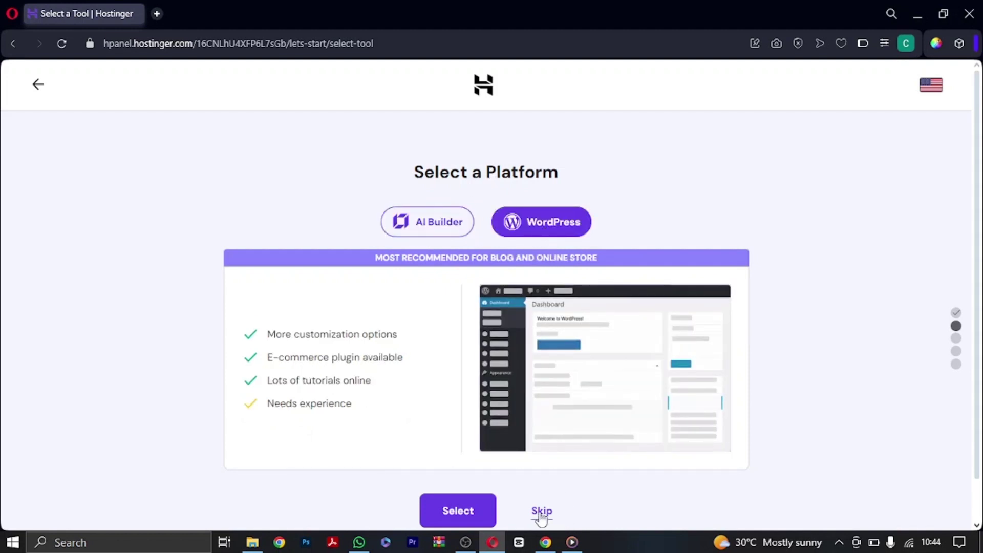
pyautogui.click(472, 513)
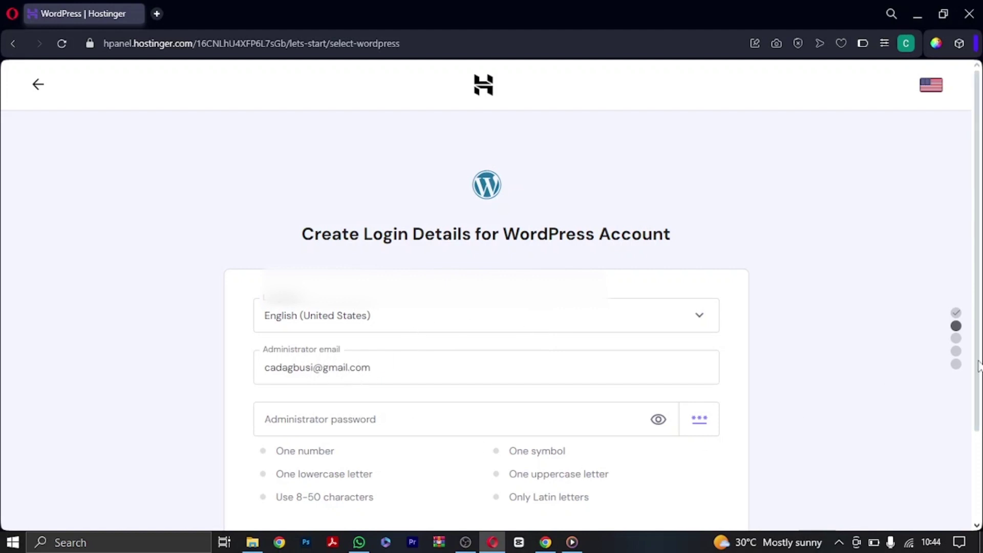
# Step: Paste the administrator password for the WordPress account and continue with the login details
pyautogui.scroll(-2, 360, 394)
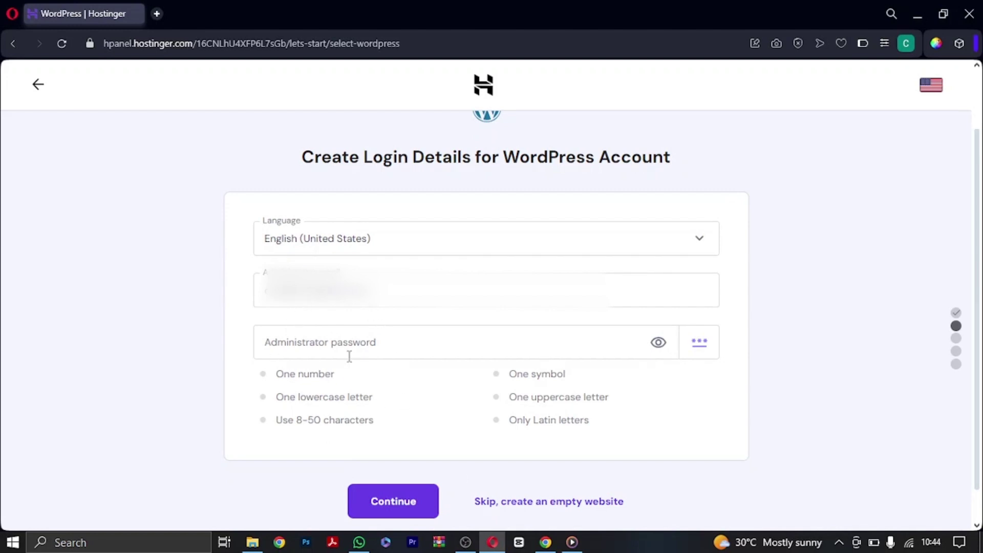
pyautogui.click(332, 344)
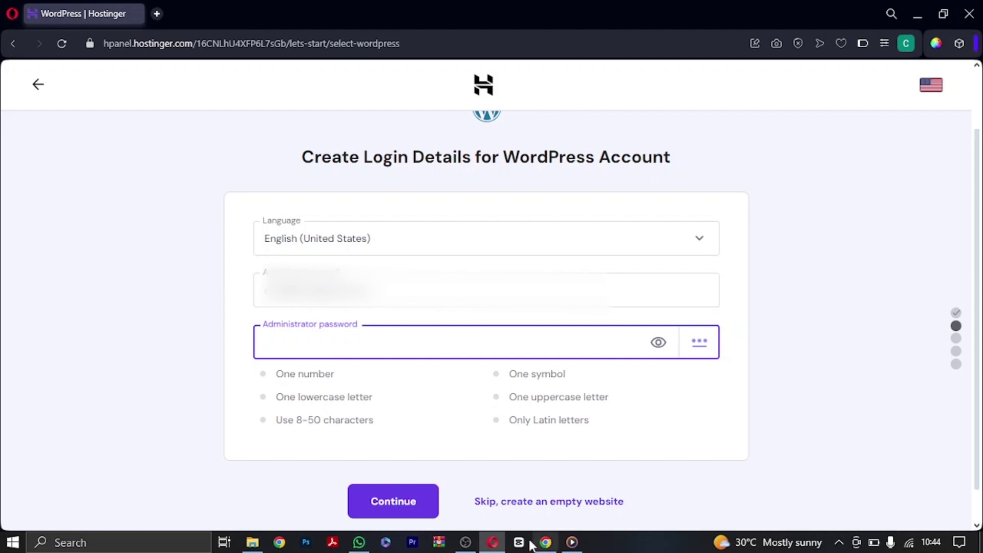
pyautogui.rightClick(319, 351)
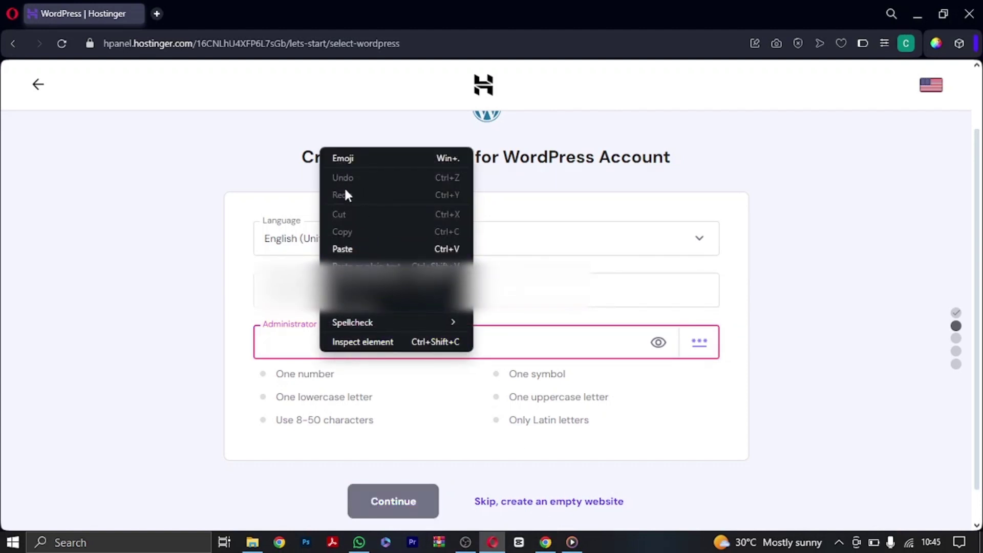
pyautogui.click(351, 251)
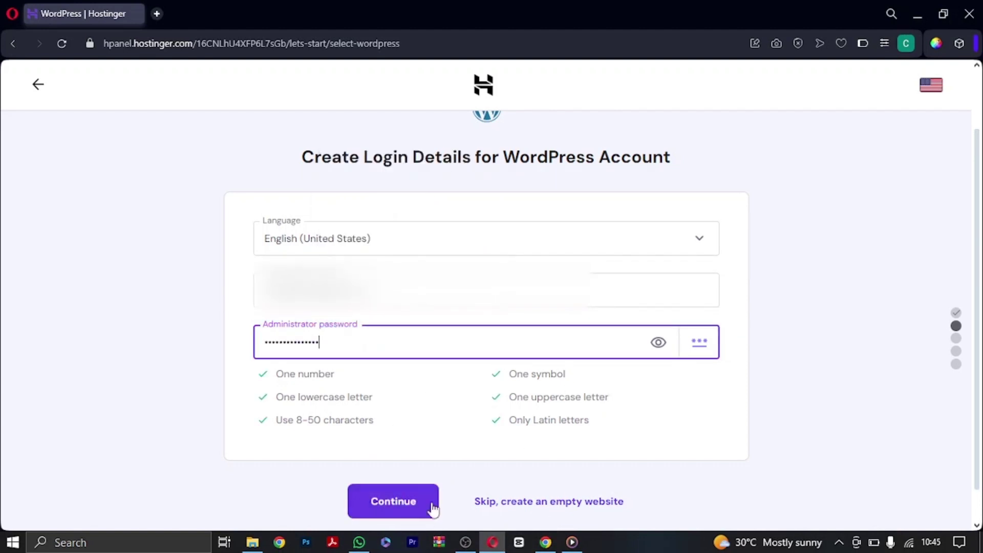
pyautogui.click(398, 511)
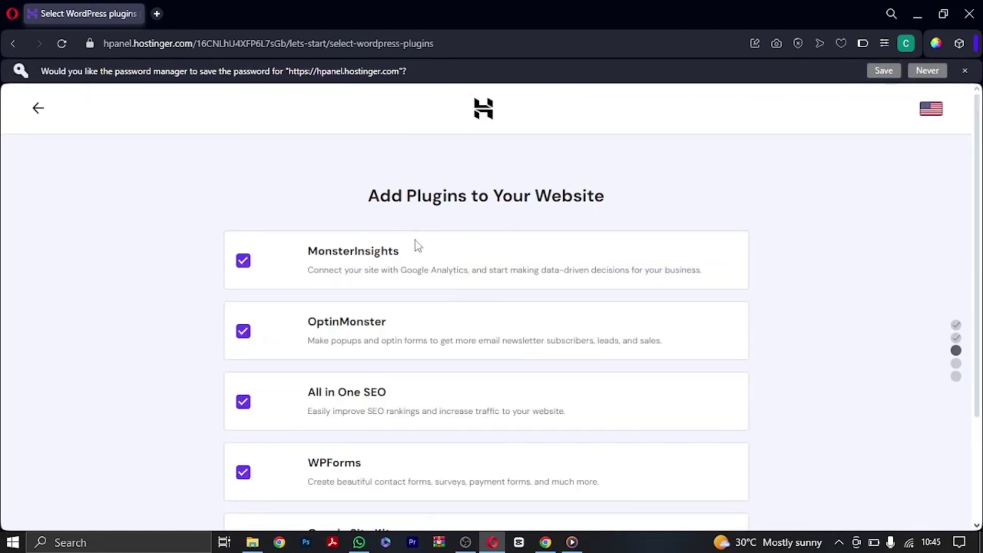
# Step: Skip the suggested WordPress plugins and the website template selection
pyautogui.scroll(-3, 549, 270)
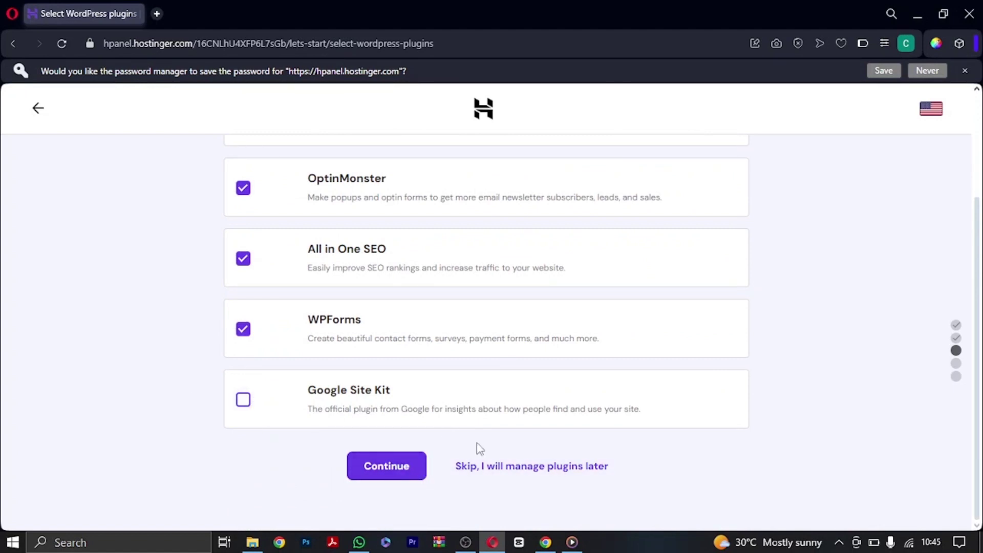
pyautogui.click(522, 469)
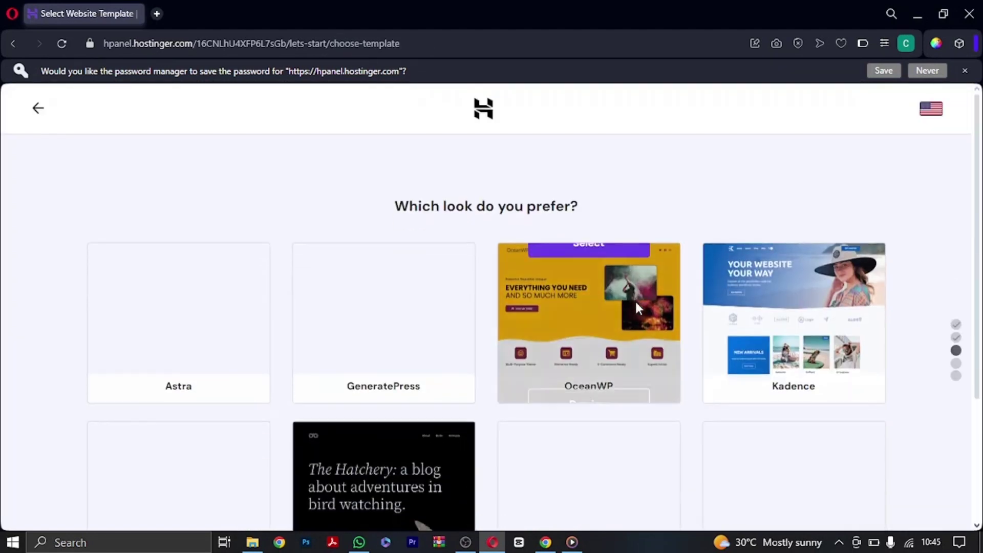
pyautogui.scroll(-3, 193, 322)
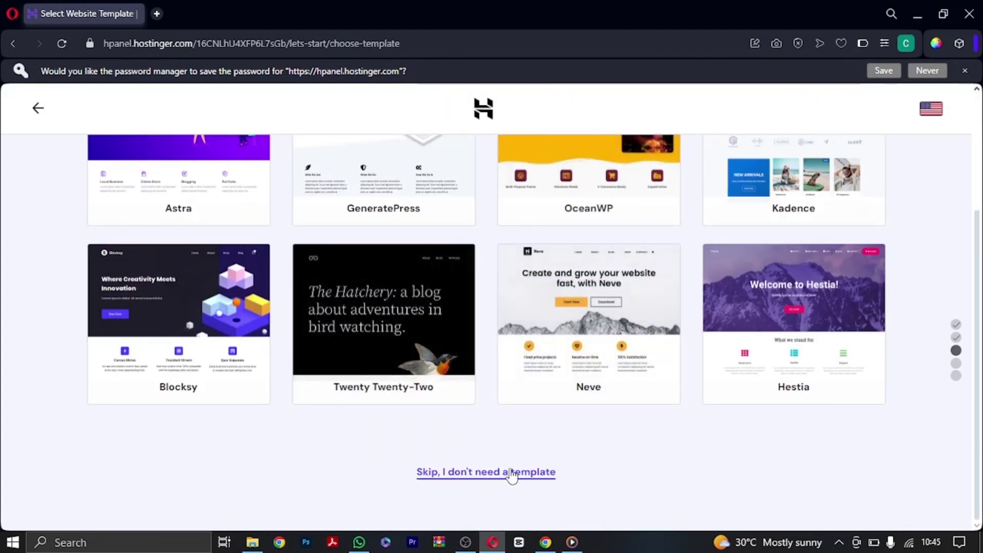
pyautogui.click(512, 472)
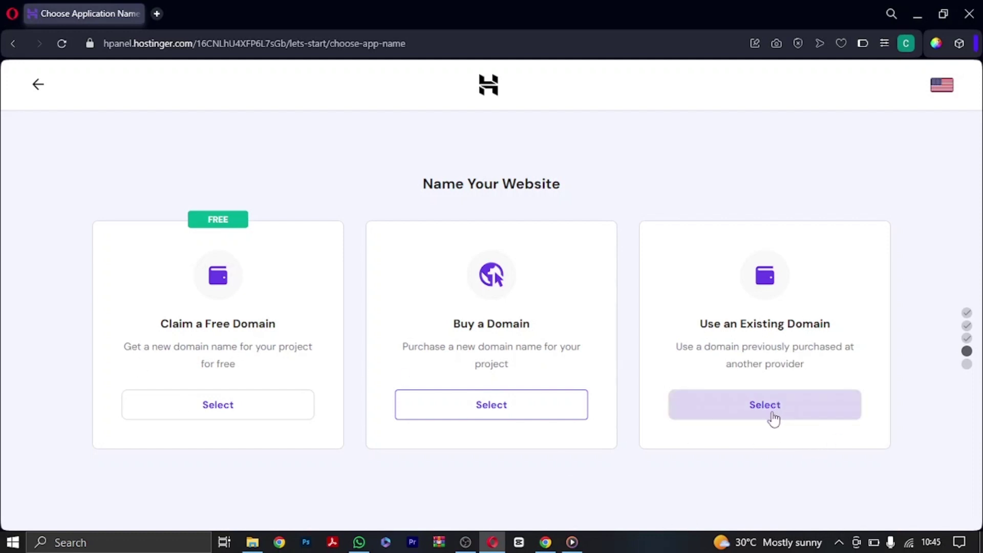
pyautogui.click(224, 410)
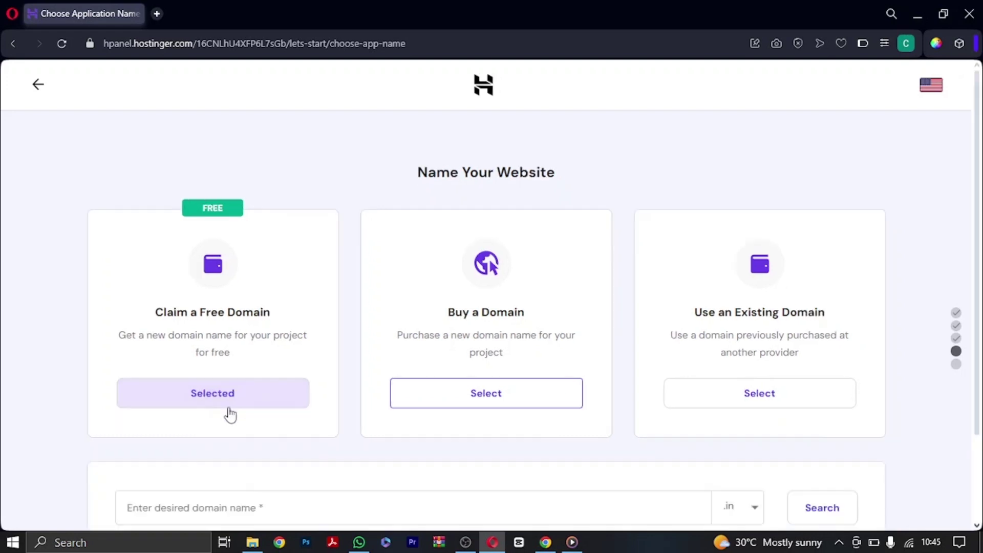
pyautogui.scroll(-2, 321, 476)
pyautogui.click(241, 401)
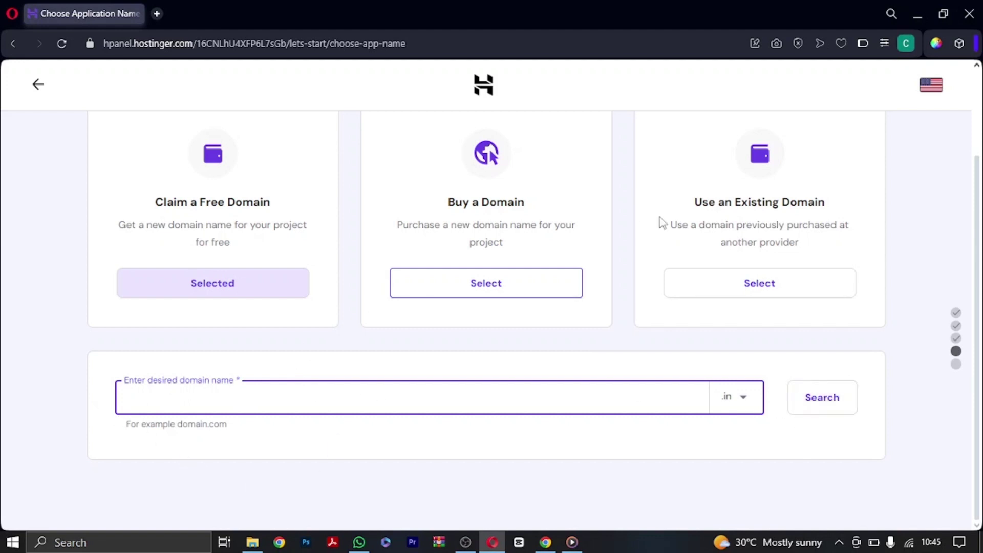
# Step: Choose to use an existing domain for the website, enter its domain name and finish the hosting setup
pyautogui.scroll(2, 228, 318)
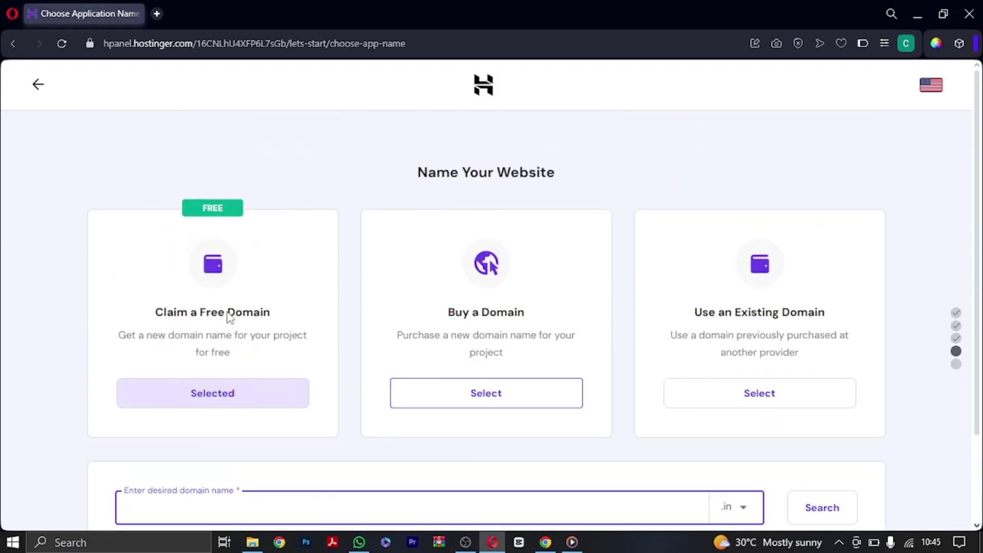
pyautogui.click(765, 403)
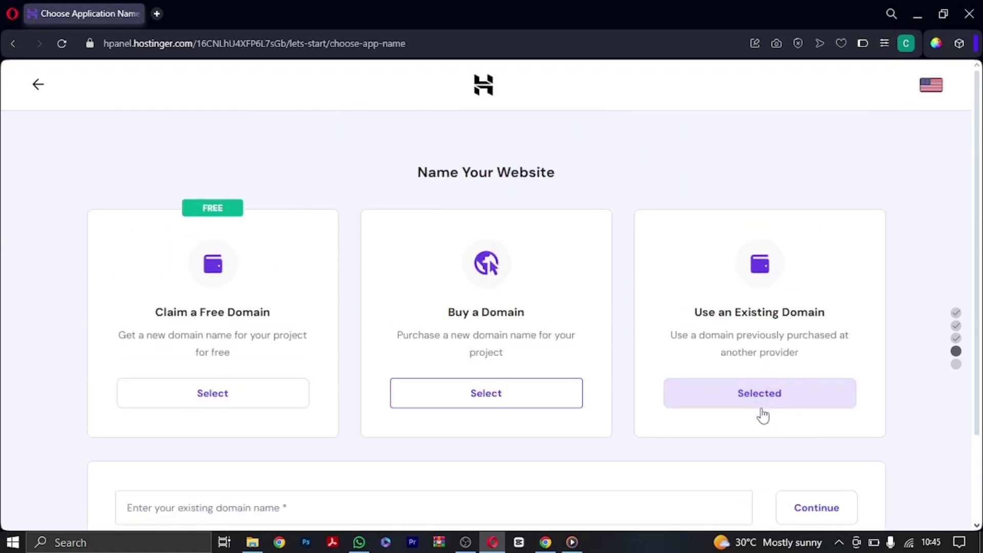
pyautogui.scroll(-2, 502, 417)
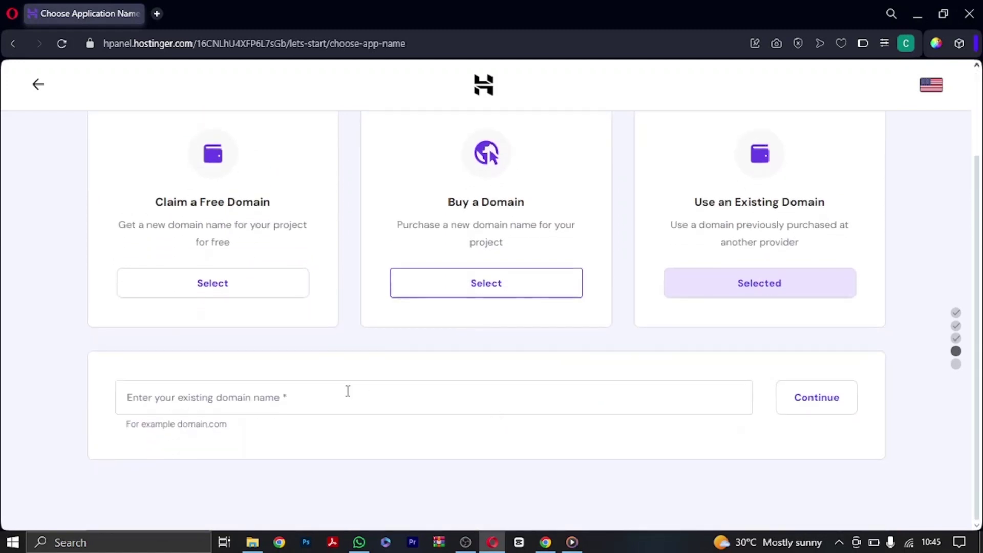
pyautogui.click(243, 397)
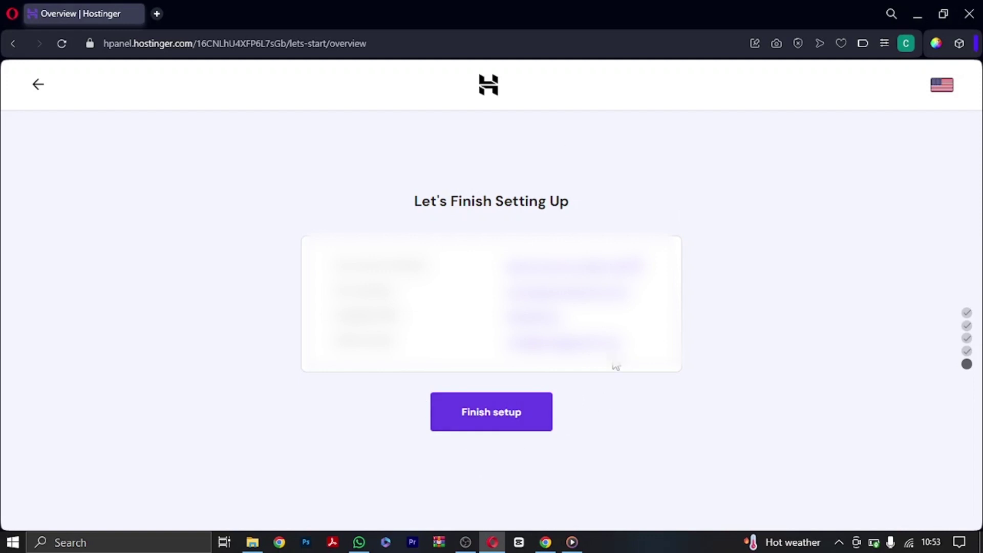
pyautogui.click(551, 427)
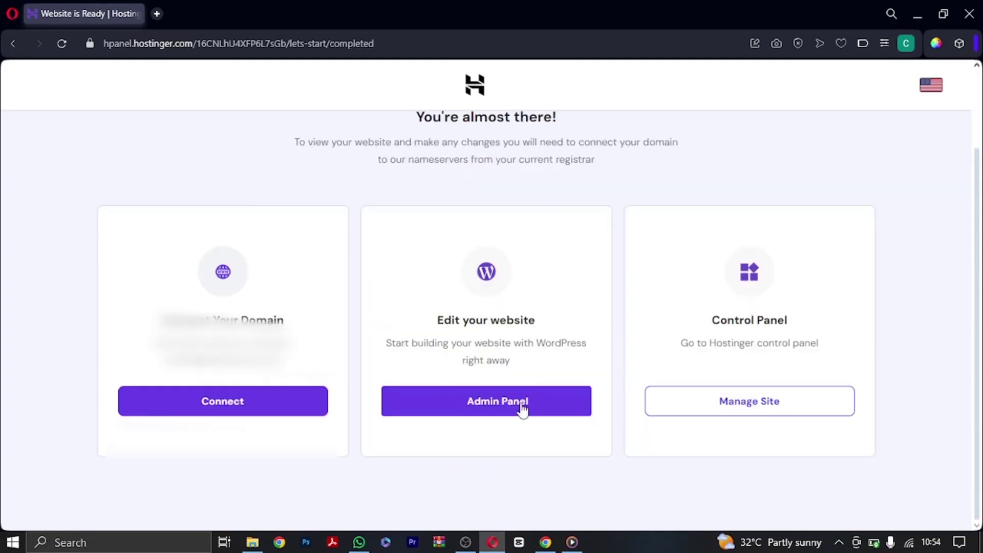
pyautogui.rightClick(521, 404)
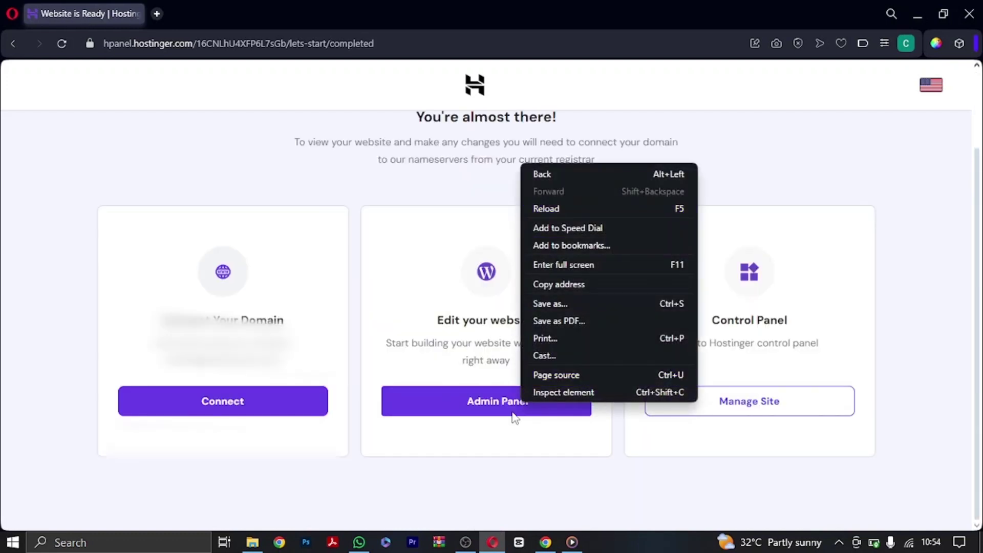
pyautogui.click(358, 190)
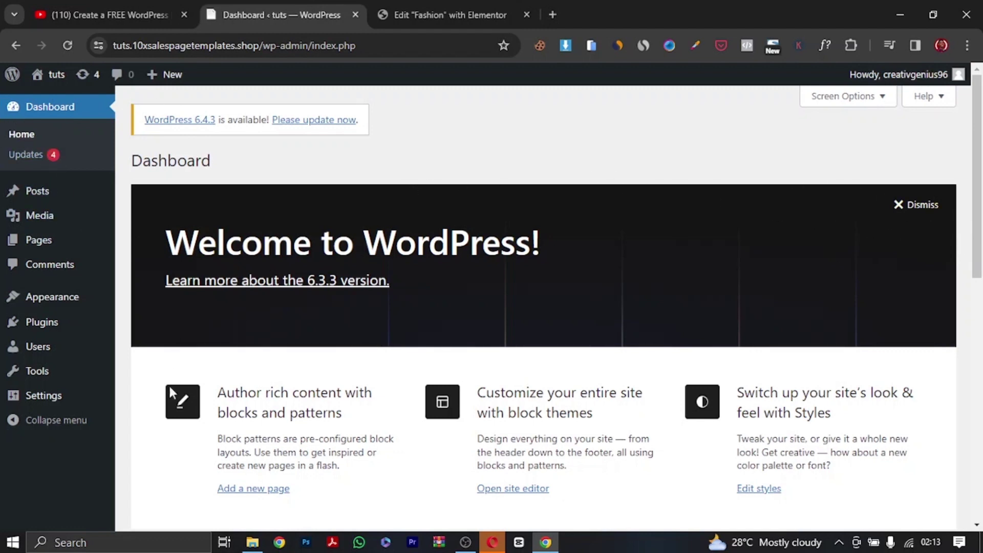
pyautogui.moveTo(7, 254)
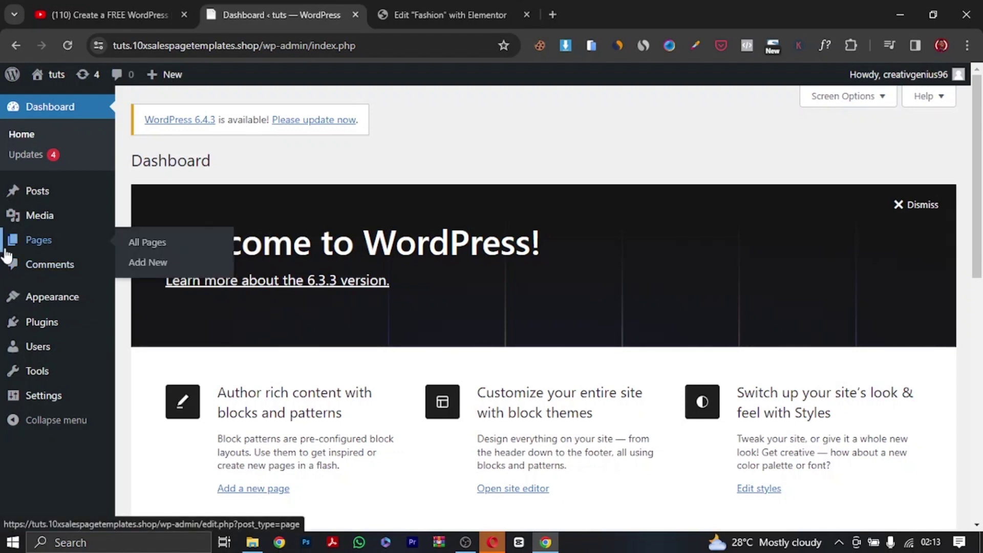
# Step: Change the site's permalink structure to Post name and save the permalink settings
pyautogui.moveTo(47, 391)
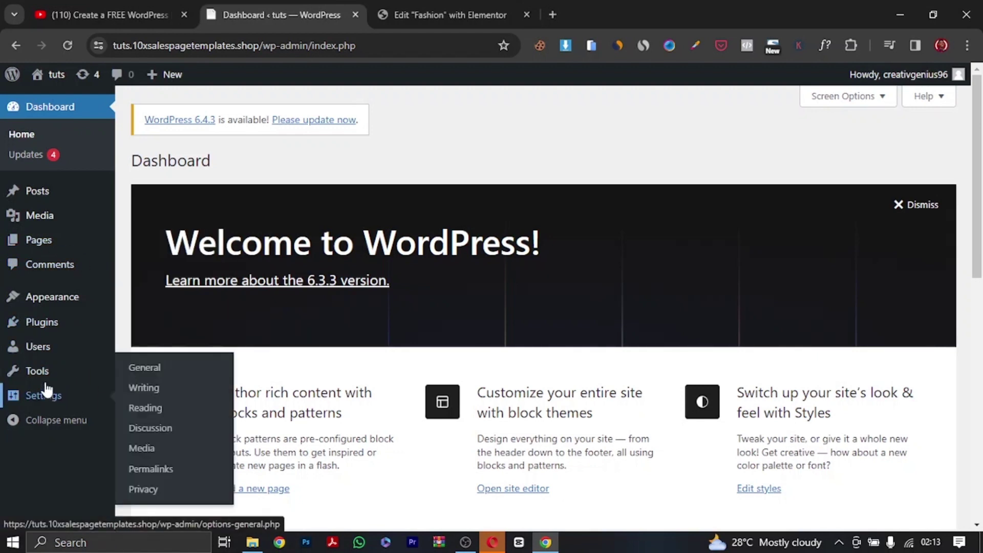
pyautogui.moveTo(58, 373)
pyautogui.click(148, 470)
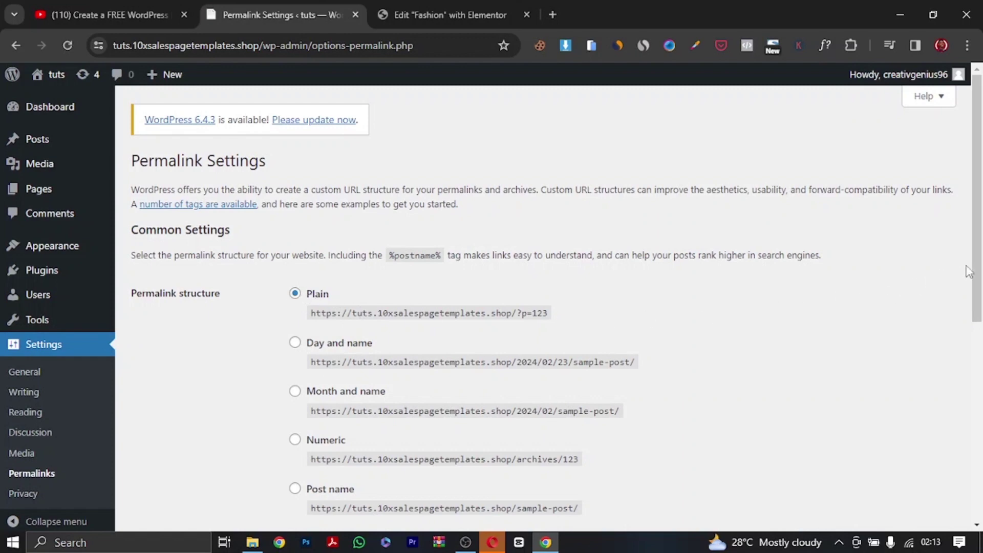
pyautogui.scroll(-3, 979, 256)
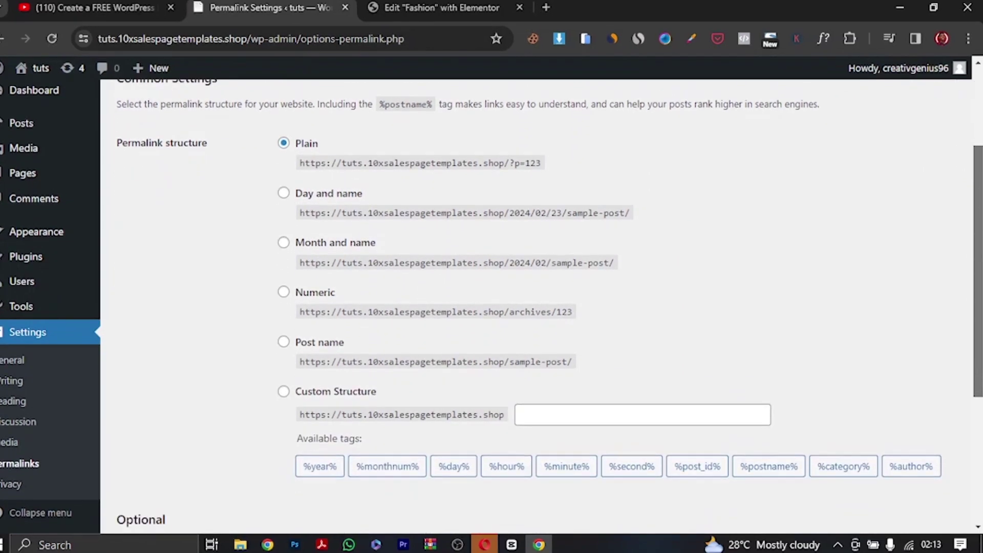
pyautogui.click(297, 348)
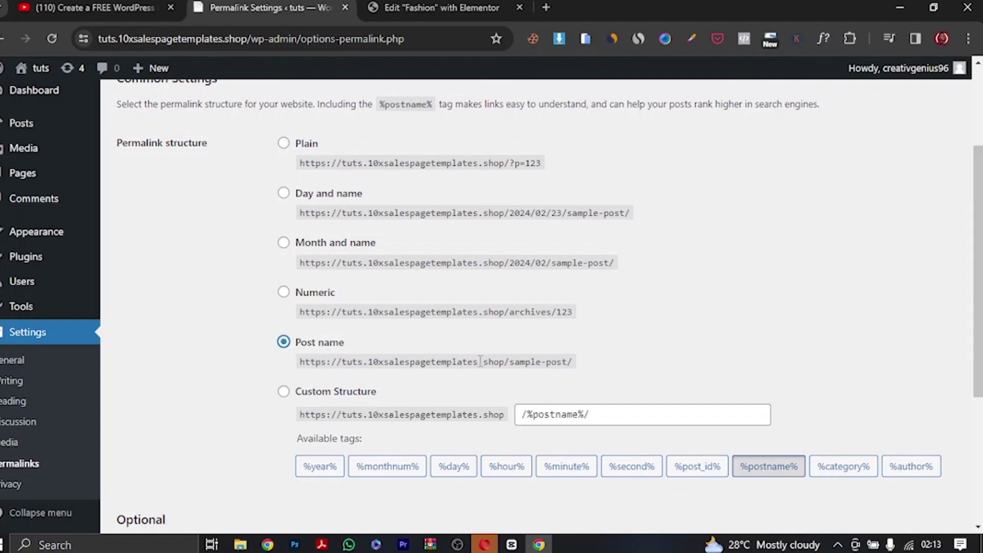
pyautogui.scroll(-5, 283, 345)
pyautogui.click(156, 457)
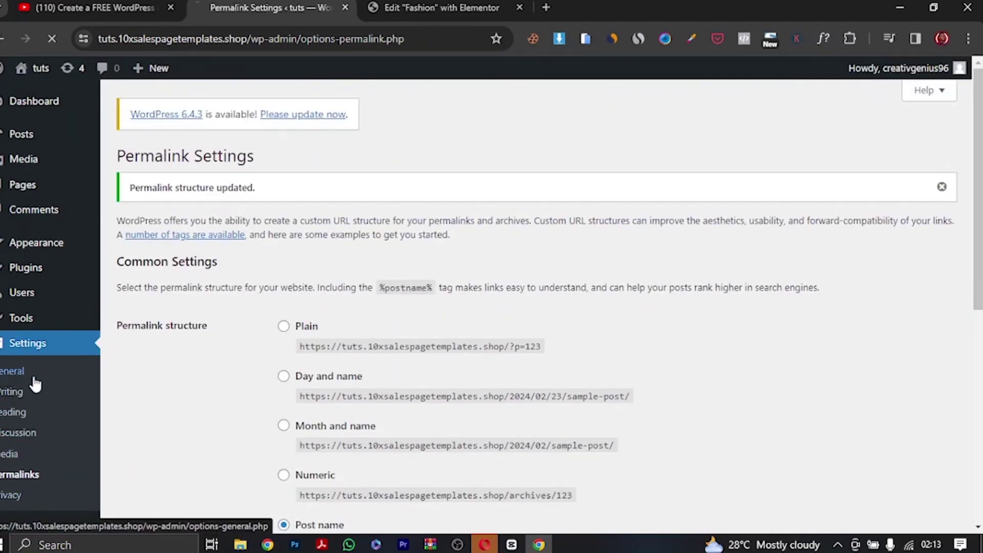
# Step: Set the site tagline to "Spreading creative magic from Nigeria to the world." in the general settings
pyautogui.click(13, 371)
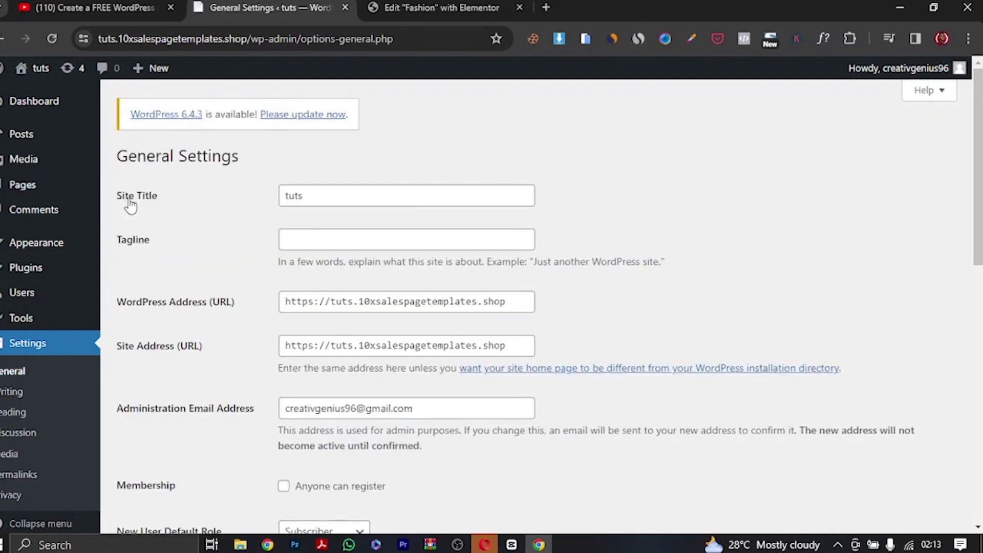
pyautogui.click(327, 241)
pyautogui.click(405, 271)
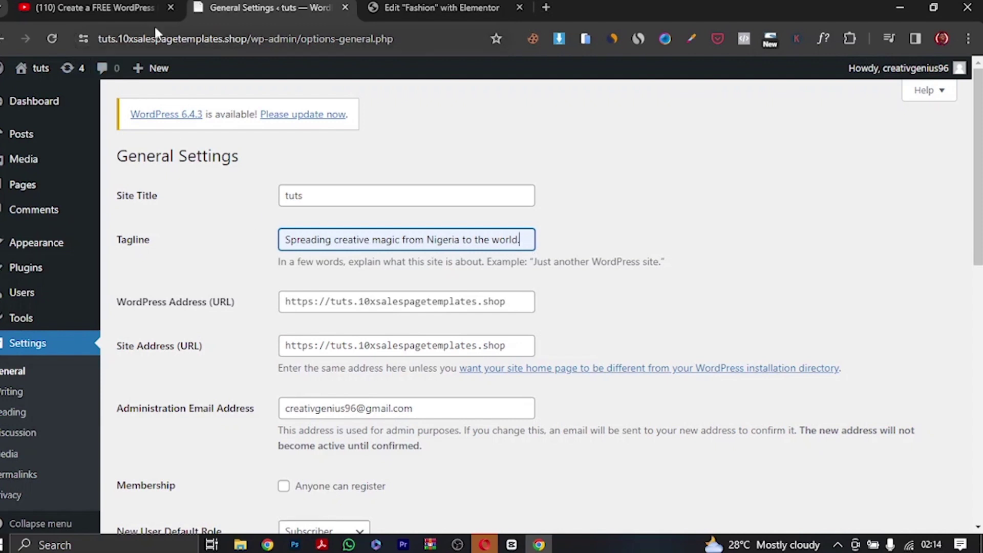
# Step: Review the general settings, including the site title, available site languages, timezone, and date and time formats
pyautogui.moveTo(330, 200); pyautogui.dragTo(253, 208)
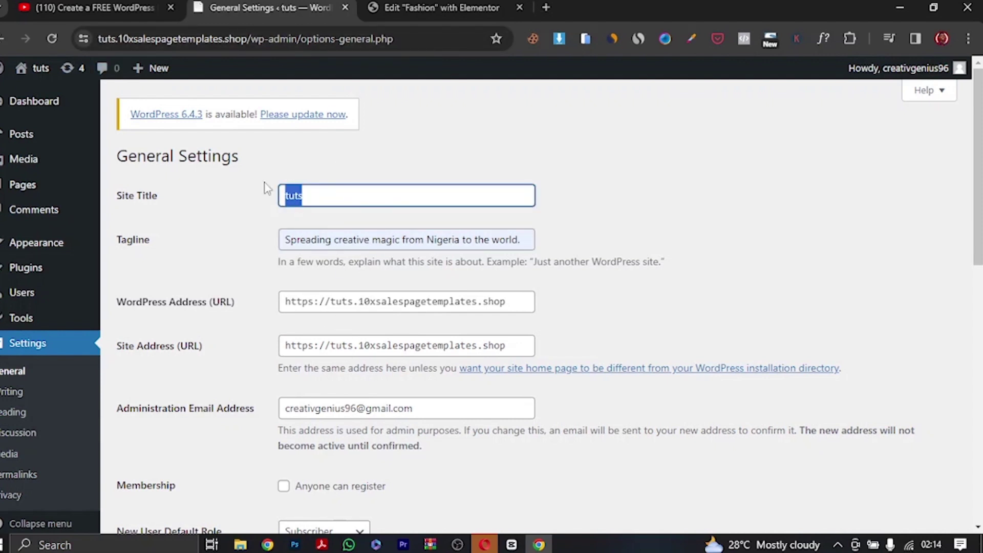
pyautogui.moveTo(979, 252); pyautogui.dragTo(950, 326)
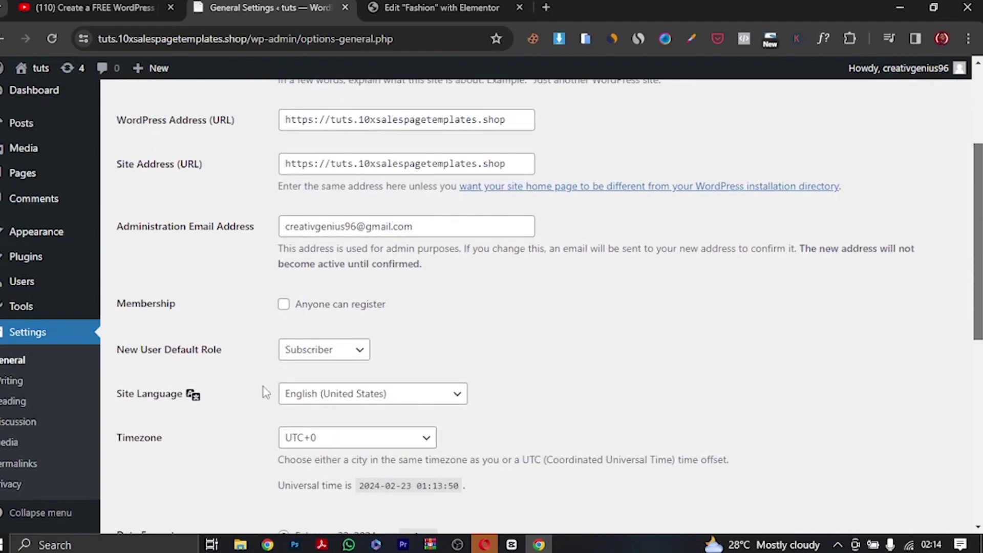
pyautogui.scroll(-8, 358, 399)
pyautogui.scroll(12, 330, 410)
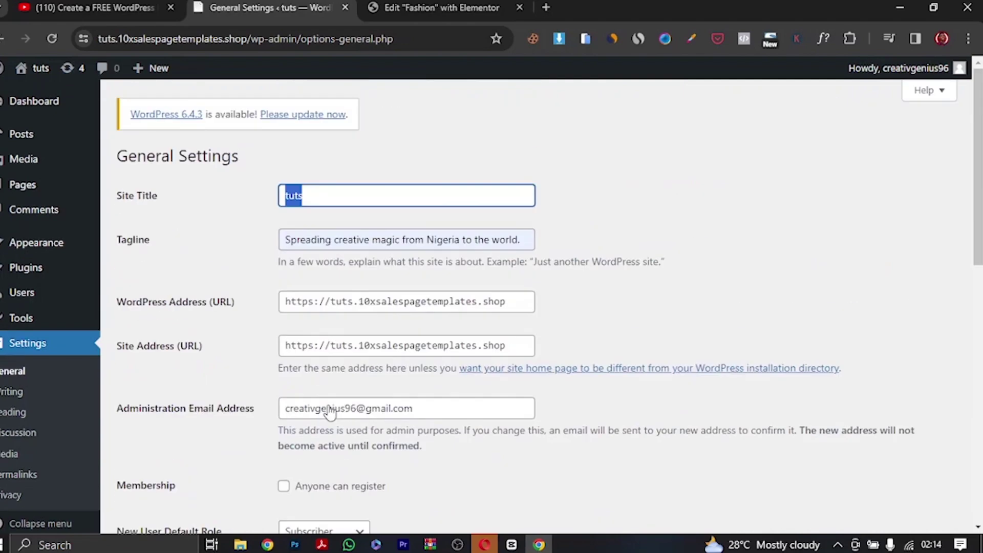
pyautogui.scroll(-8, 330, 410)
pyautogui.scroll(-4, 885, 409)
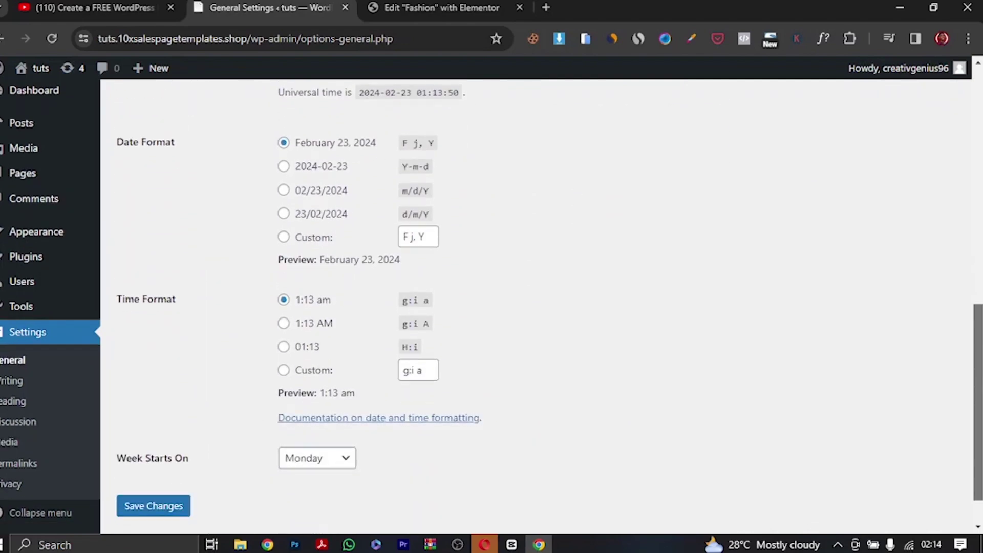
pyautogui.scroll(8, 360, 315)
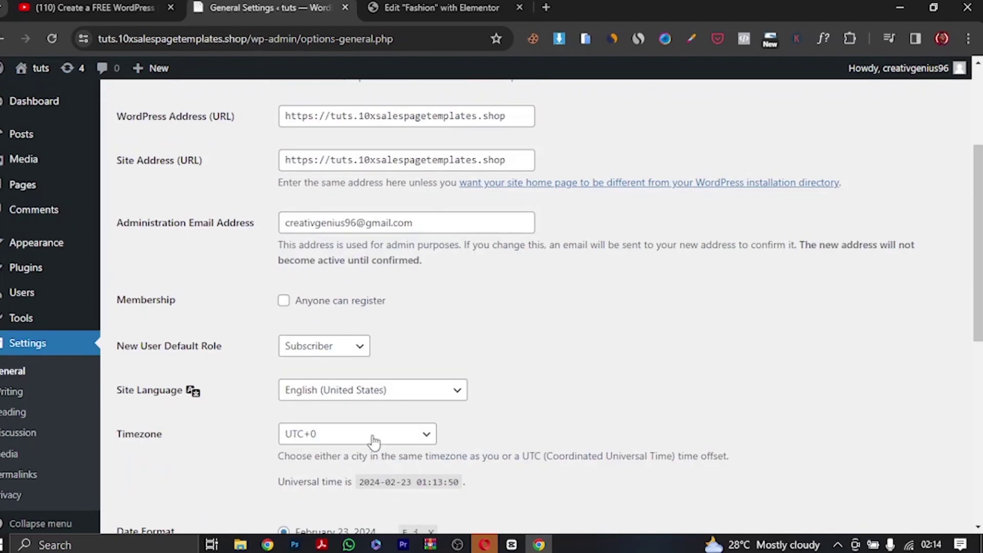
pyautogui.click(406, 397)
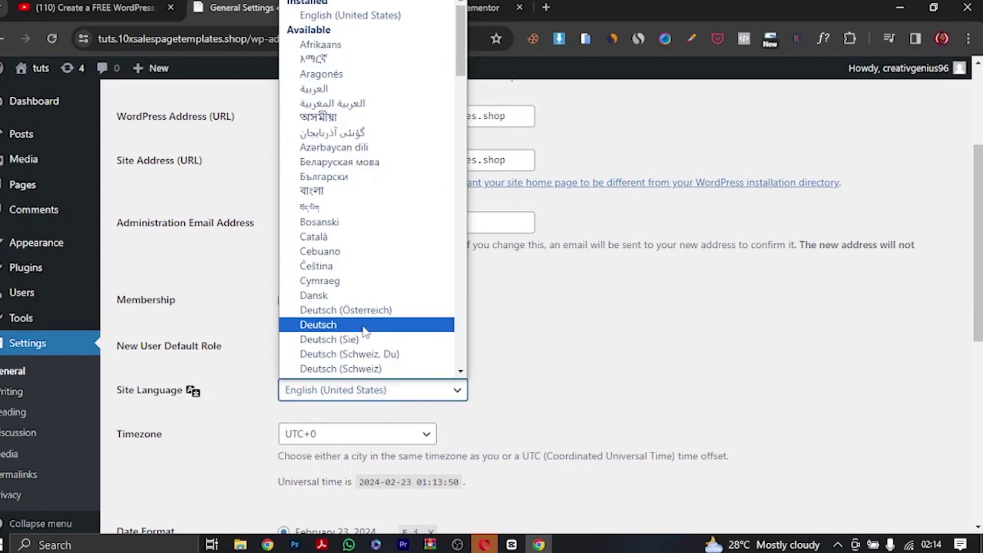
pyautogui.click(579, 410)
# Step: Save the changed general settings
pyautogui.scroll(-8, 328, 392)
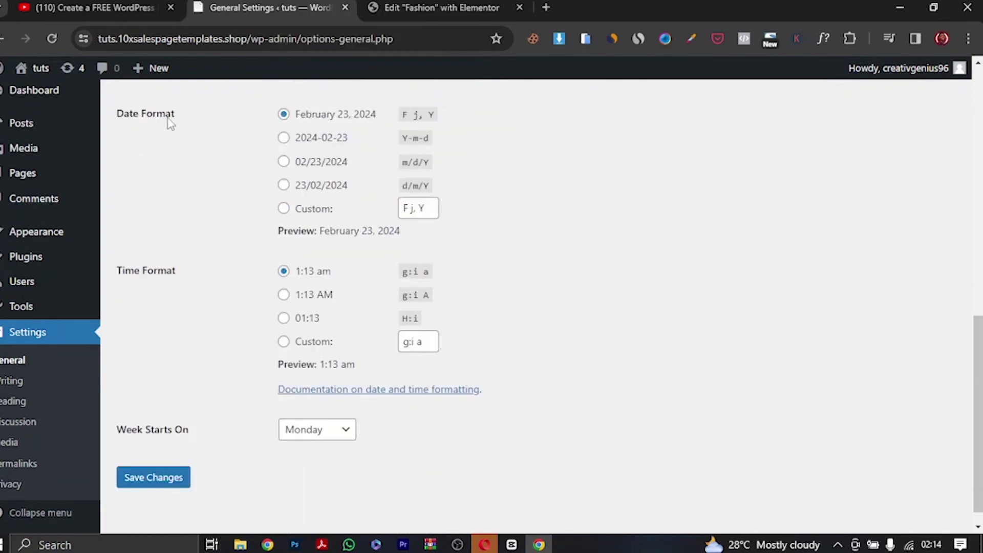
pyautogui.click(163, 478)
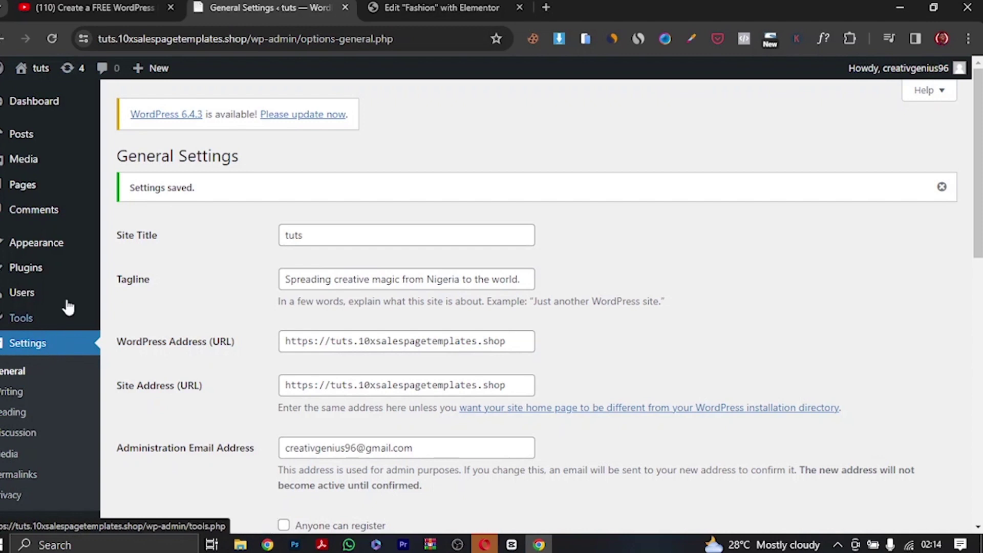
# Step: Move the default Privacy Policy and Sample Page entries to the trash from the list of all pages
pyautogui.moveTo(22, 138)
pyautogui.moveTo(33, 179)
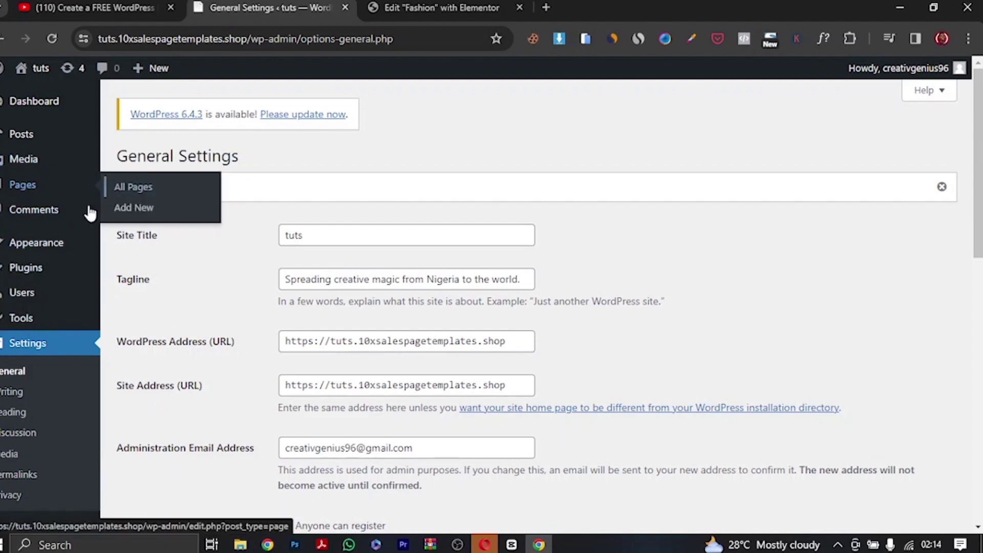
pyautogui.moveTo(21, 277)
pyautogui.click(123, 188)
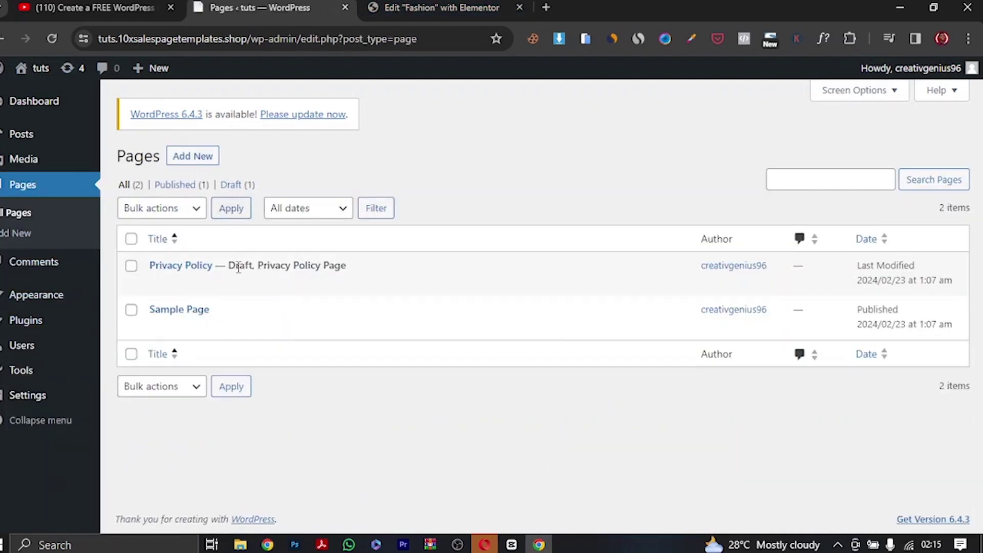
pyautogui.moveTo(235, 257)
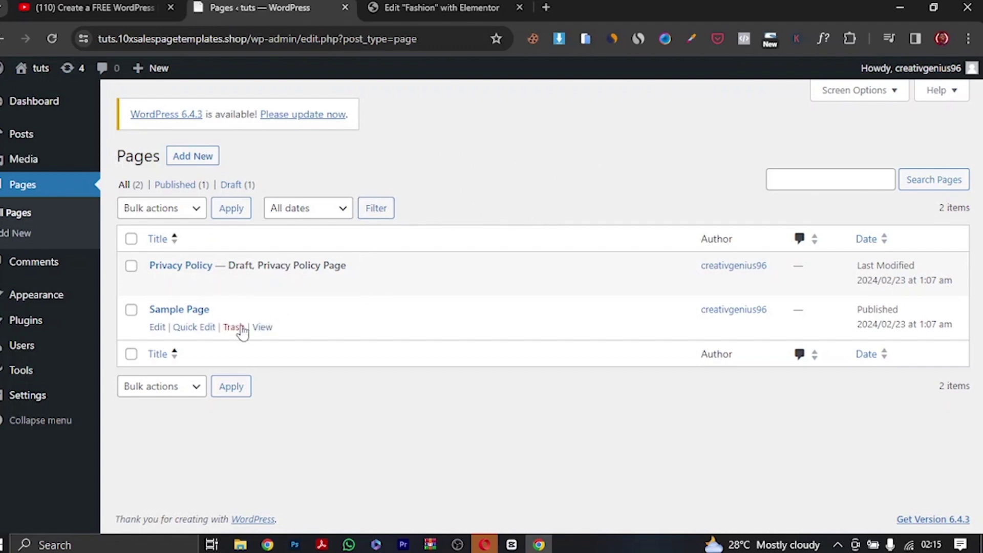
pyautogui.moveTo(244, 328)
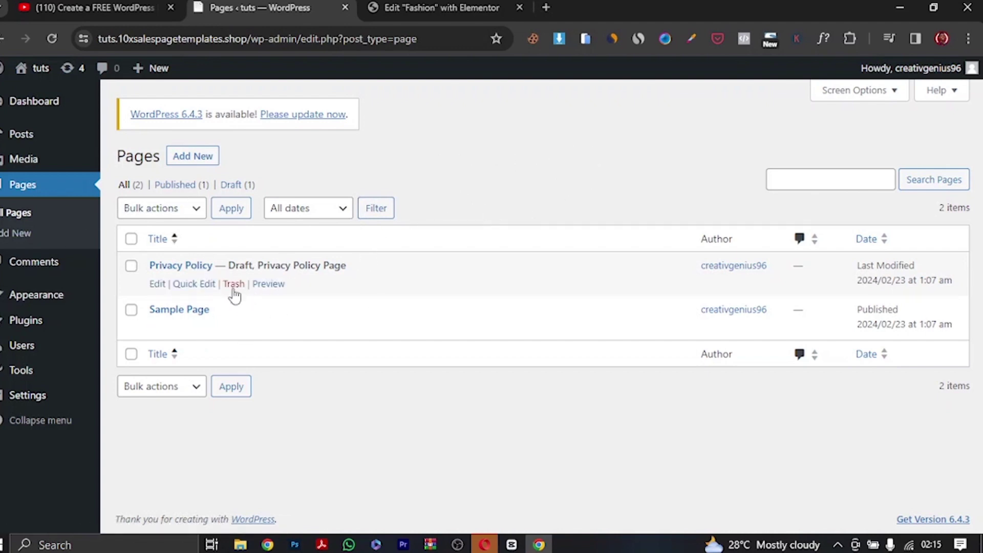
pyautogui.click(233, 284)
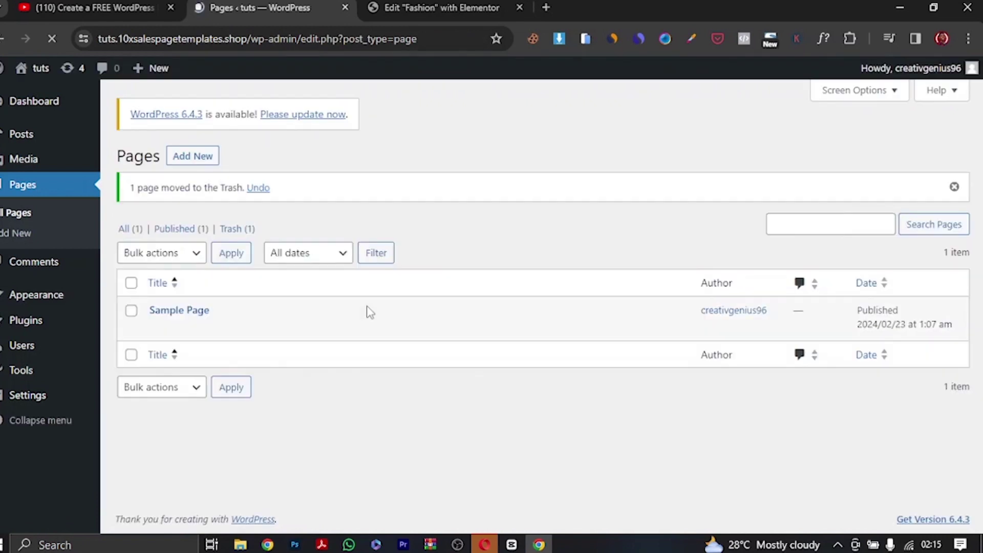
pyautogui.click(233, 329)
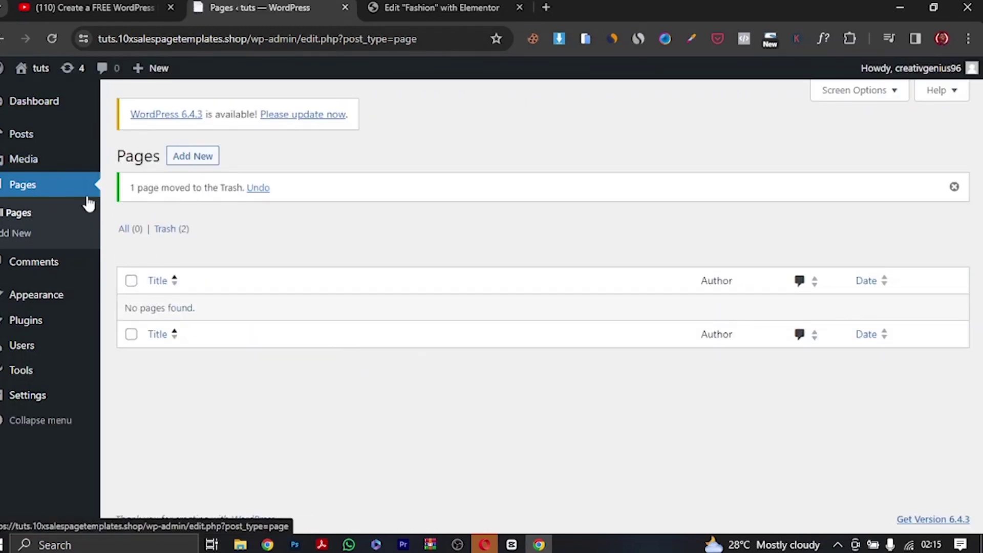
# Step: Look through the installed themes and open the theme catalogue for adding a new one
pyautogui.moveTo(46, 309)
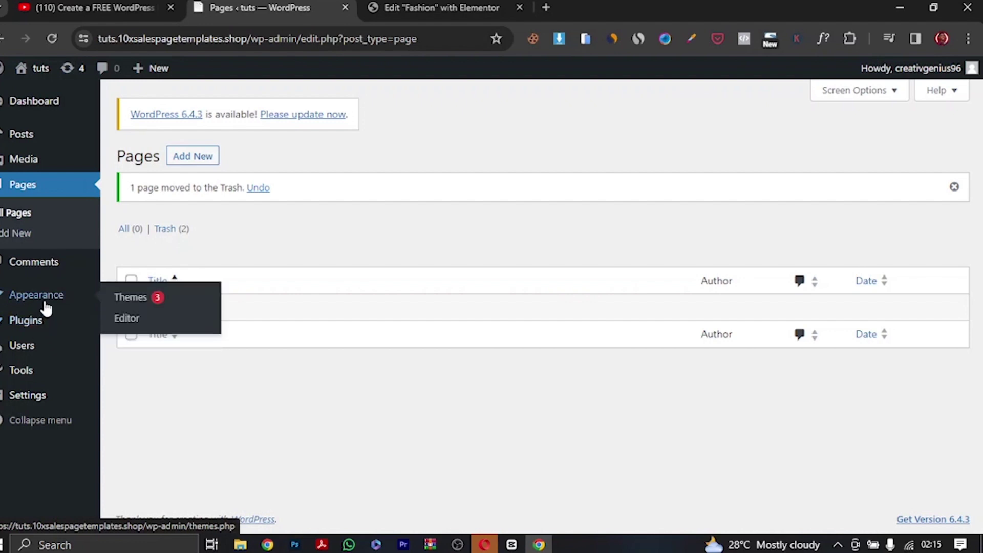
pyautogui.moveTo(93, 316)
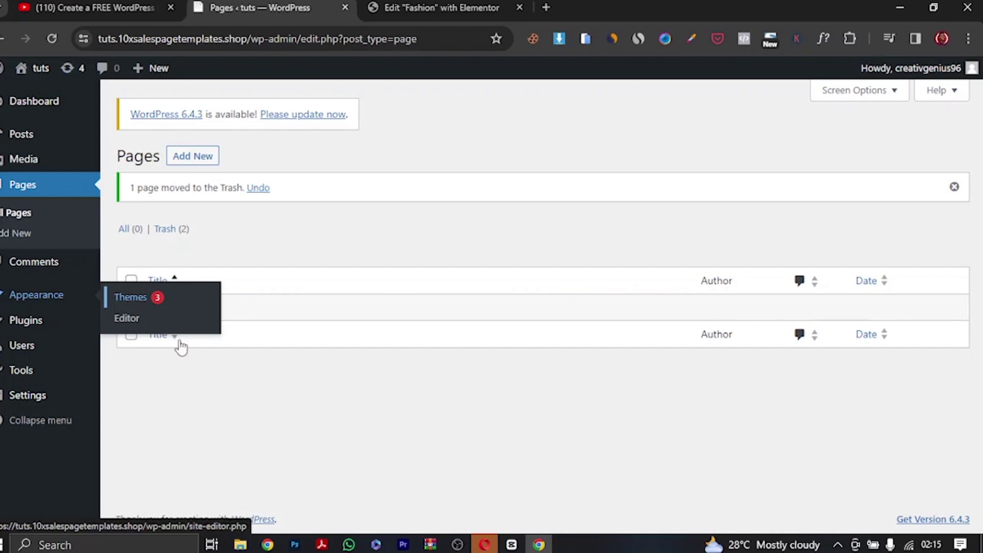
pyautogui.click(136, 299)
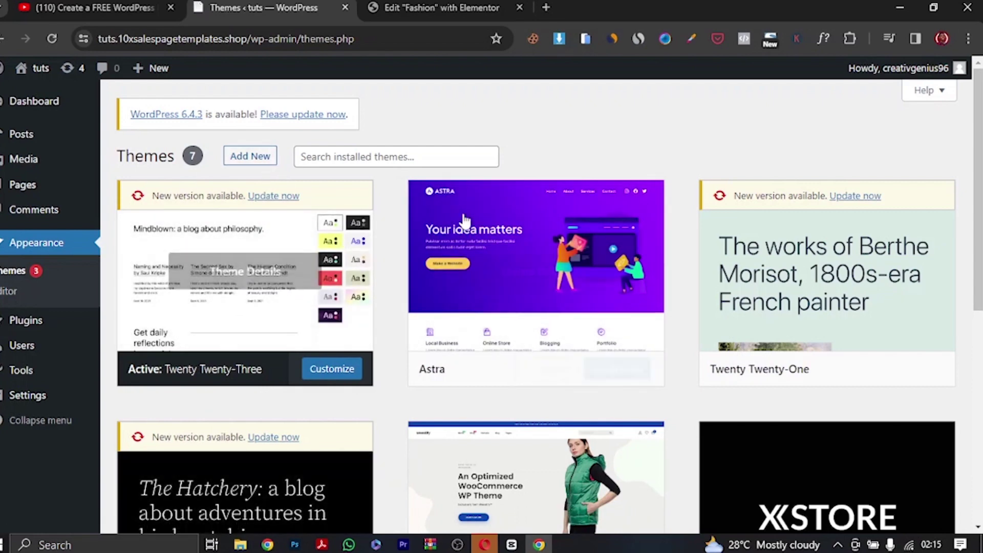
pyautogui.scroll(-6, 957, 285)
pyautogui.scroll(5, 957, 285)
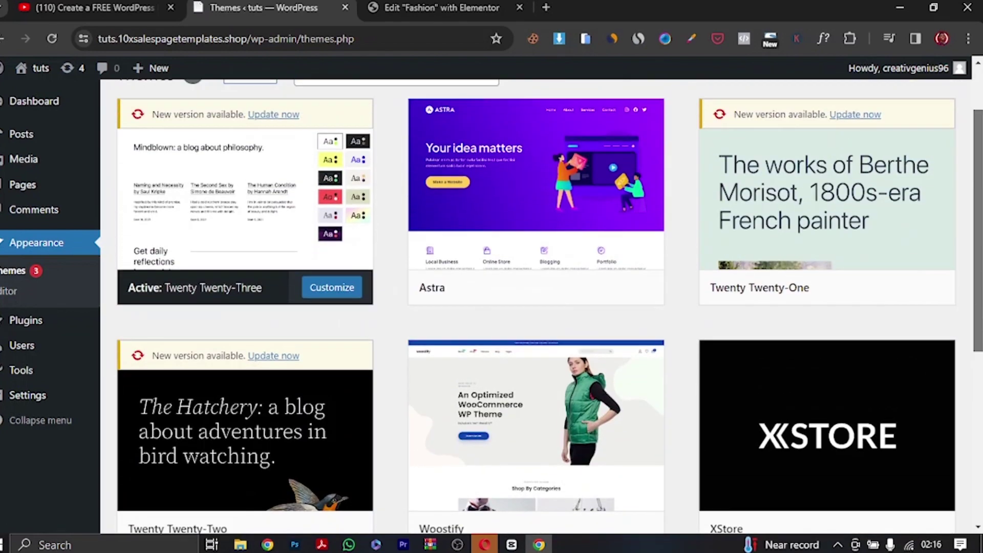
pyautogui.scroll(2, 549, 301)
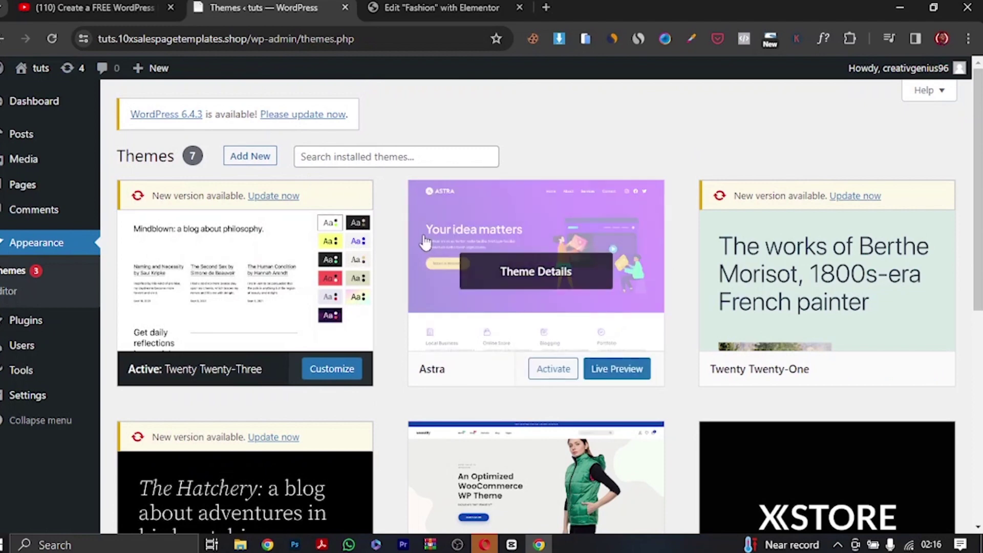
pyautogui.click(249, 160)
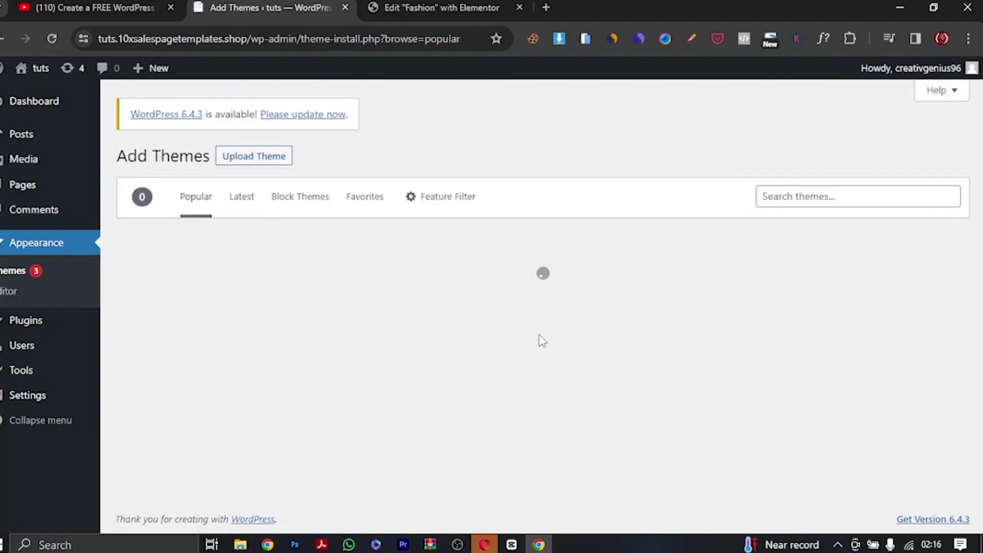
# Step: Browse the popular themes in the theme catalogue and examine the available designs, including the ones already installed
pyautogui.scroll(-10, 555, 371)
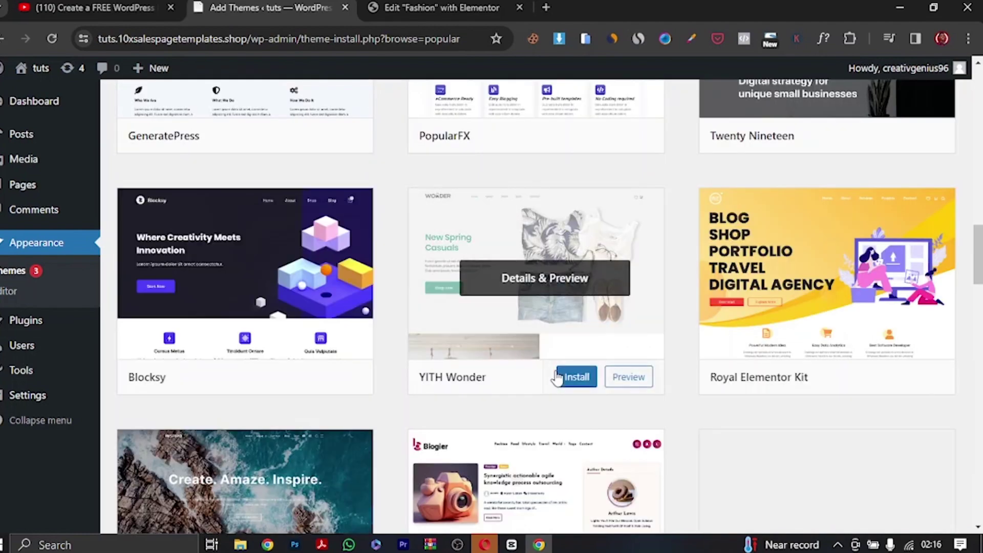
pyautogui.scroll(-20, 555, 371)
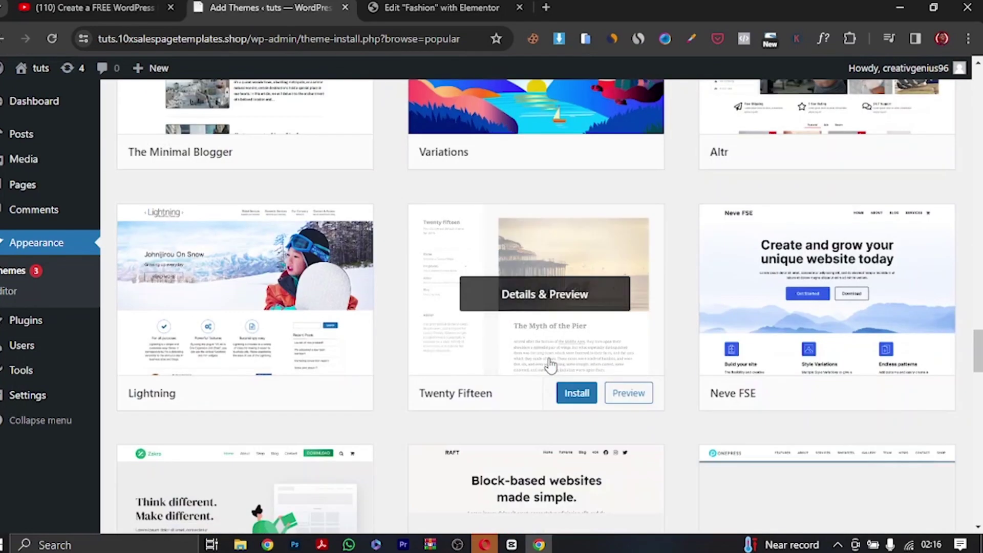
pyautogui.scroll(-6, 551, 365)
pyautogui.scroll(12, 549, 369)
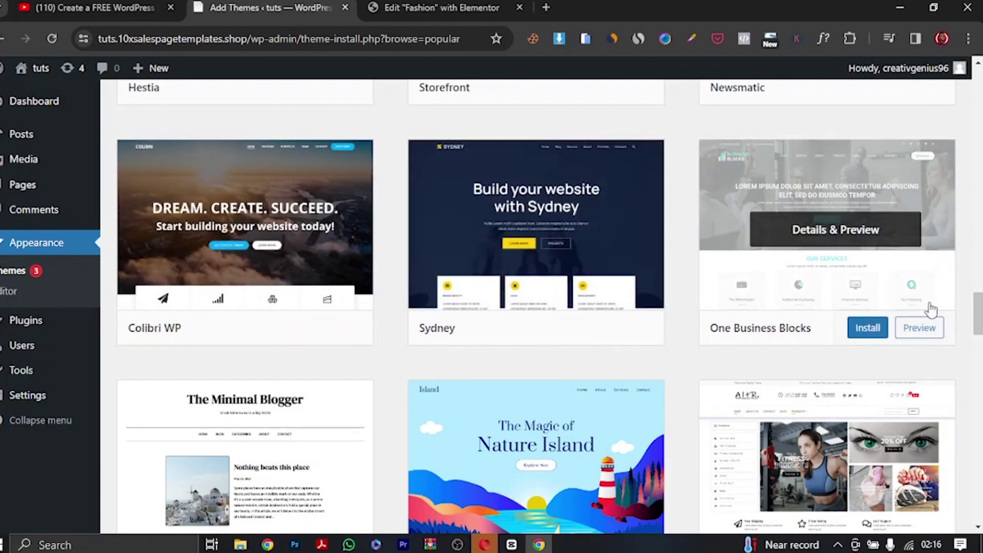
pyautogui.scroll(8, 975, 313)
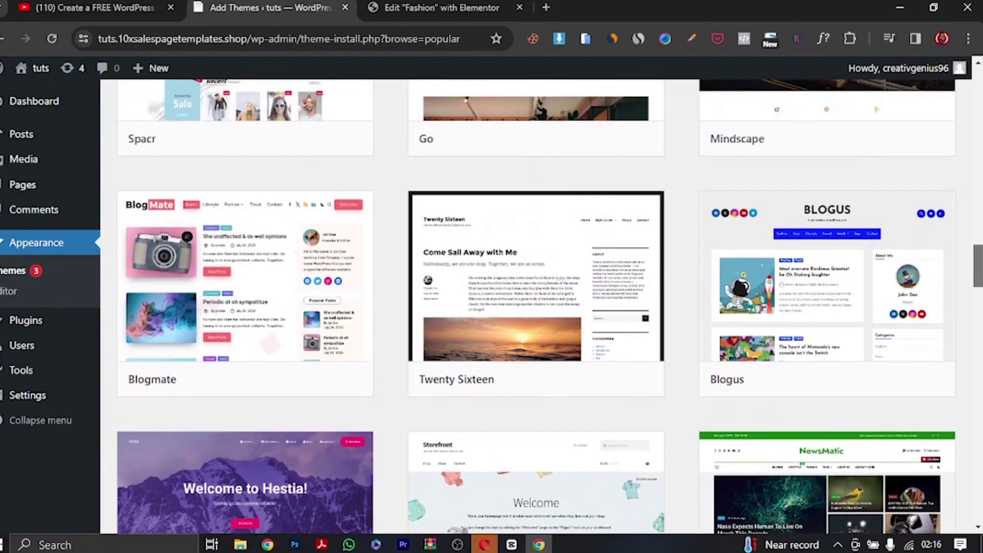
pyautogui.scroll(3, 467, 359)
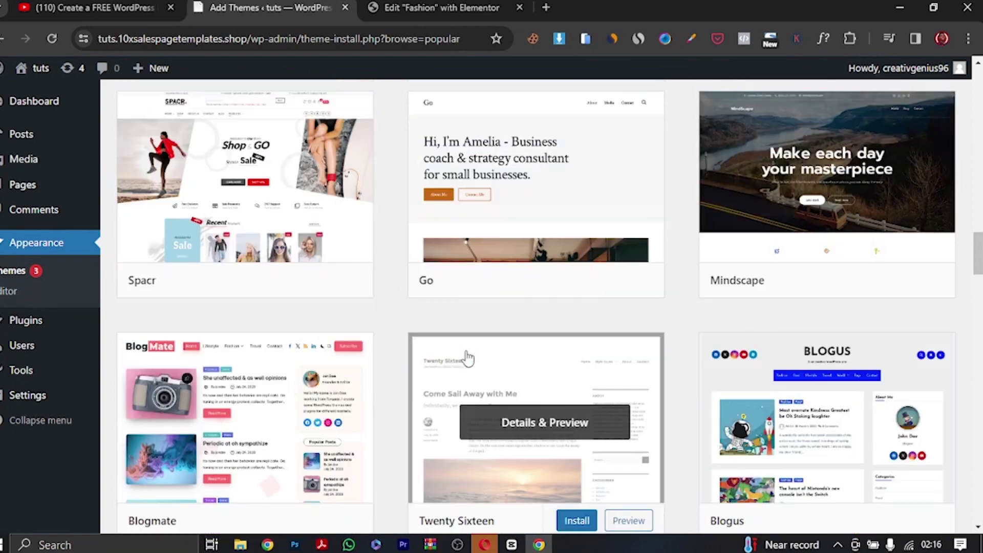
pyautogui.scroll(5, 467, 358)
pyautogui.scroll(20, 461, 373)
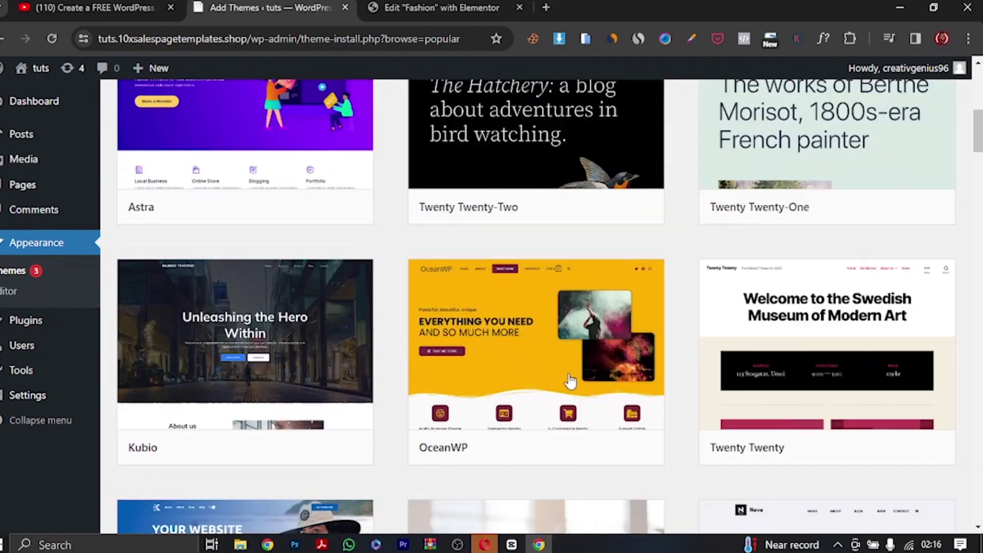
pyautogui.scroll(5, 606, 291)
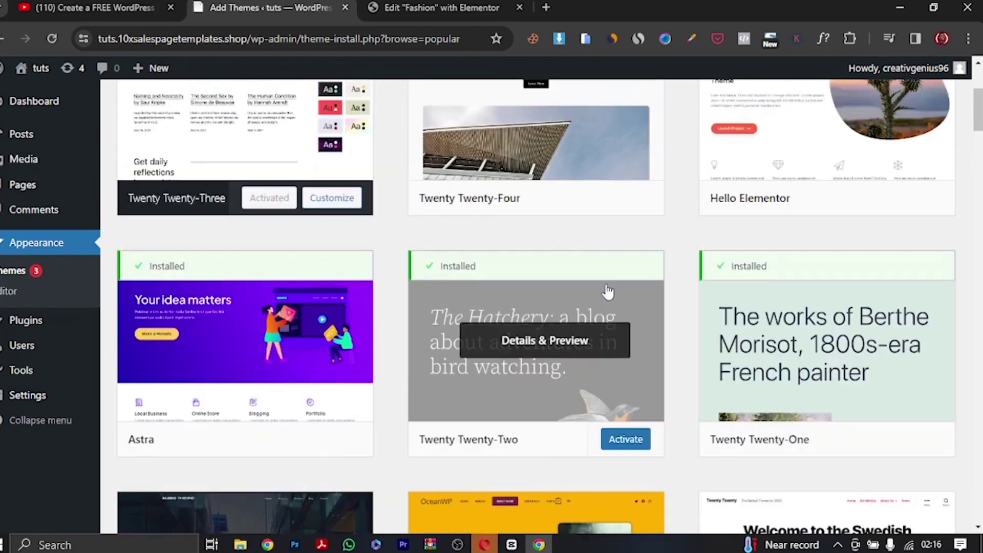
pyautogui.scroll(-8, 607, 311)
pyautogui.scroll(8, 606, 312)
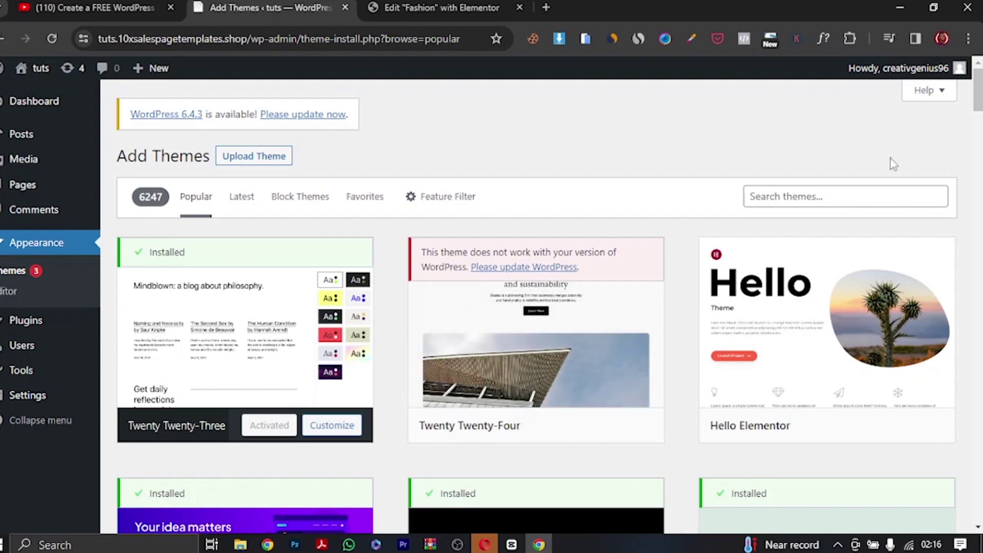
pyautogui.scroll(-5, 891, 162)
pyautogui.scroll(3, 625, 179)
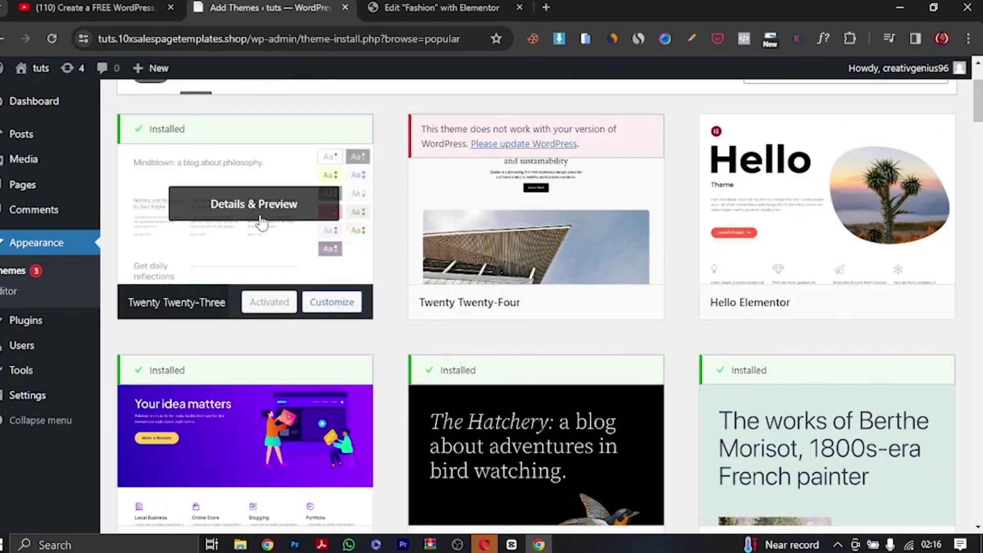
# Step: Open the live site in a separate tab, examine its front page with the current theme, and return to the theme catalogue
pyautogui.rightClick(36, 93)
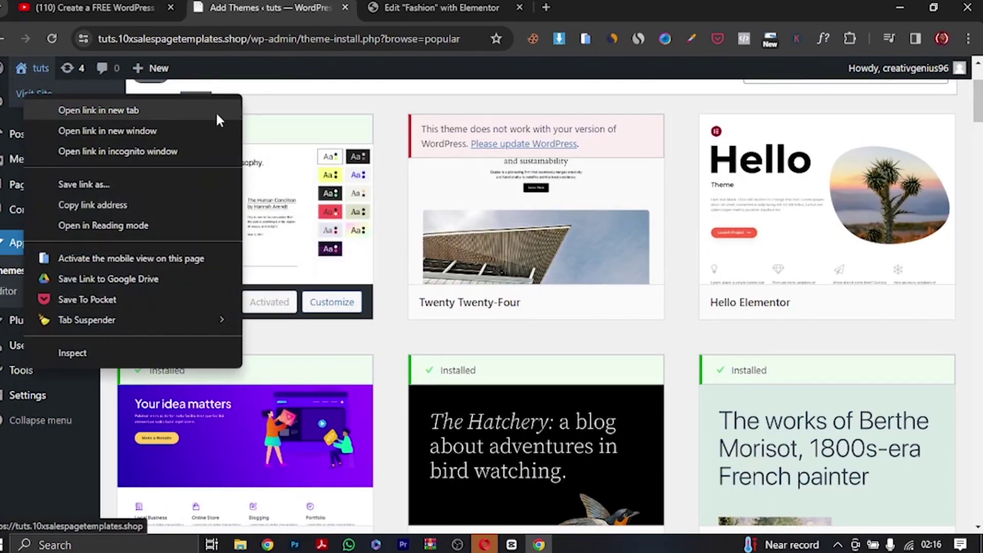
pyautogui.click(149, 108)
pyautogui.click(410, 9)
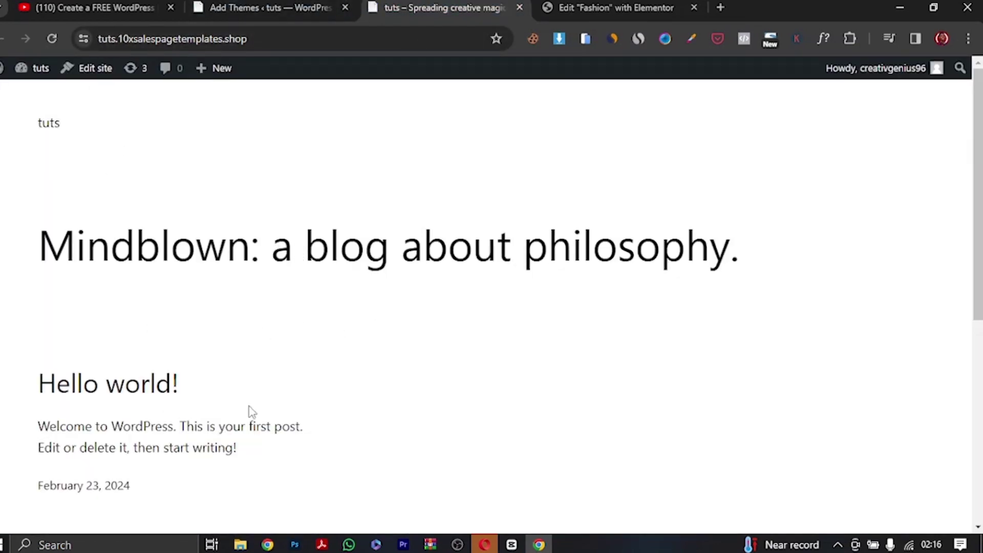
pyautogui.scroll(-6, 251, 411)
pyautogui.click(266, 8)
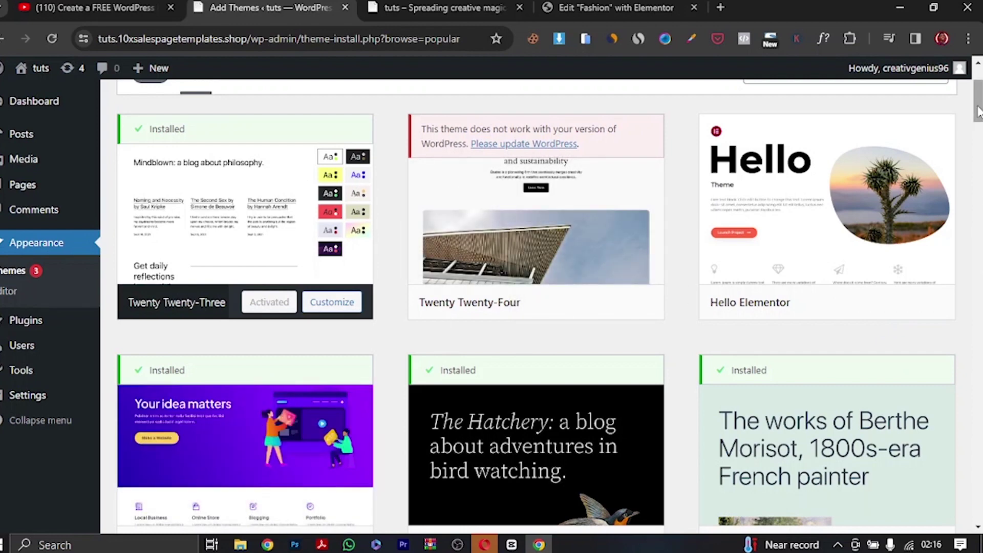
# Step: Activate the installed Astra theme from the theme catalogue
pyautogui.scroll(-5, 516, 239)
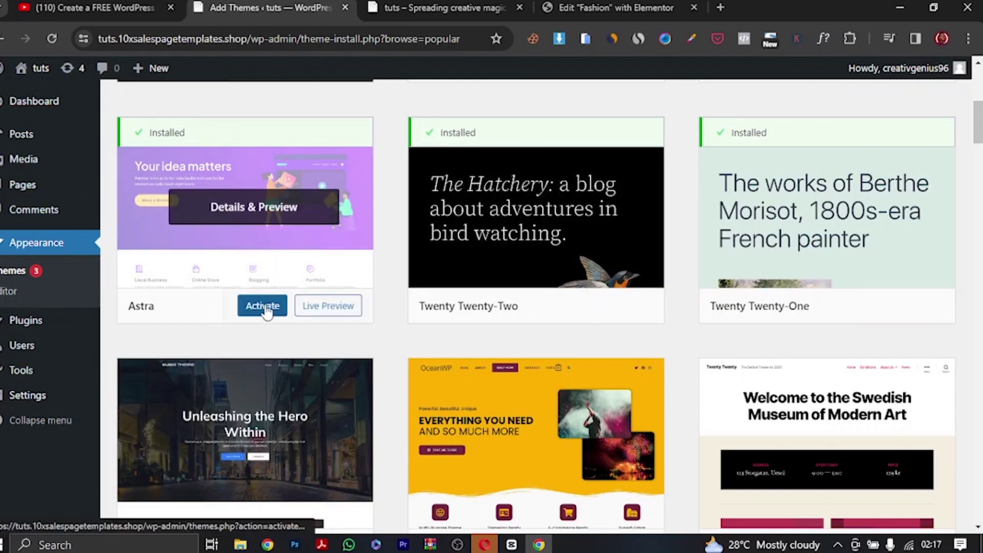
pyautogui.click(265, 308)
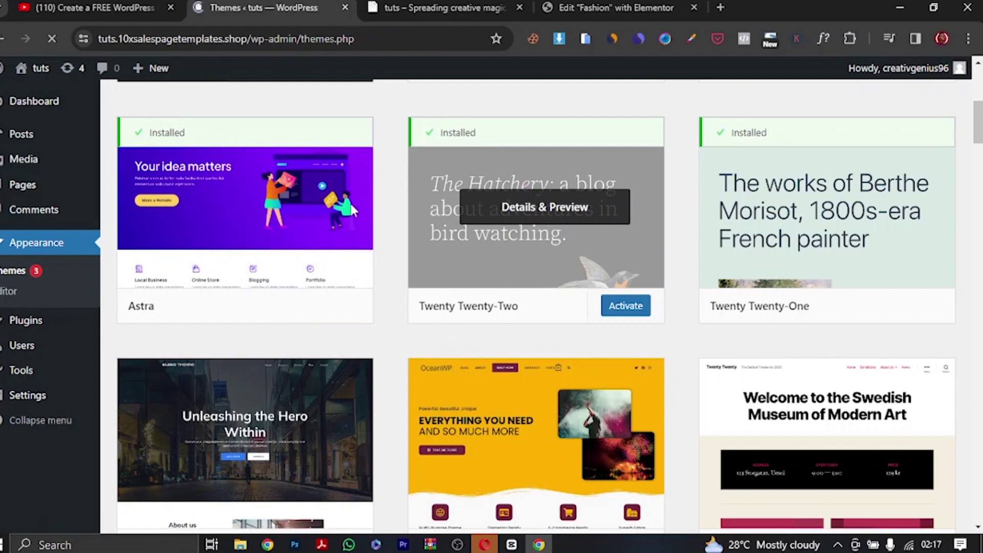
pyautogui.scroll(-8, 359, 410)
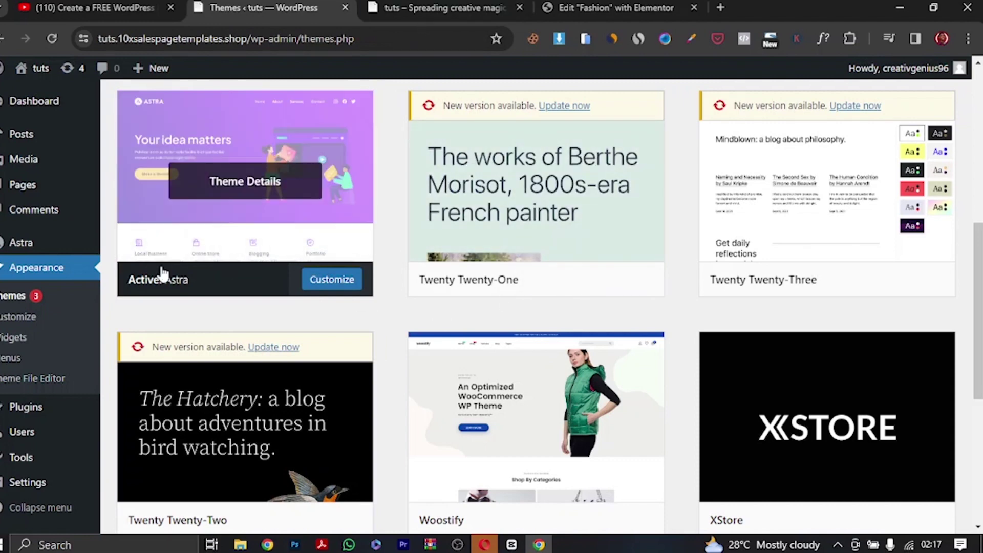
# Step: Reload the live site to examine its front page with the Astra theme, and return to the themes page
pyautogui.click(435, 7)
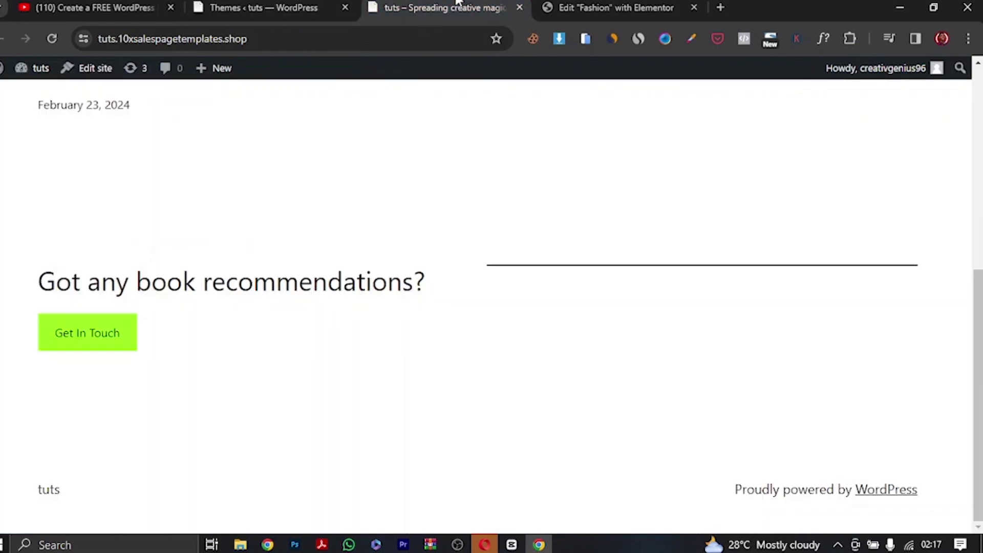
pyautogui.click(52, 40)
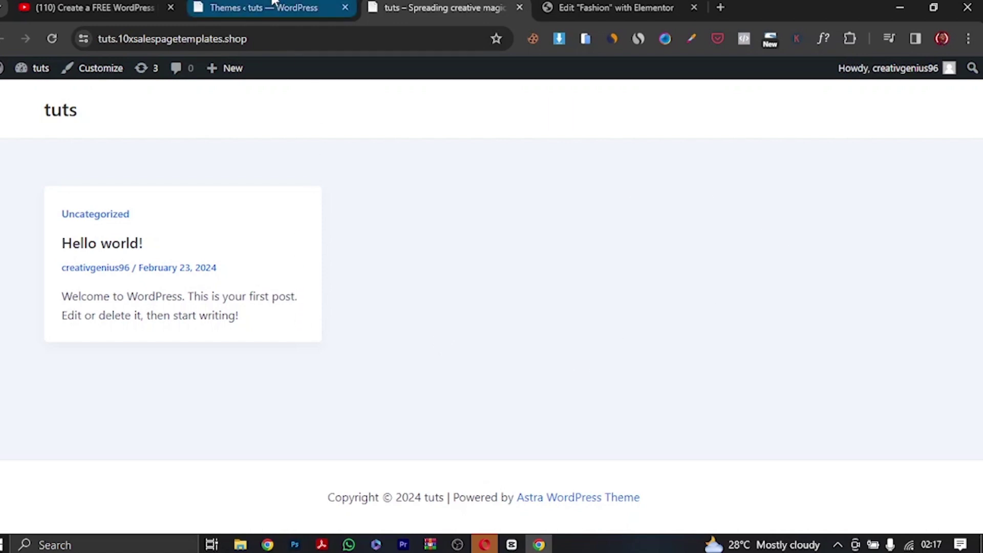
pyautogui.click(240, 7)
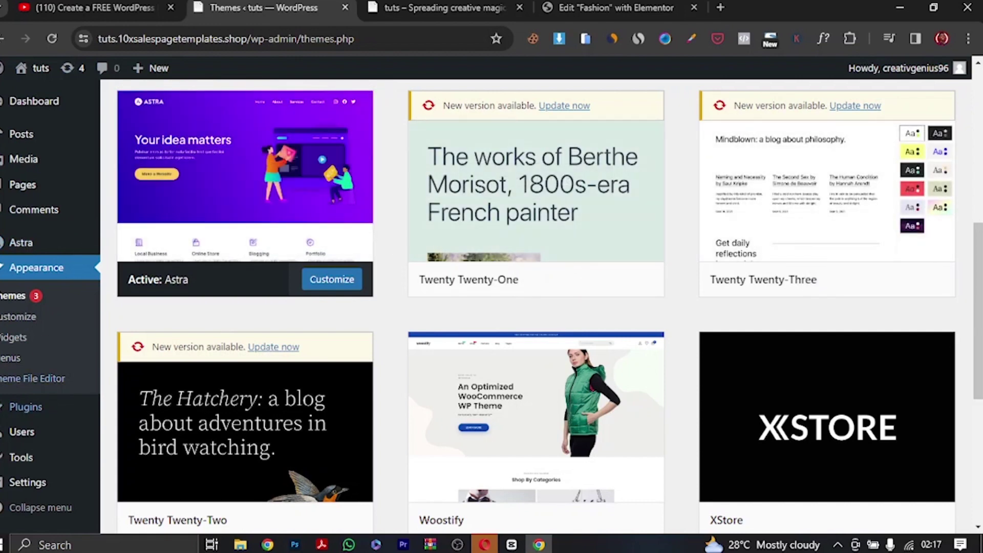
# Step: Open the list of installed plugins and dismiss the Astra ready-made templates notice
pyautogui.moveTo(37, 412)
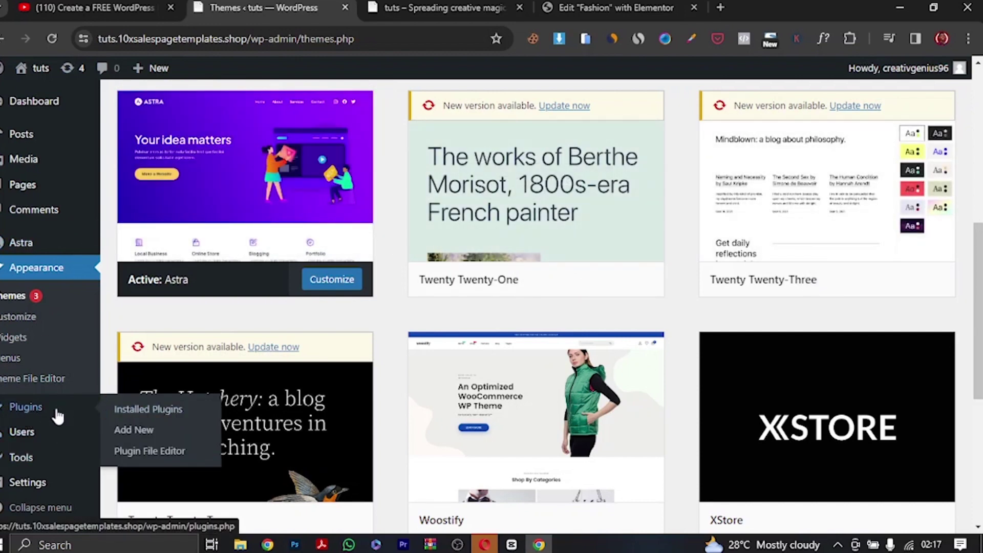
pyautogui.click(137, 409)
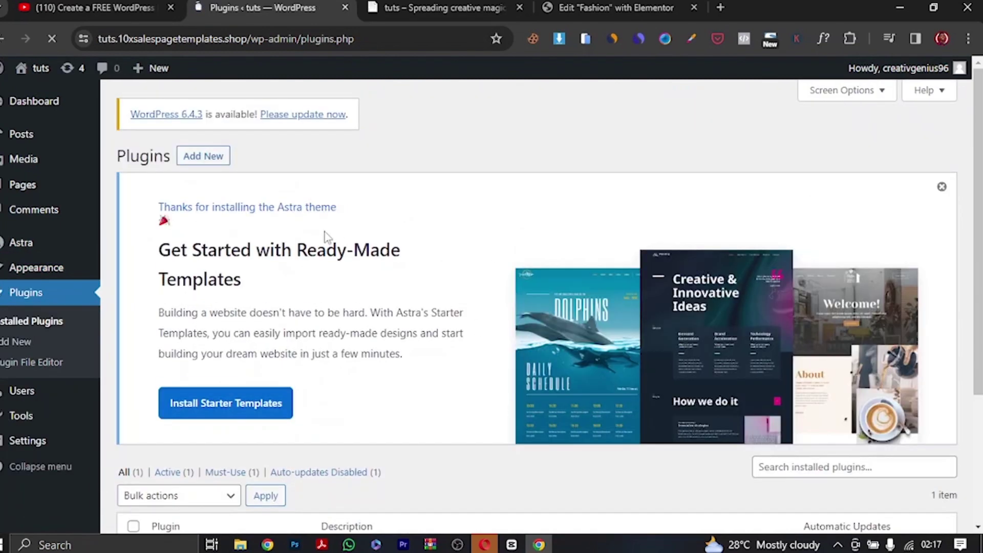
pyautogui.click(943, 188)
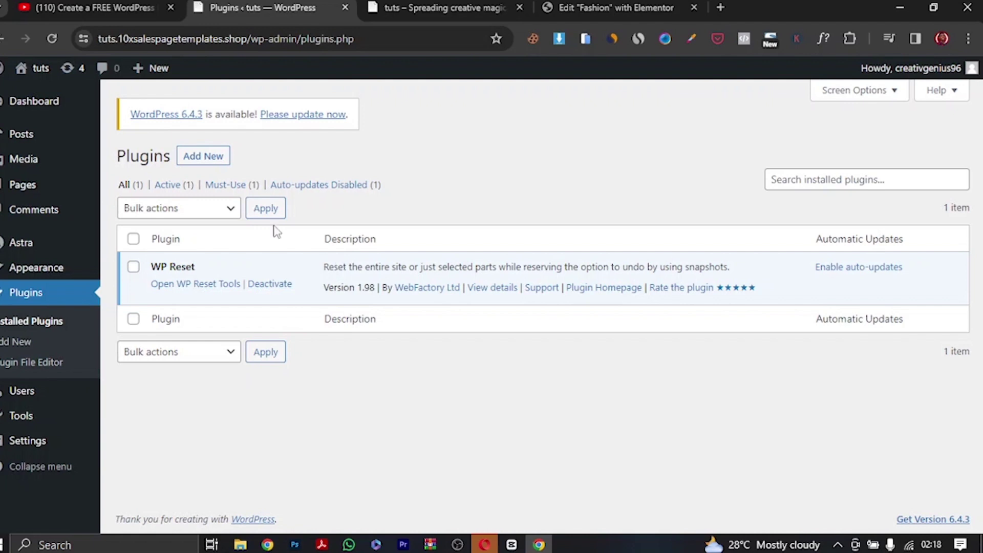
# Step: Open the catalogue for adding a new plugin and look through the featured plugins and popular tags
pyautogui.click(203, 155)
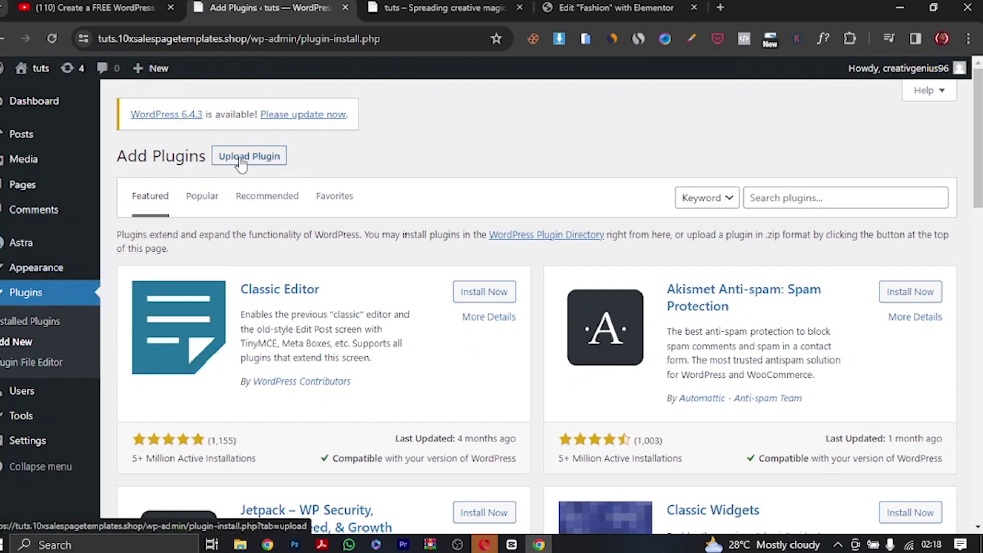
pyautogui.click(771, 191)
pyautogui.scroll(-15, 487, 408)
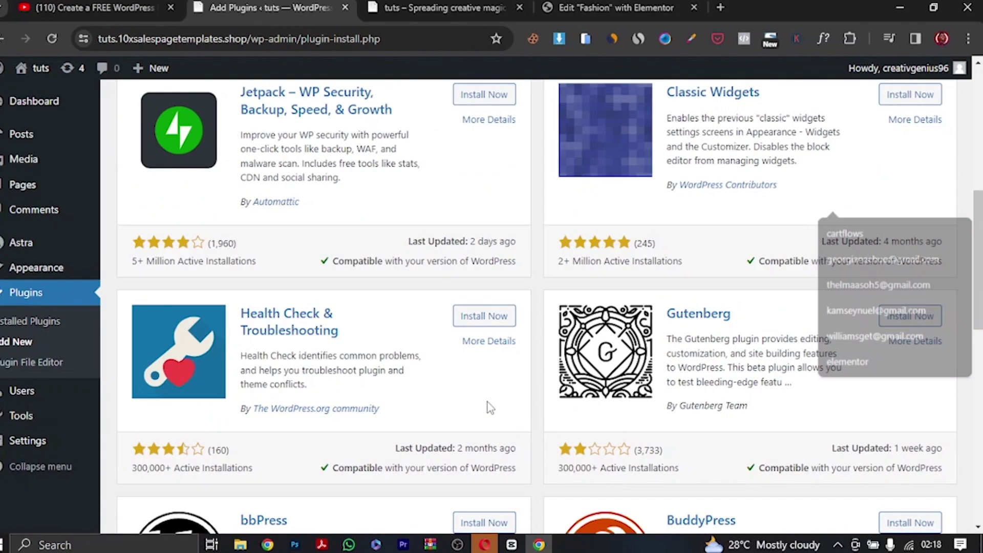
pyautogui.scroll(10, 495, 408)
pyautogui.scroll(-5, 537, 373)
pyautogui.scroll(-5, 528, 394)
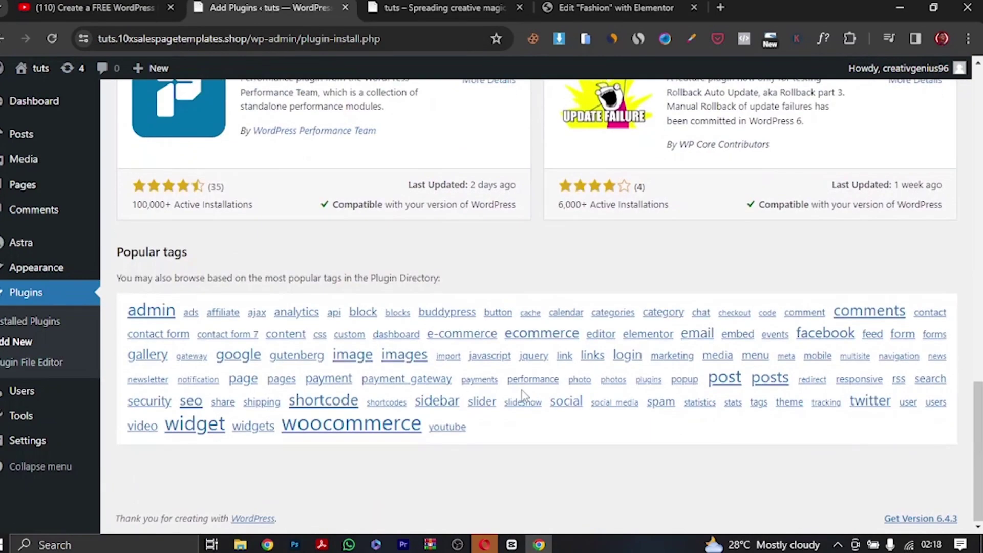
pyautogui.scroll(15, 544, 358)
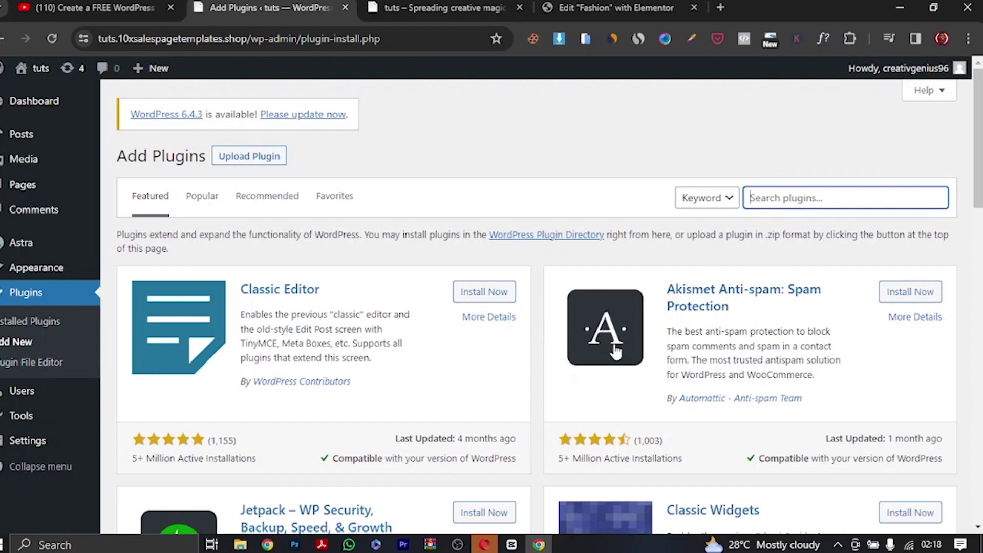
# Step: Search the plugin catalogue for elementor, and install and activate the Elementor Website Builder plugin
pyautogui.write('el')
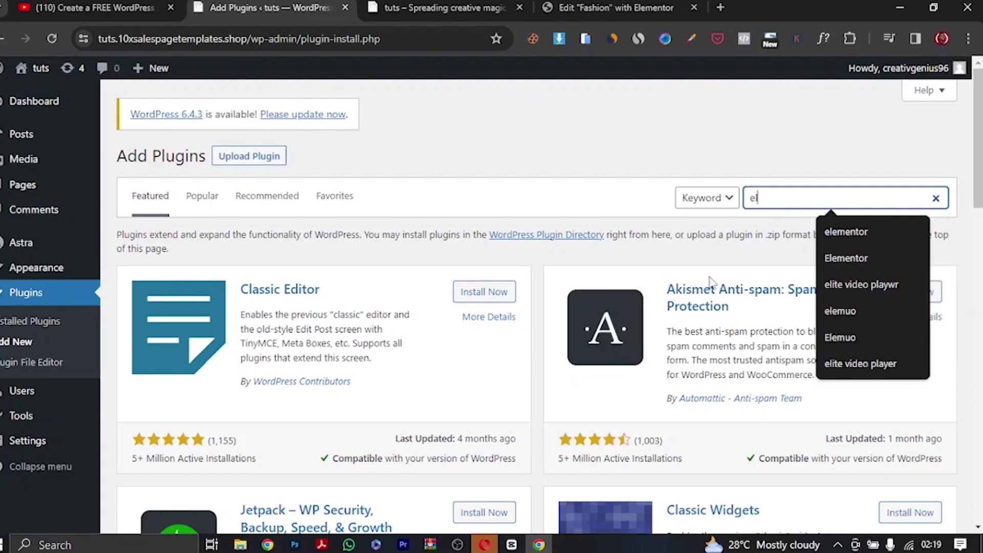
pyautogui.write('ementor')
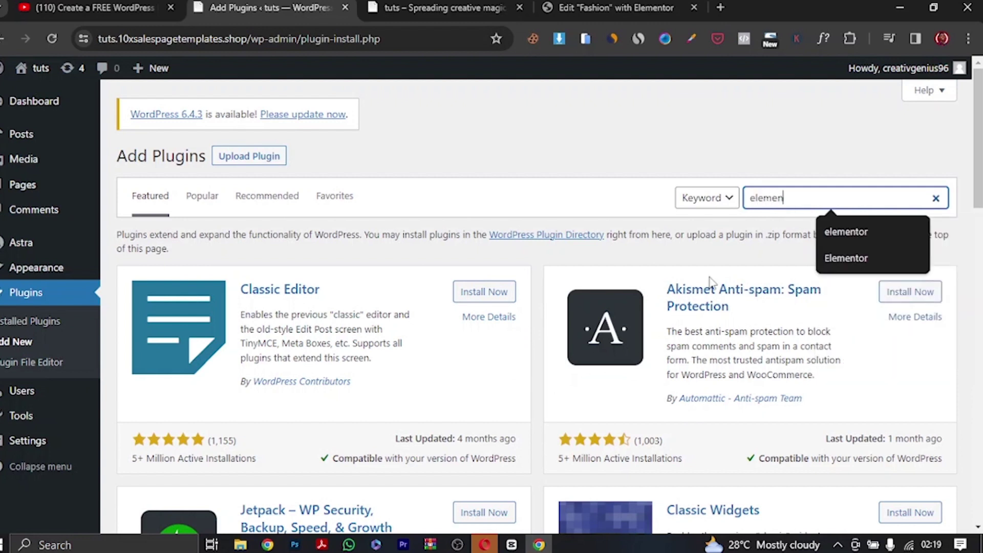
pyautogui.click(888, 235)
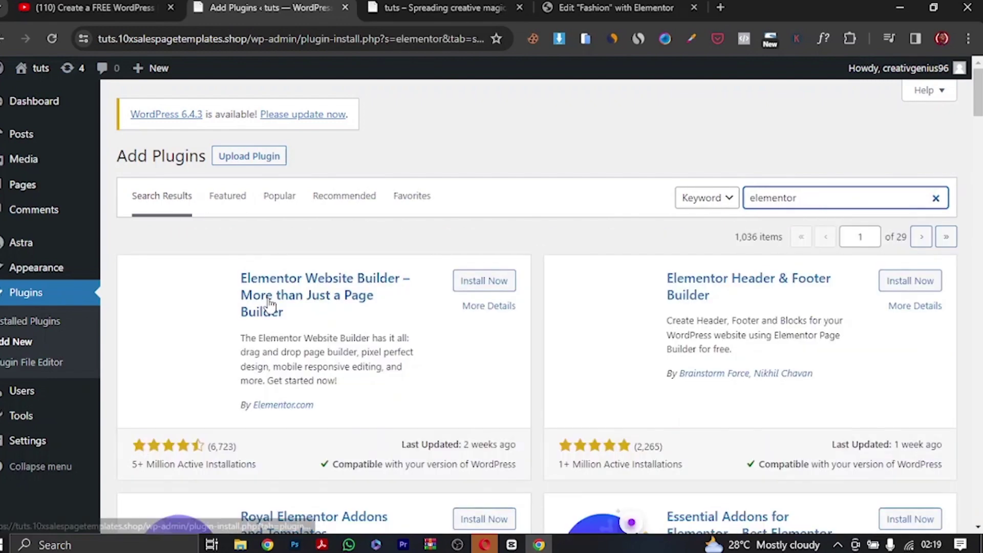
pyautogui.click(482, 283)
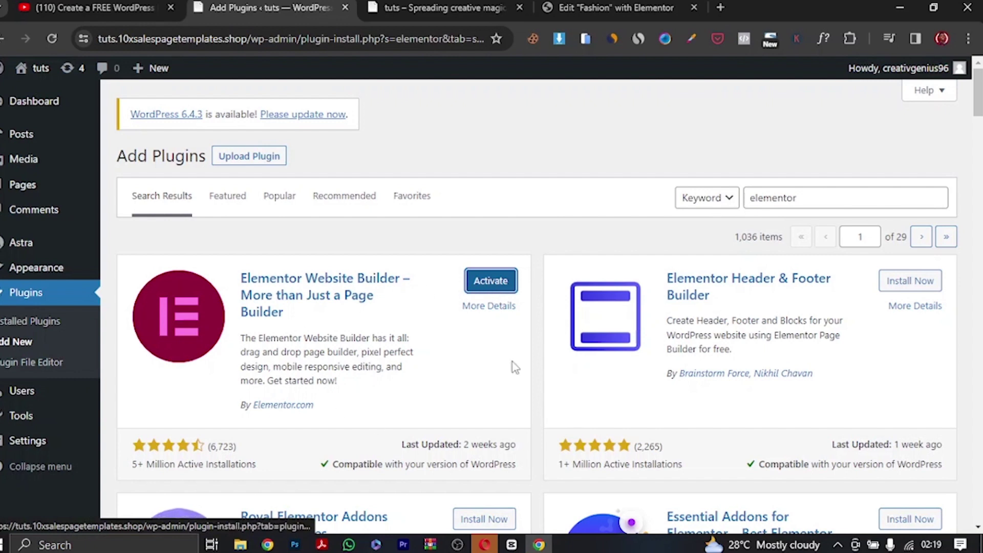
pyautogui.click(500, 282)
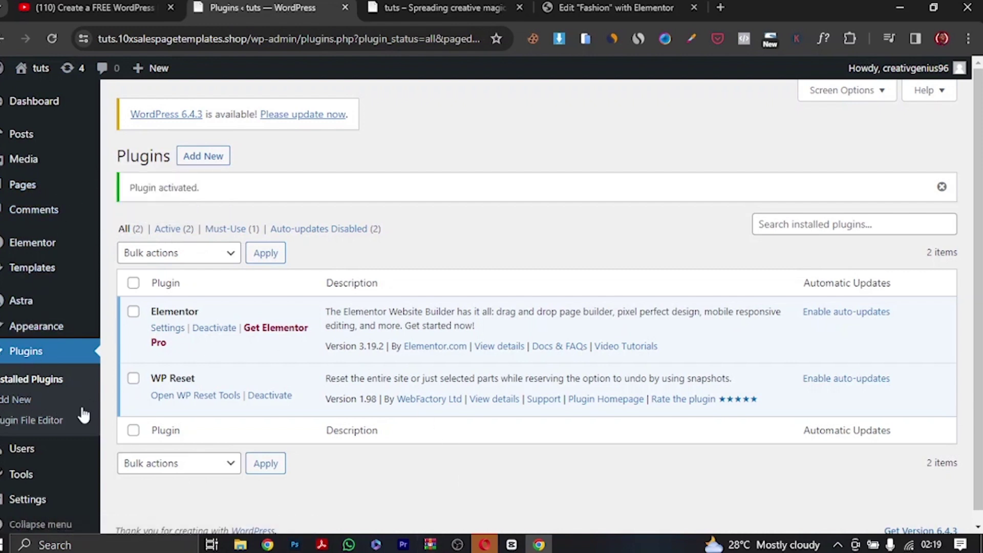
# Step: View the live site's front page in its open tab and return to the plugins page
pyautogui.moveTo(23, 184)
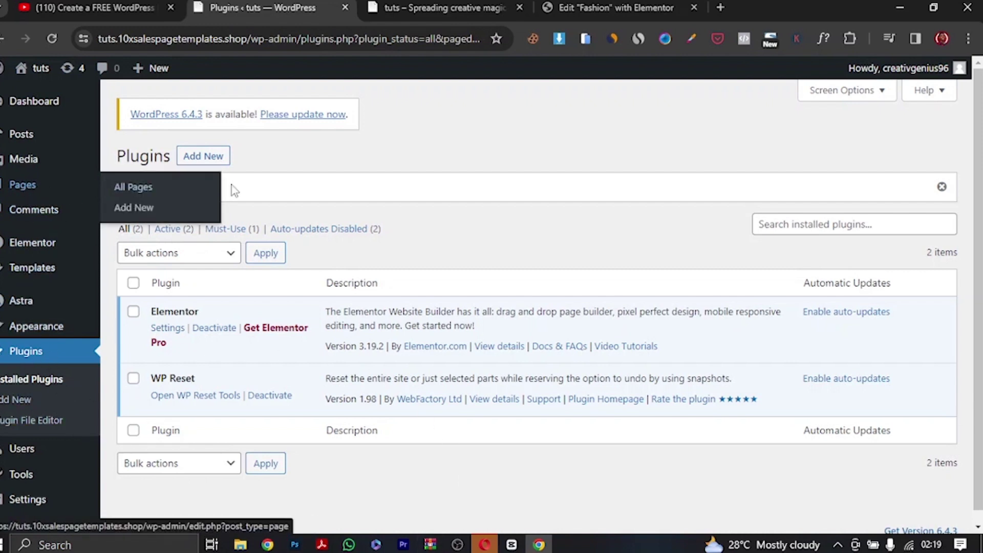
pyautogui.click(440, 7)
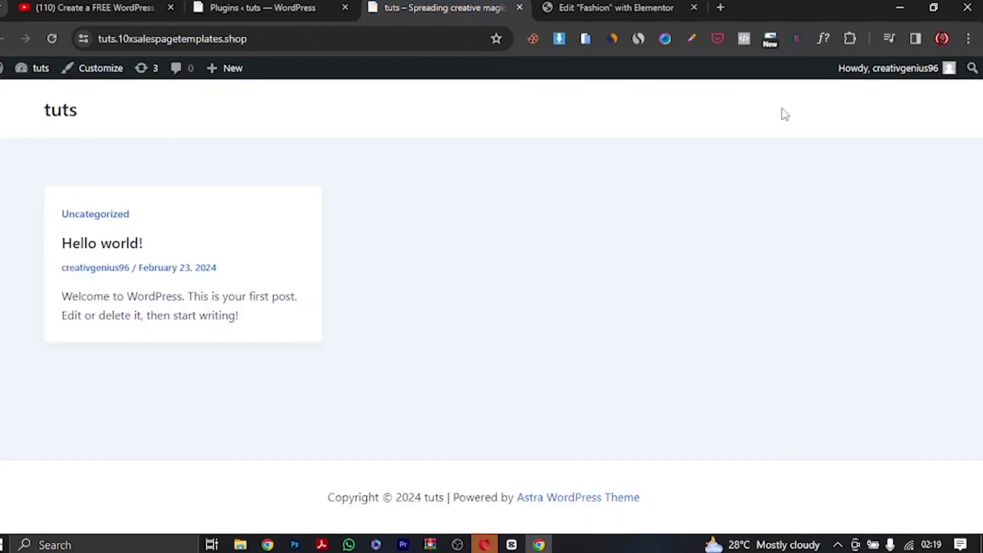
pyautogui.click(259, 7)
# Step: Open the list of all pages and start a new page
pyautogui.moveTo(23, 184)
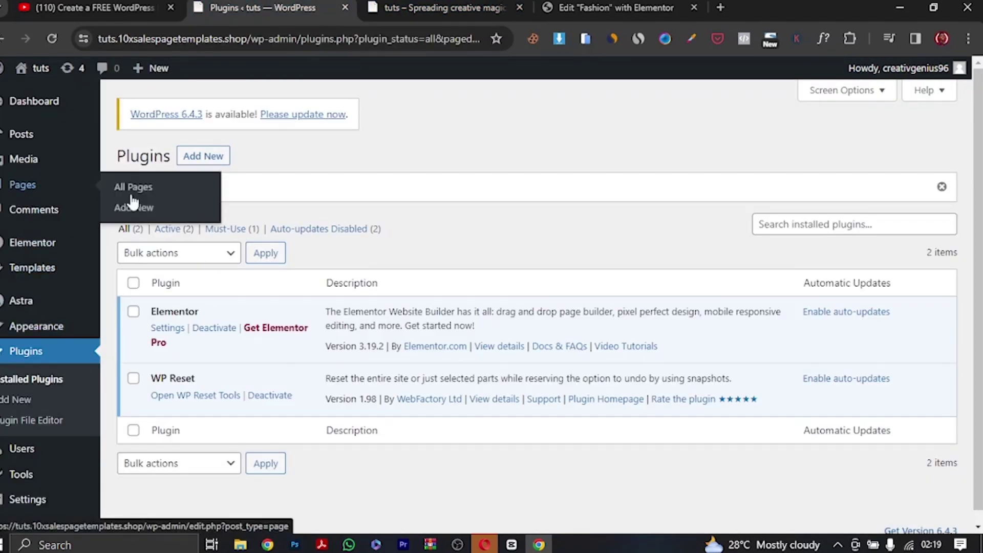
pyautogui.click(129, 187)
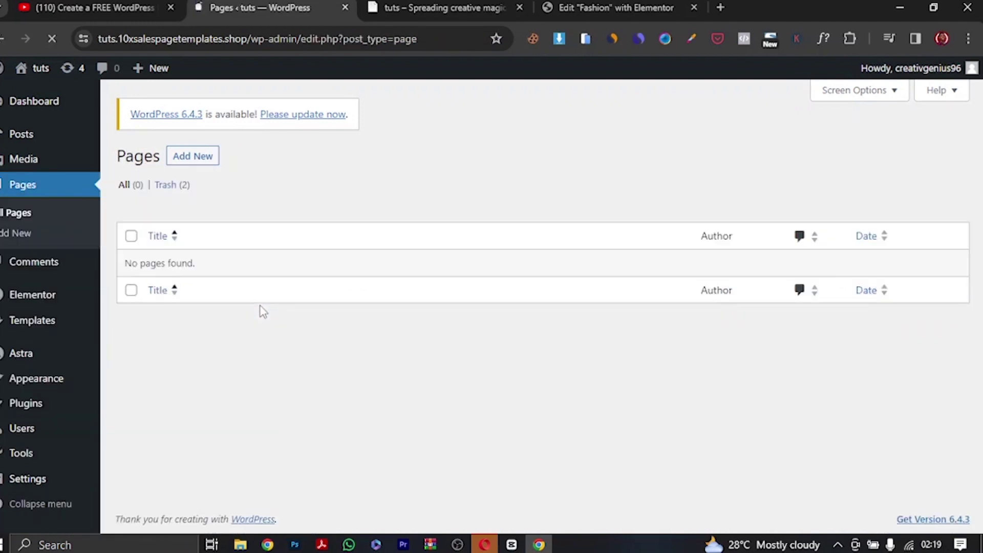
pyautogui.click(193, 156)
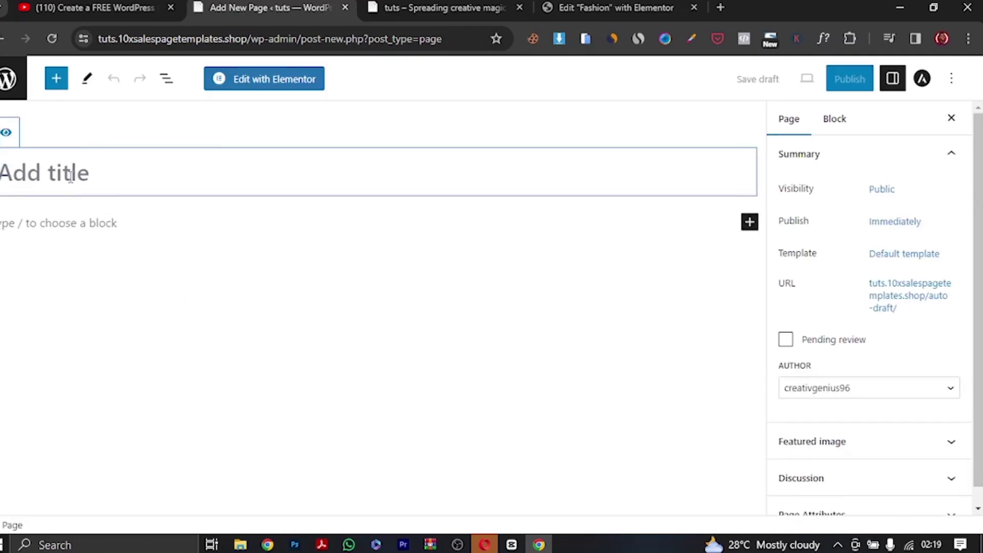
# Step: Title the new page Home, publish it and return to the list of pages
pyautogui.write('Abo')
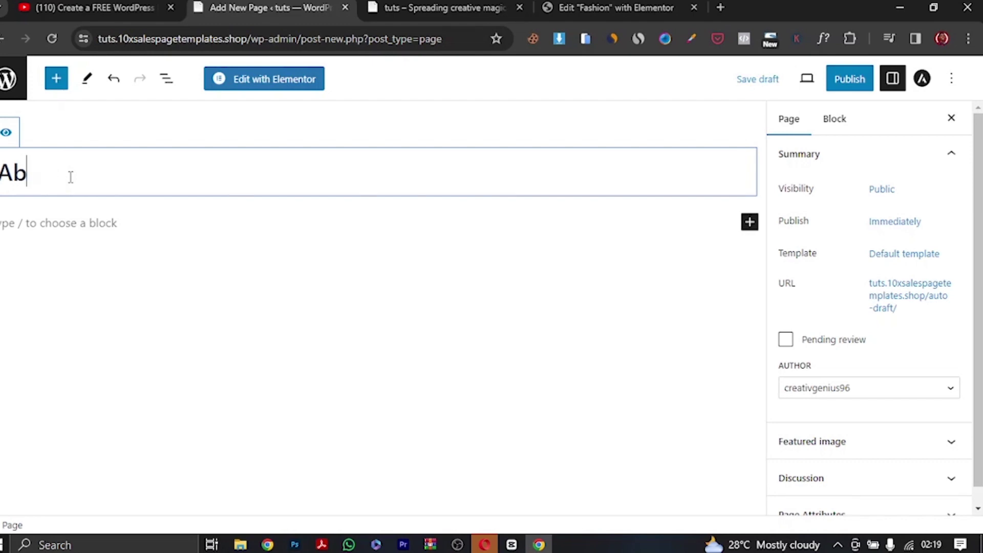
pyautogui.press('BackSpace')
pyautogui.press('BackSpace')
pyautogui.write('Home')
pyautogui.click(840, 86)
pyautogui.click(839, 84)
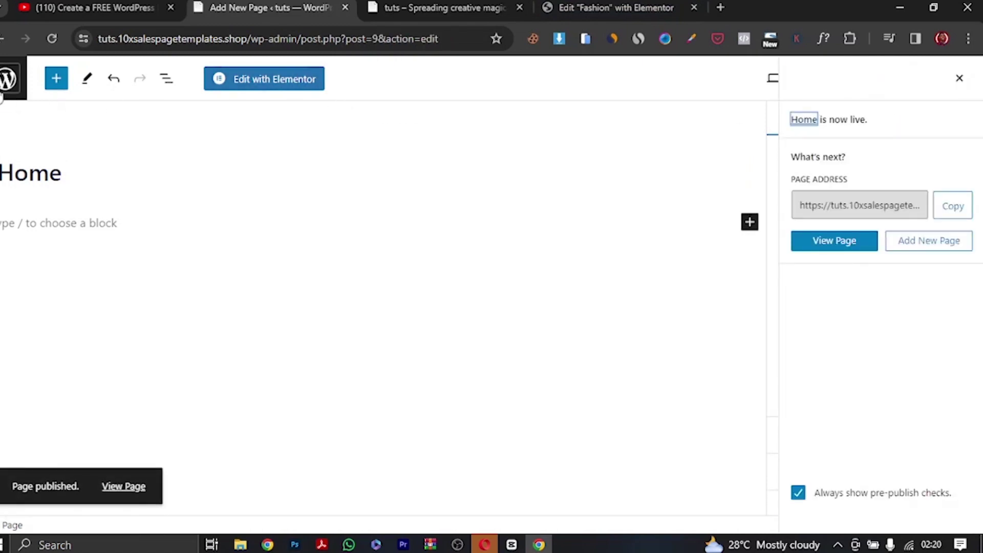
pyautogui.click(8, 79)
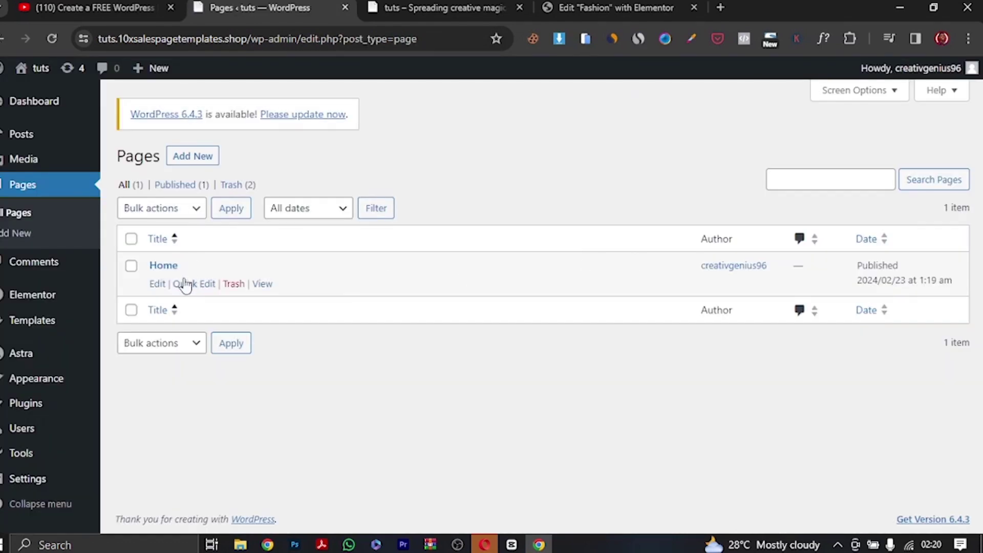
# Step: Create and publish a new page titled About, and return to the list of pages
pyautogui.click(195, 157)
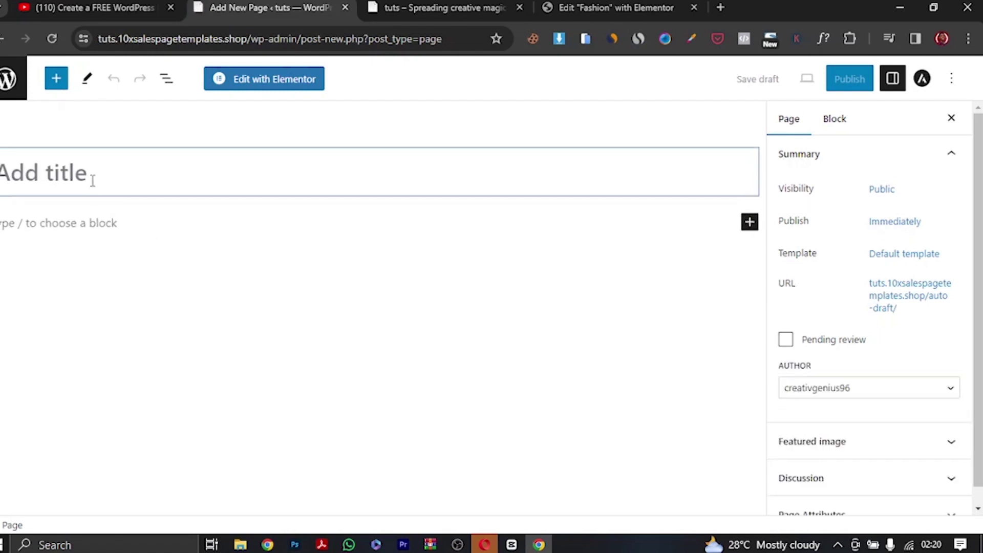
pyautogui.write('About')
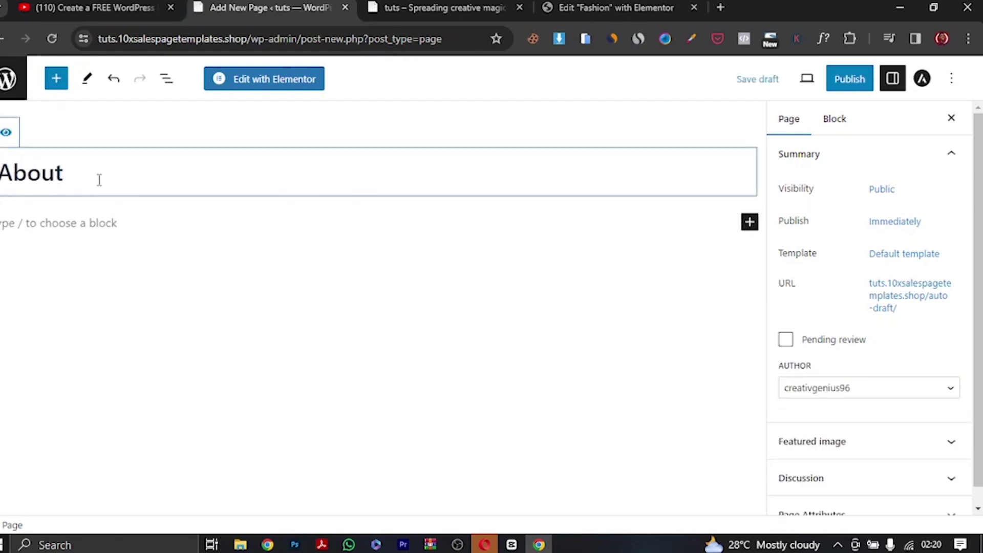
pyautogui.click(842, 81)
pyautogui.click(834, 80)
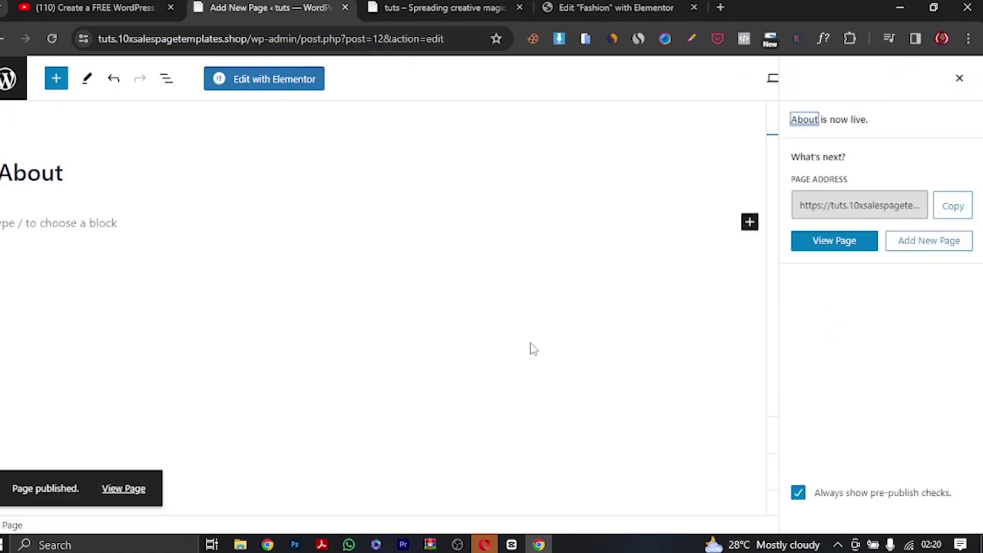
pyautogui.click(12, 79)
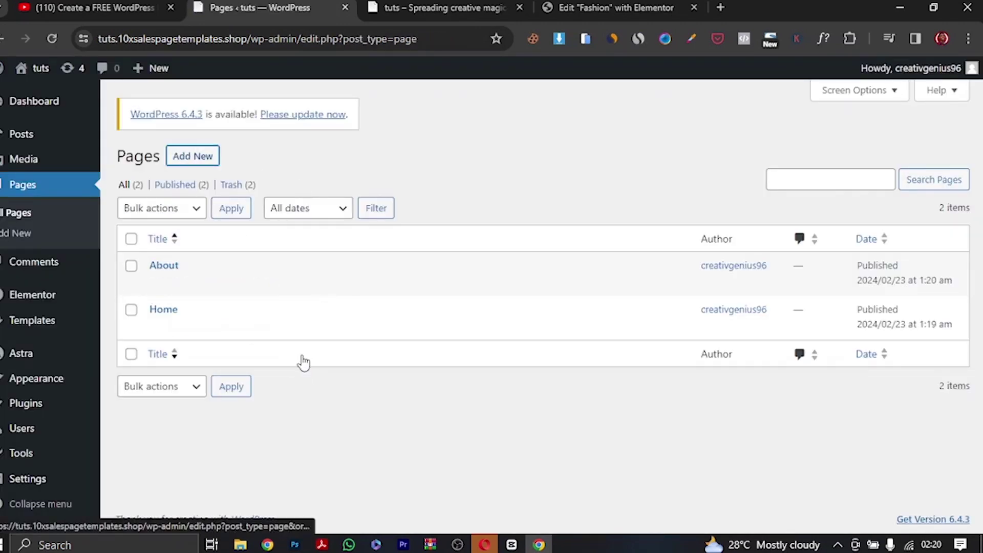
# Step: Create and publish a new page titled Blog, and return to the list of pages
pyautogui.click(193, 155)
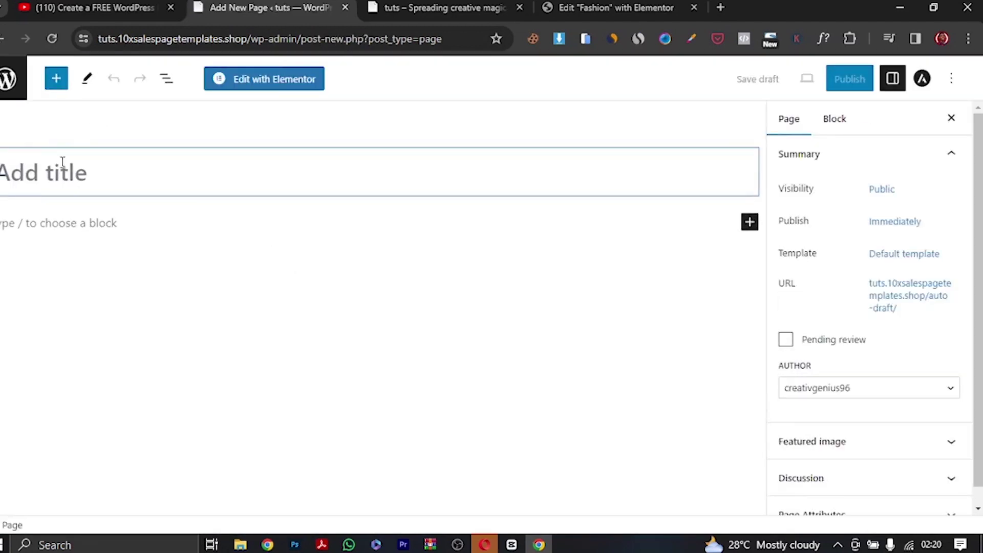
pyautogui.write('Blog')
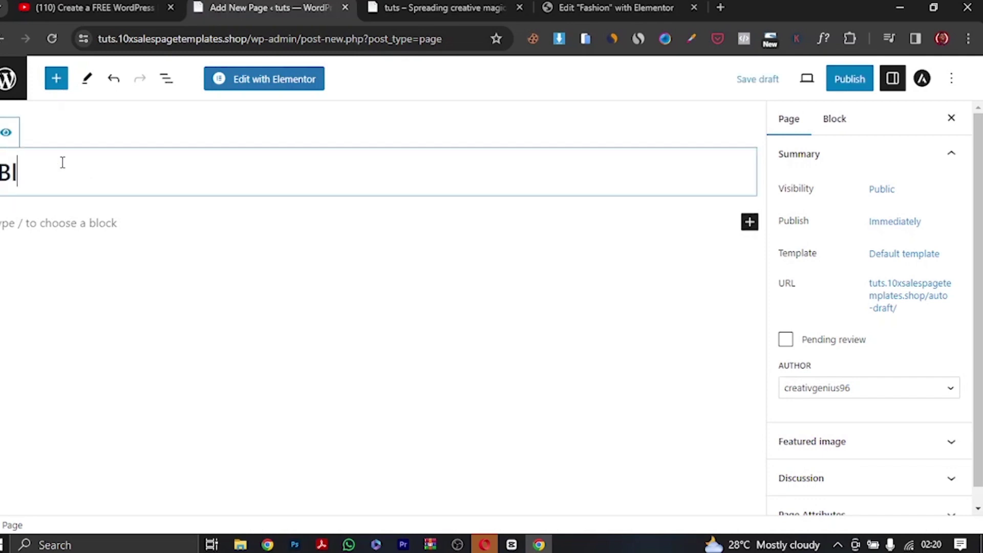
pyautogui.click(850, 79)
pyautogui.click(830, 81)
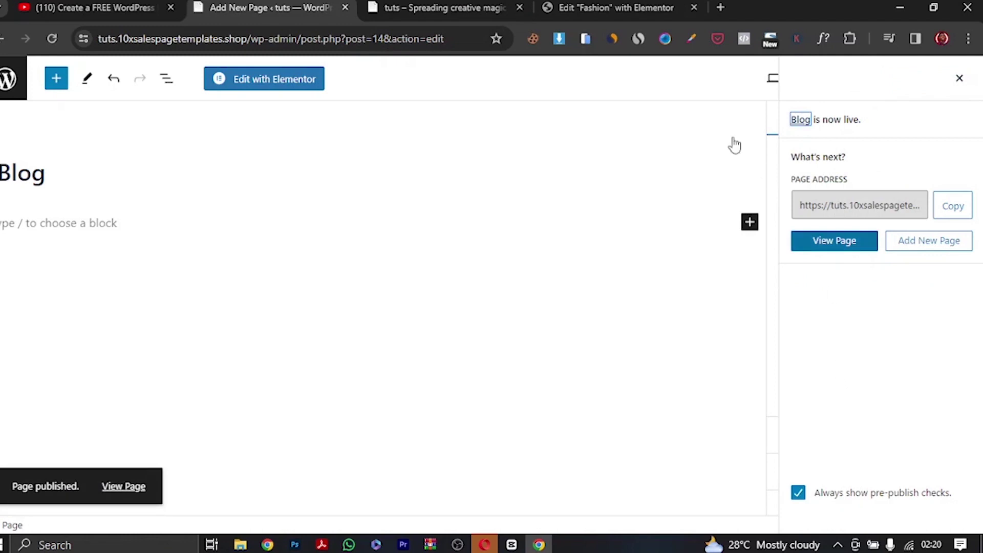
pyautogui.click(7, 81)
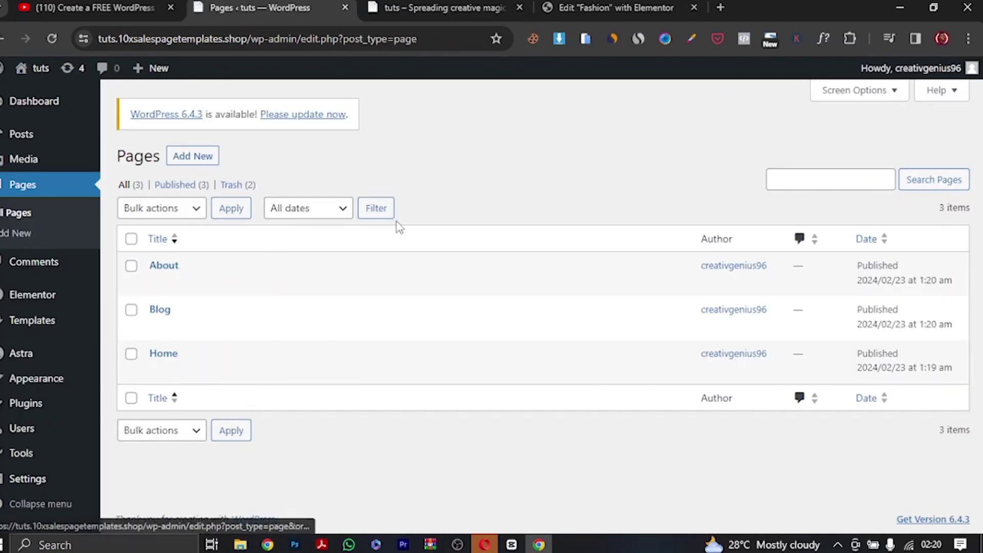
# Step: Create a navigation menu named Main Menu with Primary Menu as its display location
pyautogui.moveTo(33, 382)
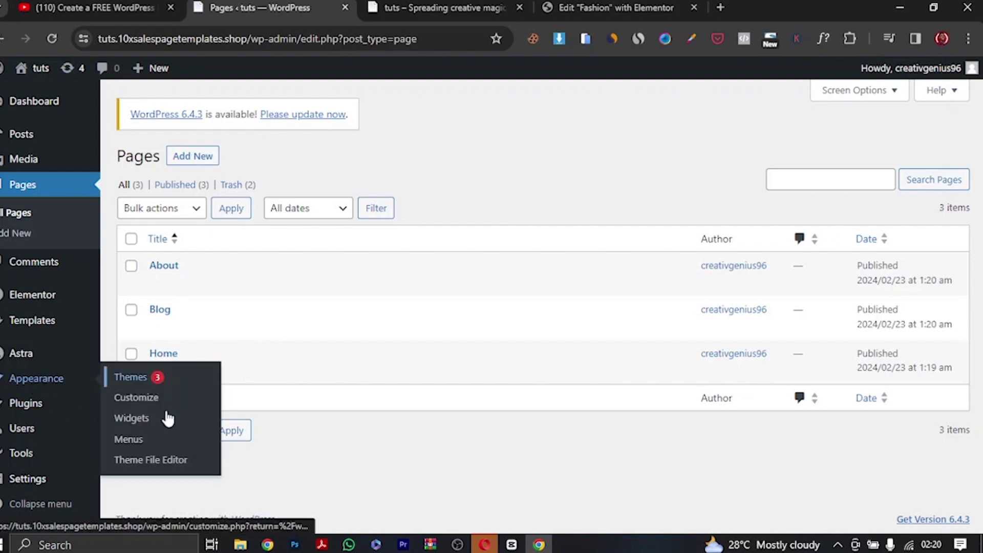
pyautogui.click(136, 442)
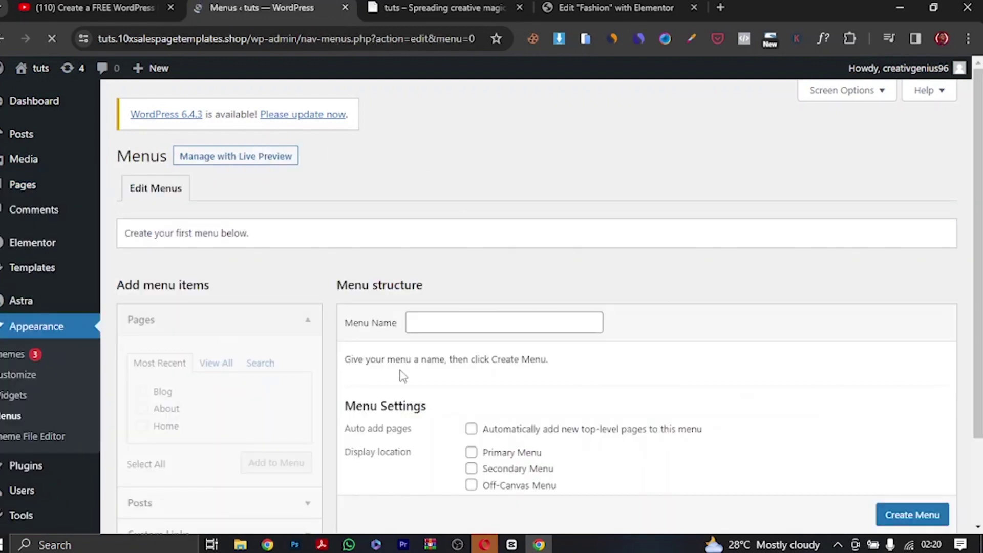
pyautogui.click(435, 323)
pyautogui.click(509, 356)
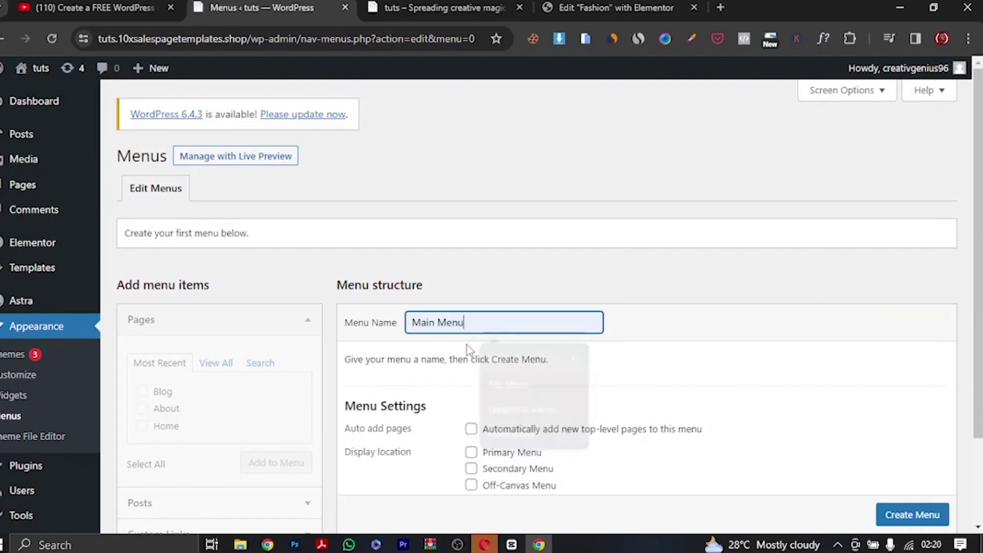
pyautogui.scroll(-2, 509, 357)
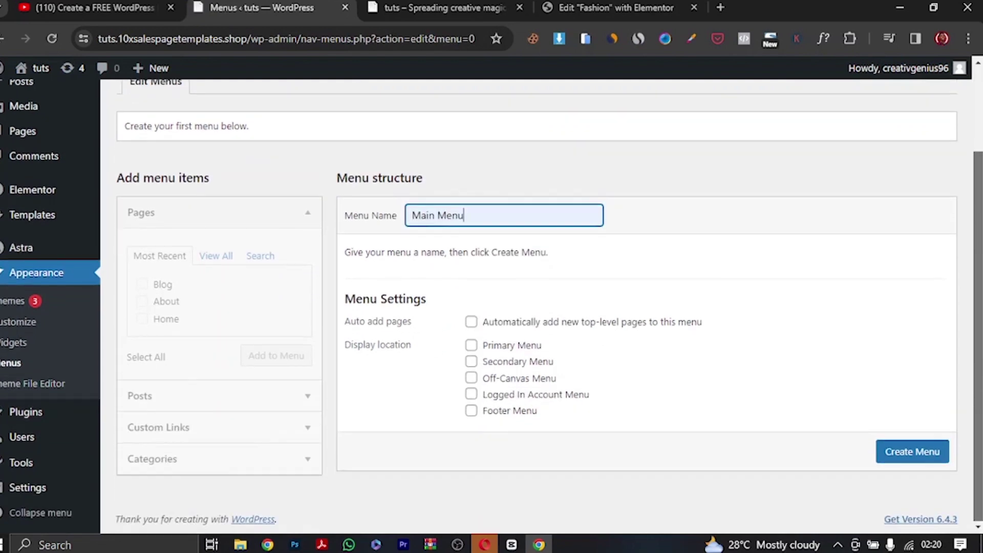
pyautogui.click(471, 345)
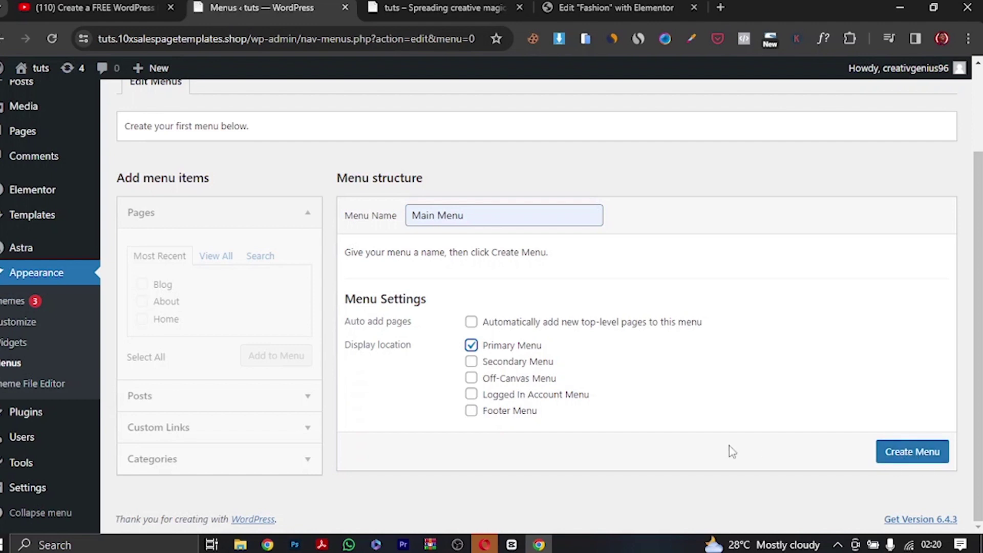
pyautogui.click(894, 458)
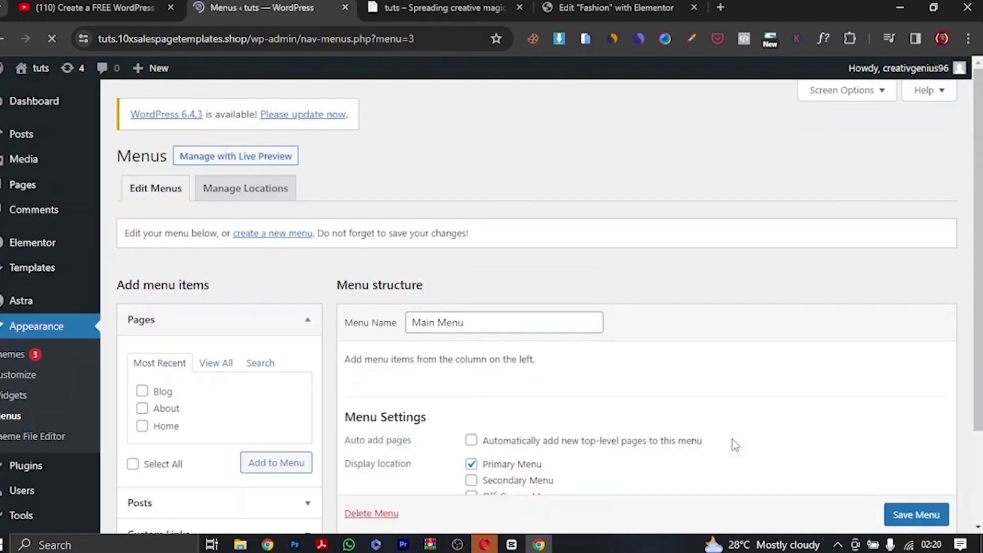
# Step: Add the Blog, About and Home pages to Main Menu
pyautogui.scroll(-2, 724, 410)
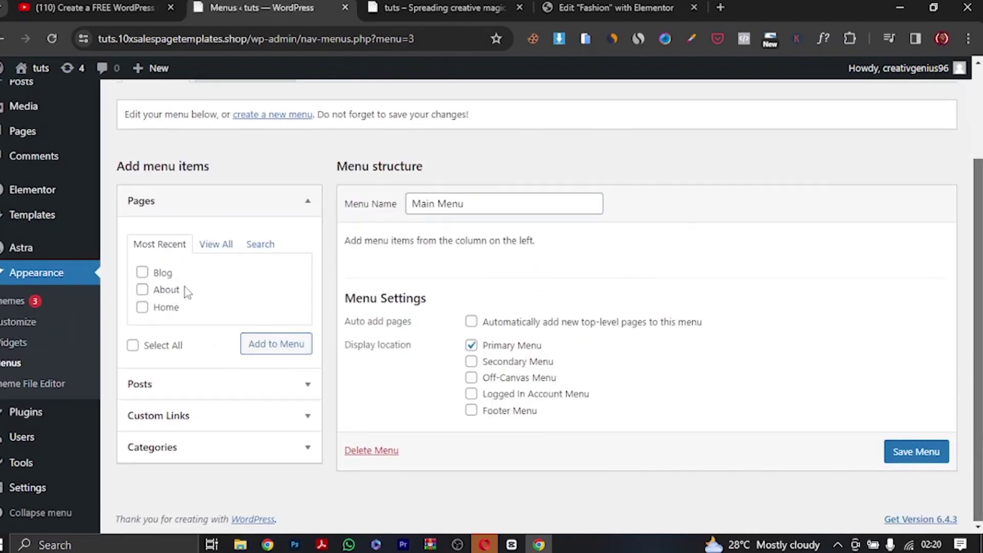
pyautogui.click(142, 272)
pyautogui.click(141, 289)
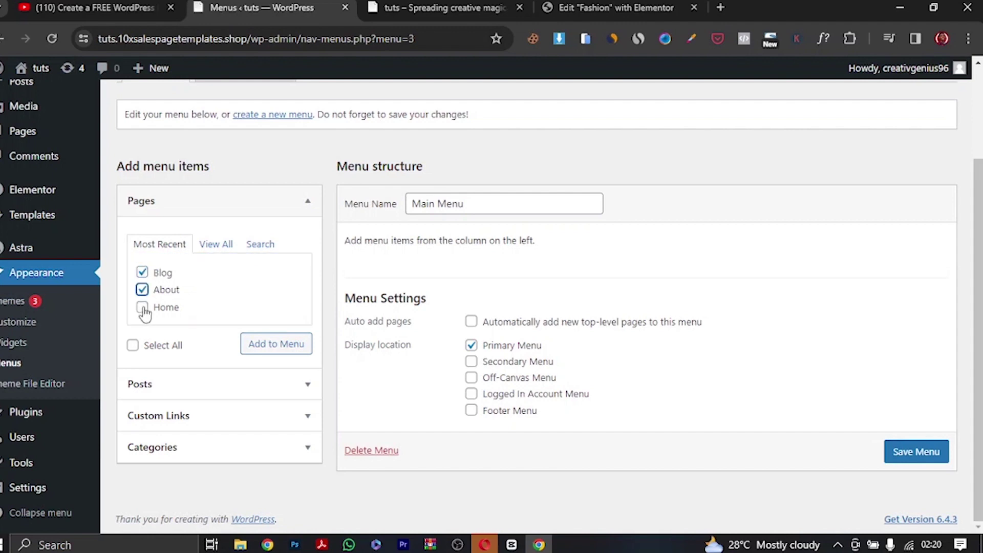
pyautogui.click(142, 306)
pyautogui.click(276, 345)
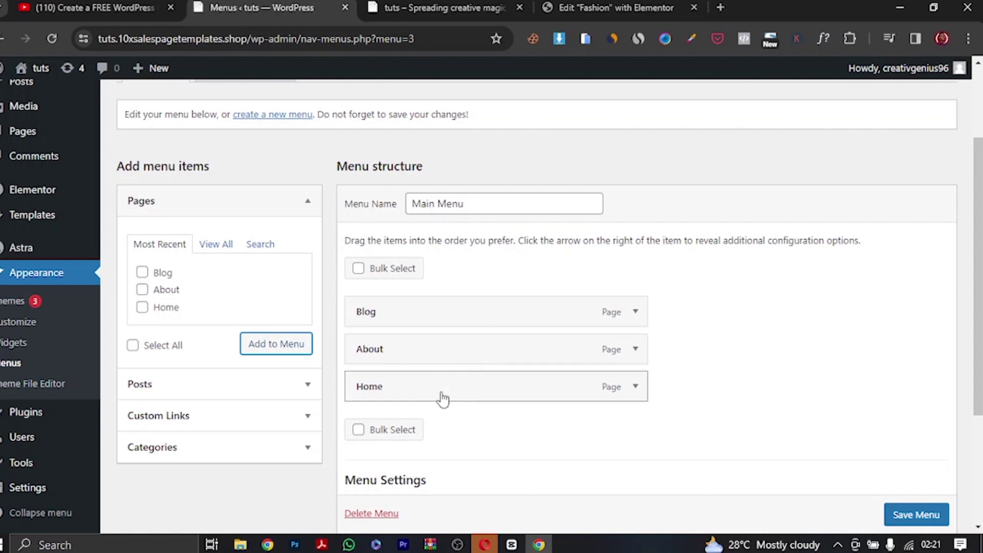
# Step: Reorder the menu items to Home, About, Blog and save the menu
pyautogui.moveTo(442, 392); pyautogui.dragTo(438, 315)
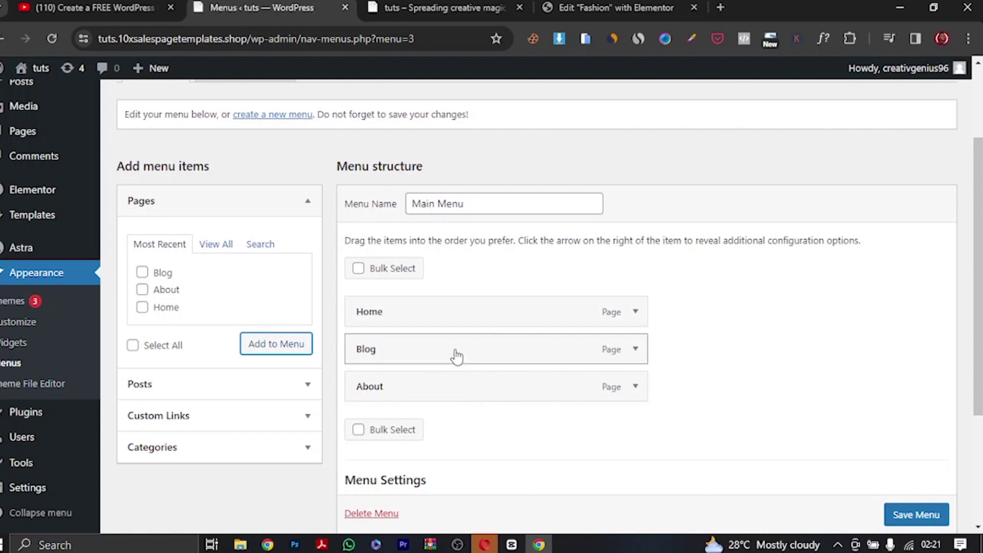
pyautogui.moveTo(459, 394); pyautogui.dragTo(455, 360)
pyautogui.moveTo(454, 342); pyautogui.dragTo(456, 357)
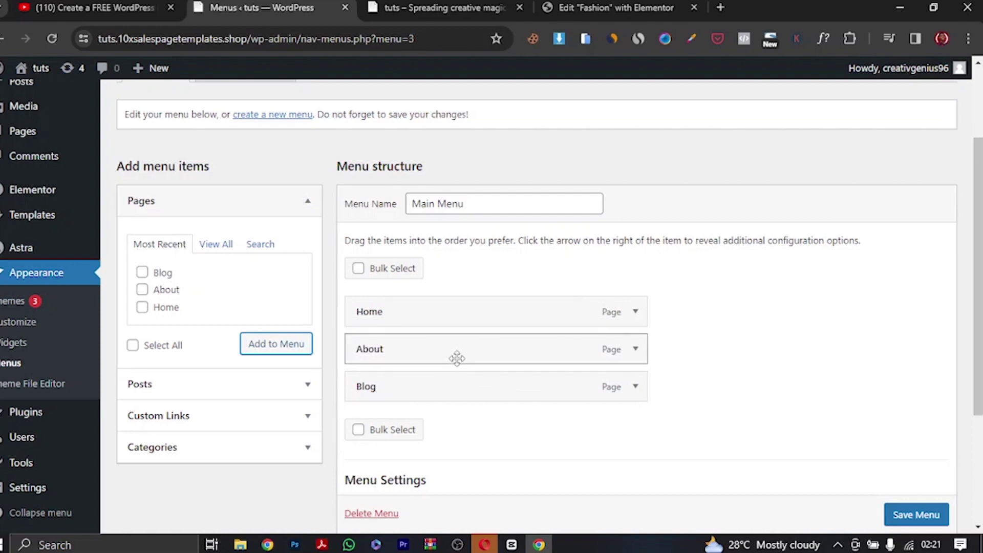
pyautogui.click(899, 515)
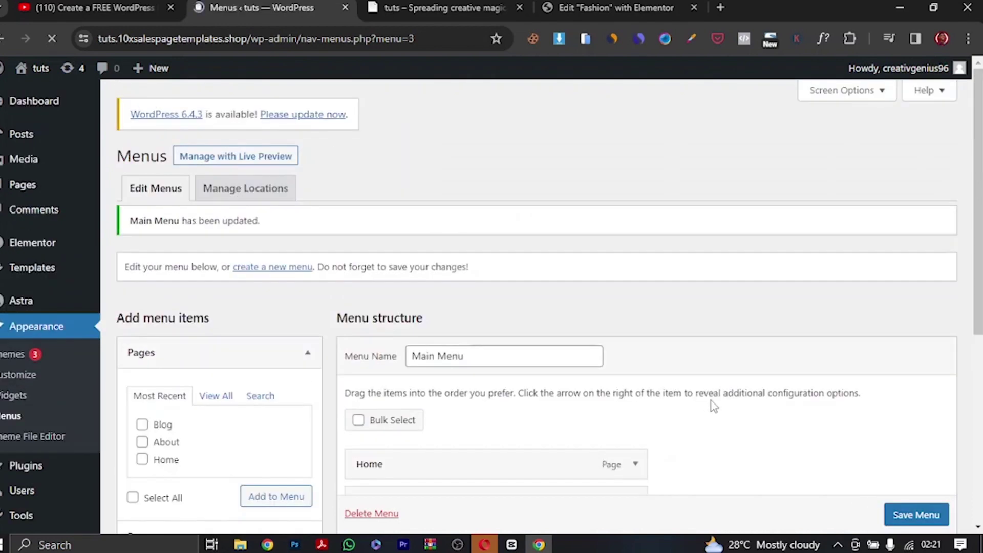
# Step: Reload the live site's front page to check its header navigation, and return to the menu editor
pyautogui.click(453, 4)
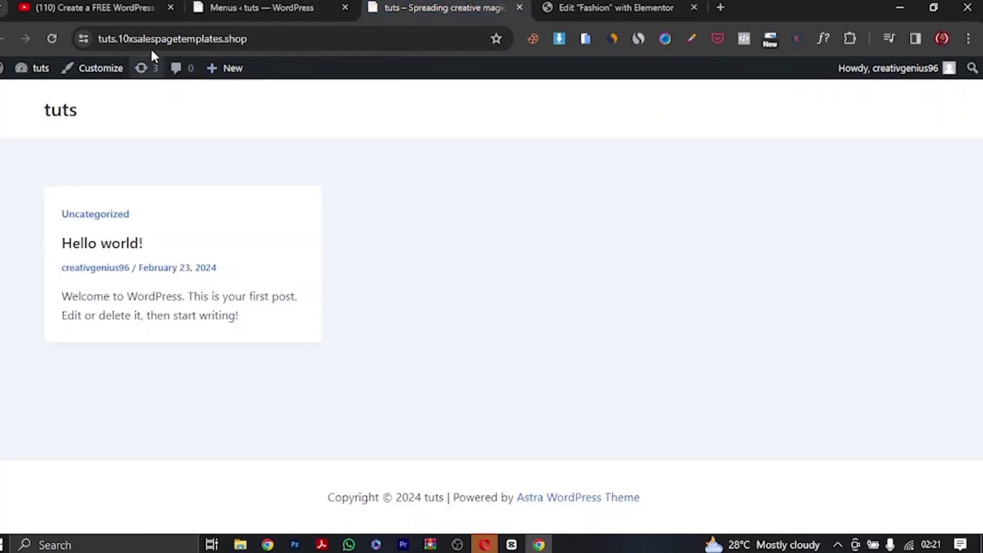
pyautogui.click(52, 39)
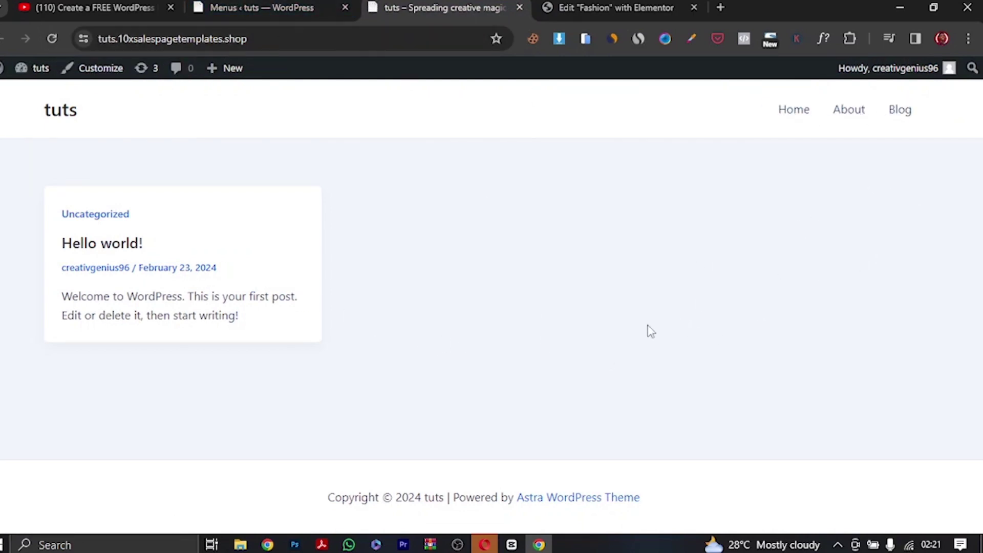
pyautogui.click(255, 15)
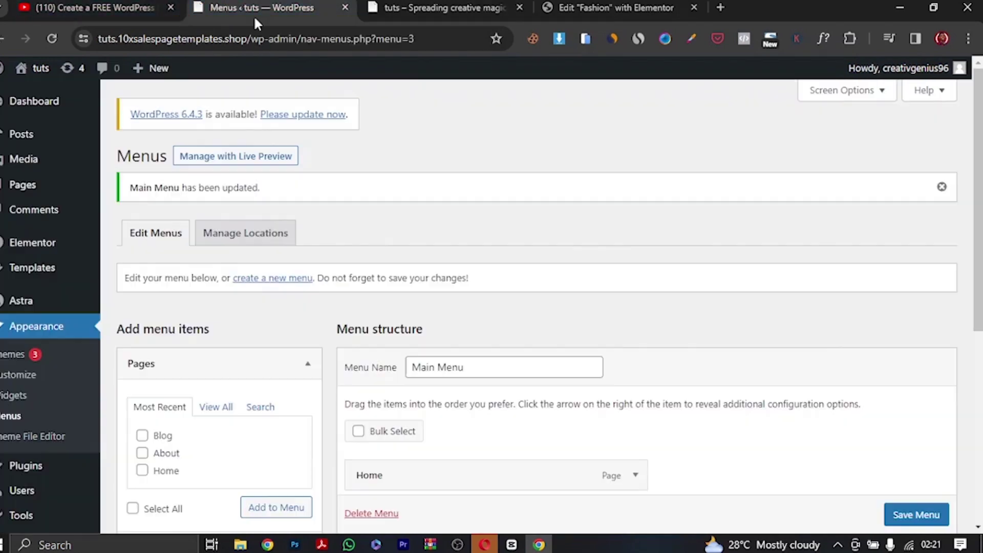
pyautogui.scroll(-3, 353, 457)
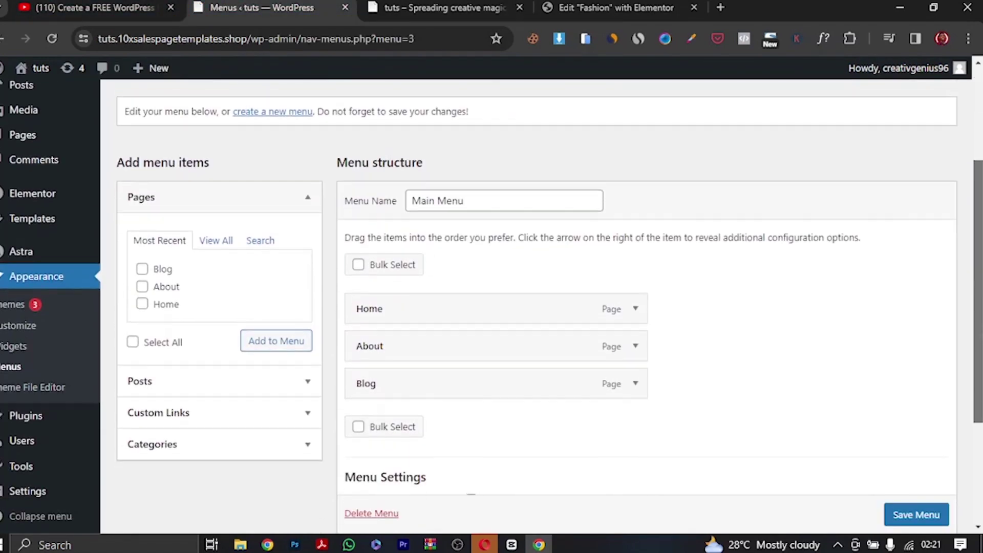
pyautogui.scroll(2, 536, 307)
pyautogui.scroll(-2, 536, 307)
pyautogui.scroll(2, 535, 307)
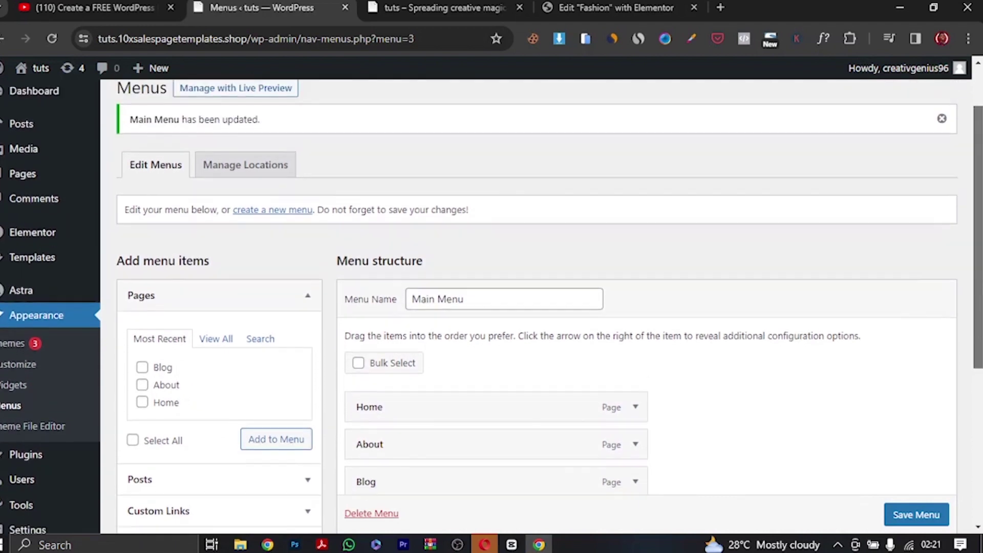
pyautogui.scroll(-2, 536, 307)
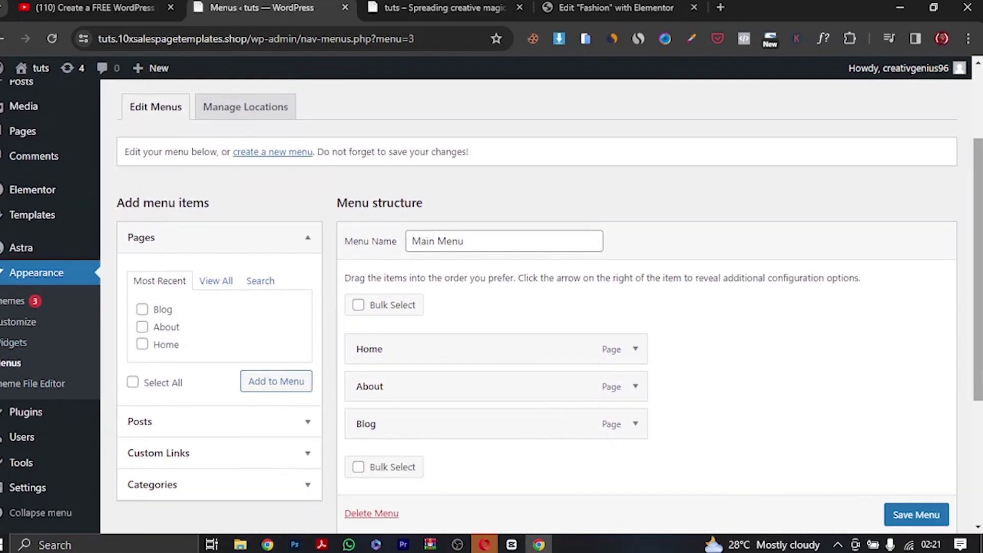
pyautogui.scroll(1, 645, 403)
pyautogui.scroll(2, 896, 321)
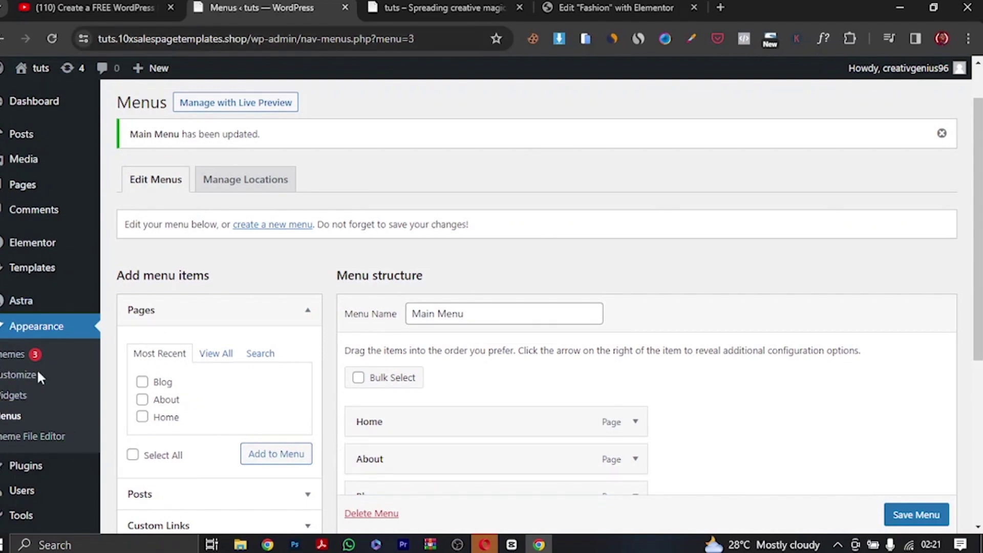
# Step: Open the site's Reading settings
pyautogui.moveTo(20, 199)
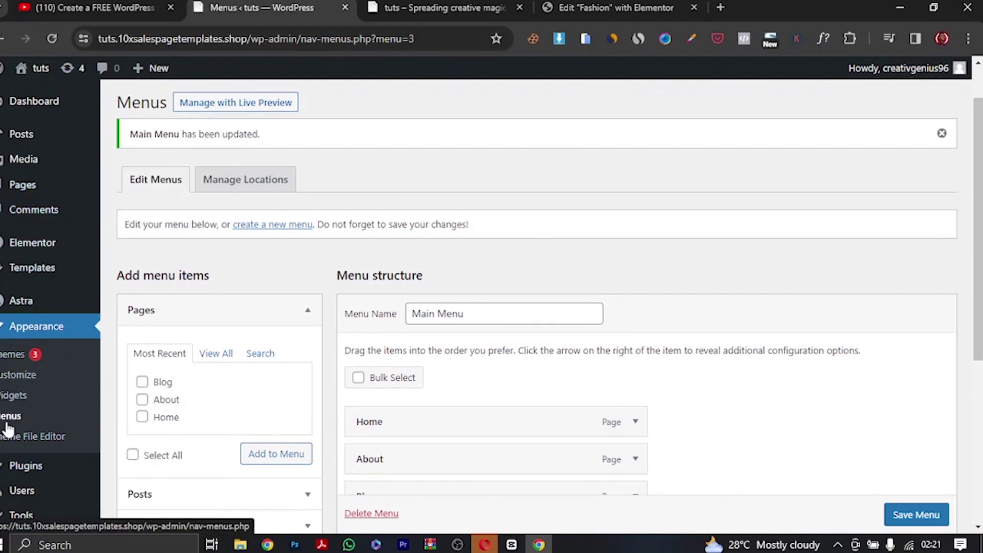
pyautogui.scroll(-5, 15, 441)
pyautogui.moveTo(32, 493)
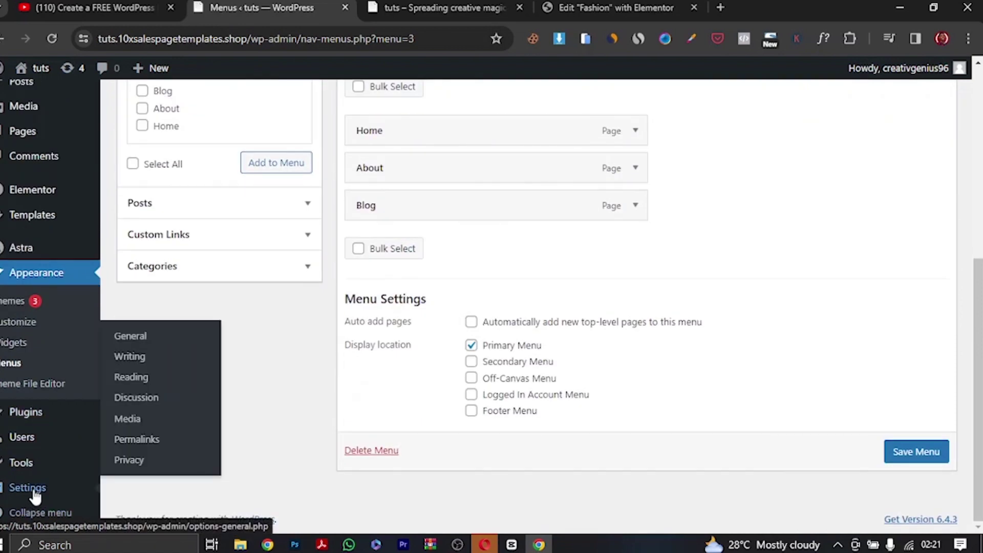
pyautogui.click(134, 379)
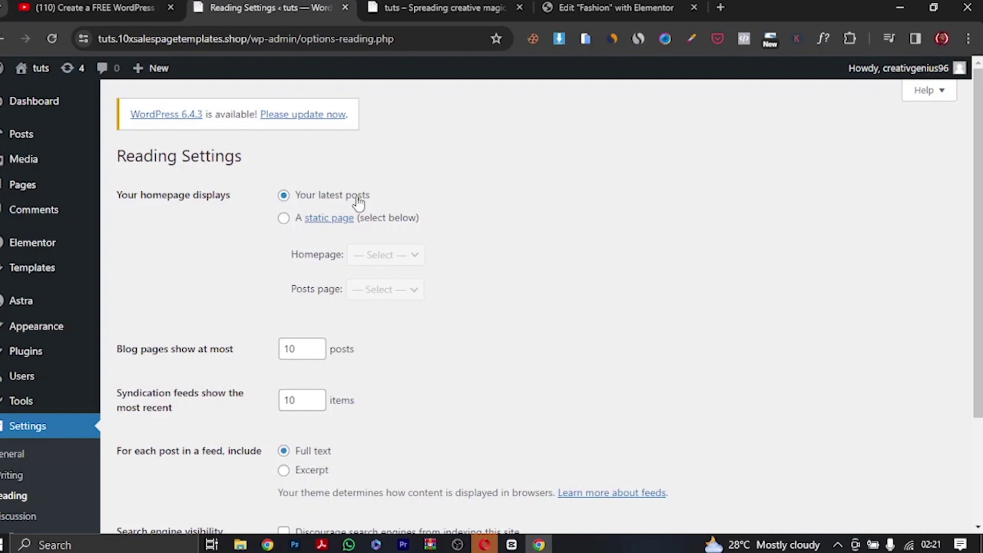
# Step: Reload the live site to check what its homepage displays, and return to the Reading settings
pyautogui.click(435, 8)
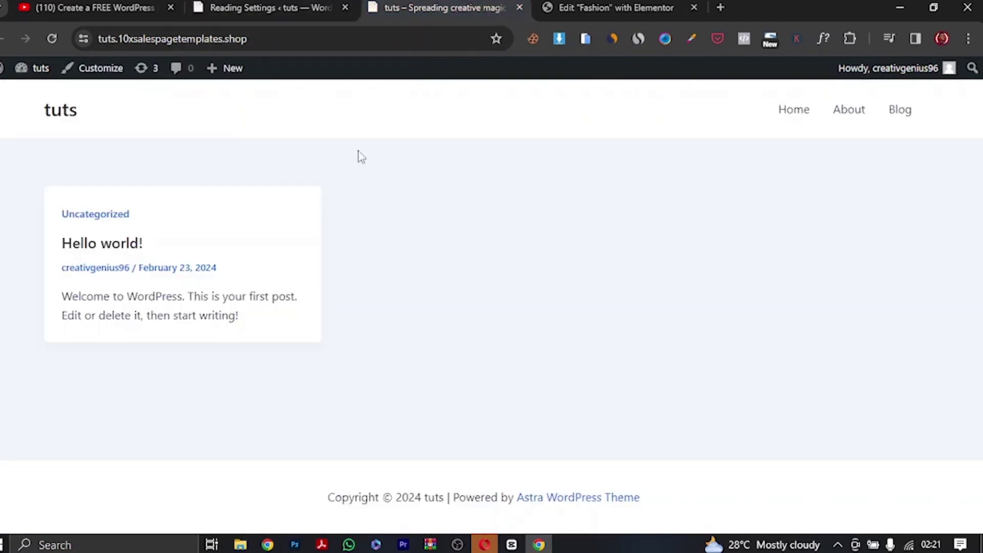
pyautogui.click(52, 39)
pyautogui.click(214, 6)
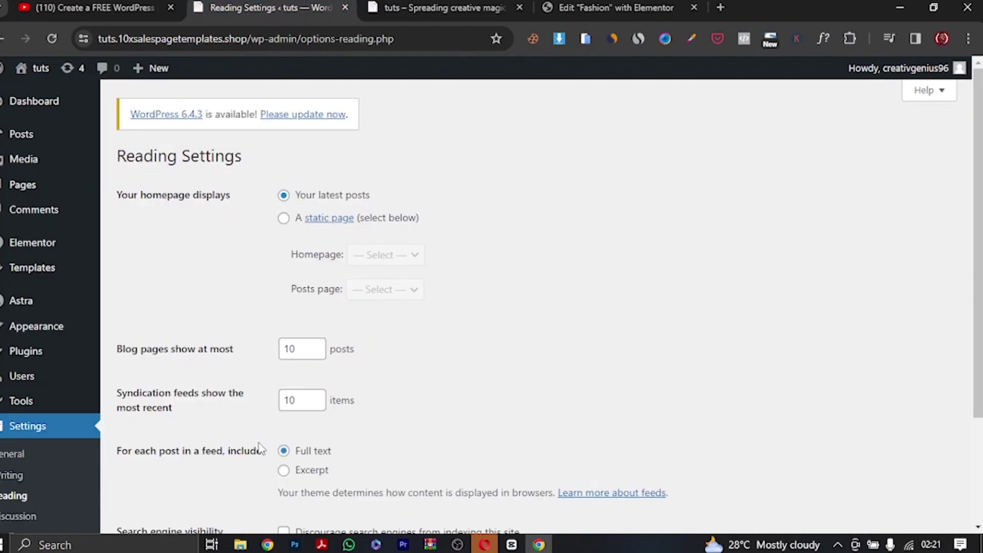
# Step: Set the homepage to display a static page, with Home as the homepage and Blog as the posts page, and save the changes
pyautogui.click(284, 218)
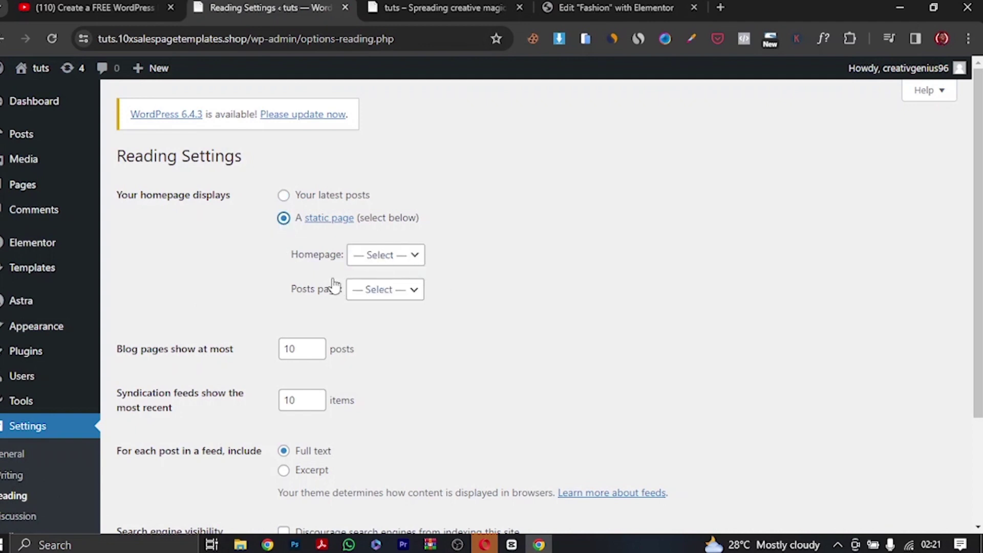
pyautogui.click(399, 262)
pyautogui.click(395, 321)
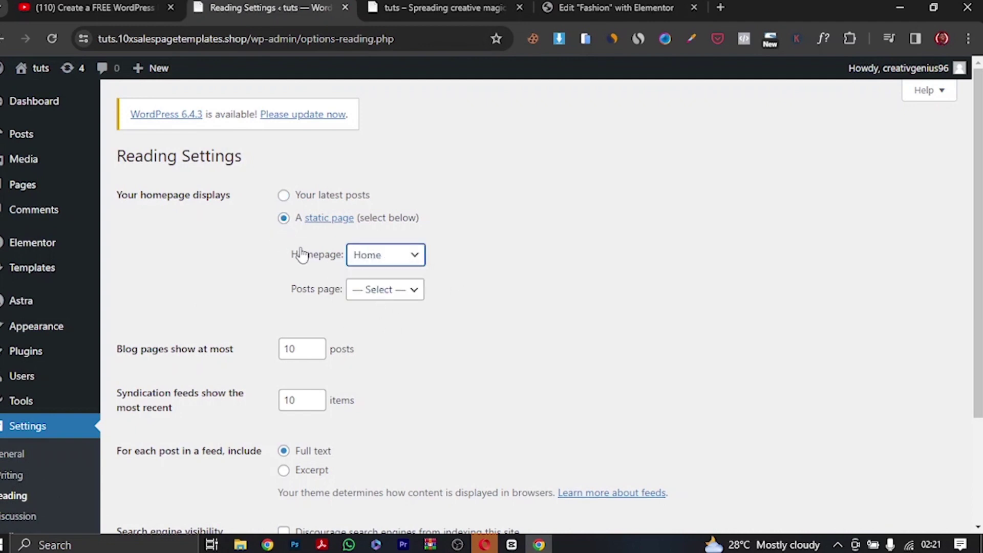
pyautogui.click(398, 295)
pyautogui.click(384, 327)
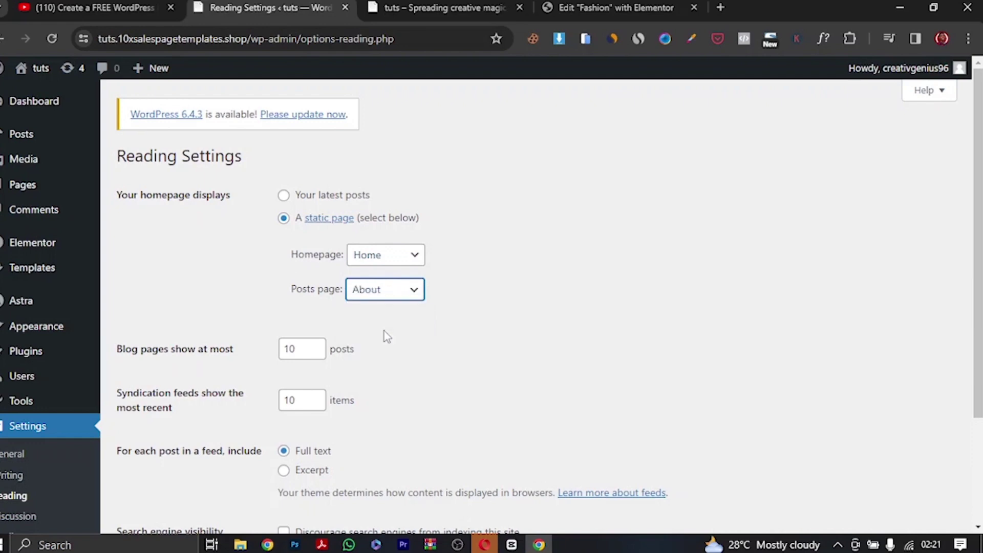
pyautogui.click(396, 296)
pyautogui.click(372, 338)
pyautogui.scroll(-3, 245, 356)
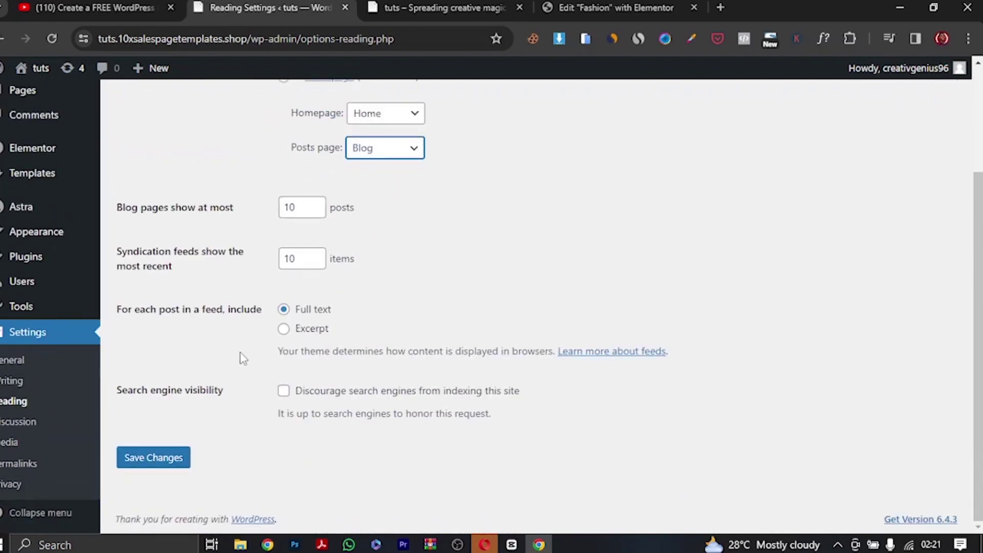
pyautogui.click(168, 459)
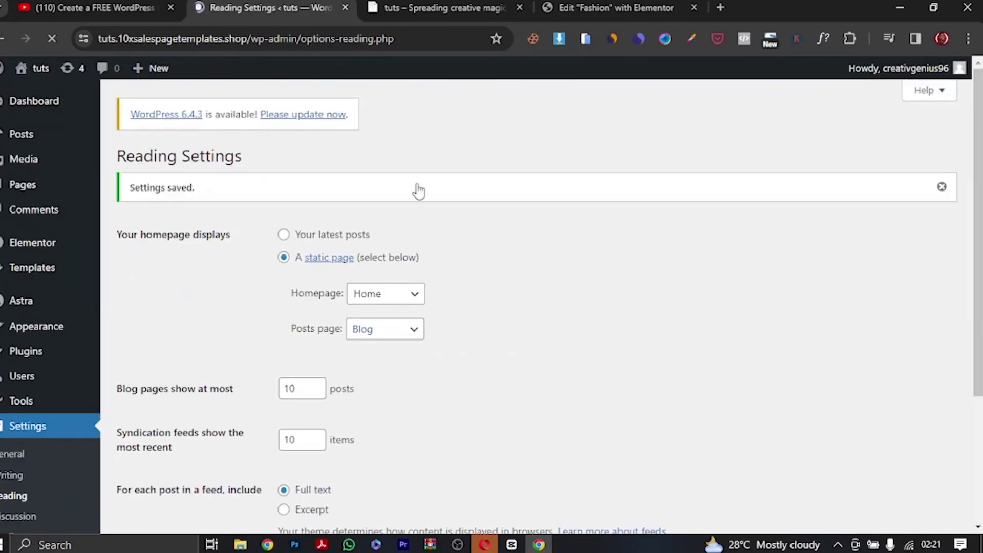
# Step: Reload the live site and check what its Home and Blog pages display
pyautogui.click(411, 4)
pyautogui.click(52, 39)
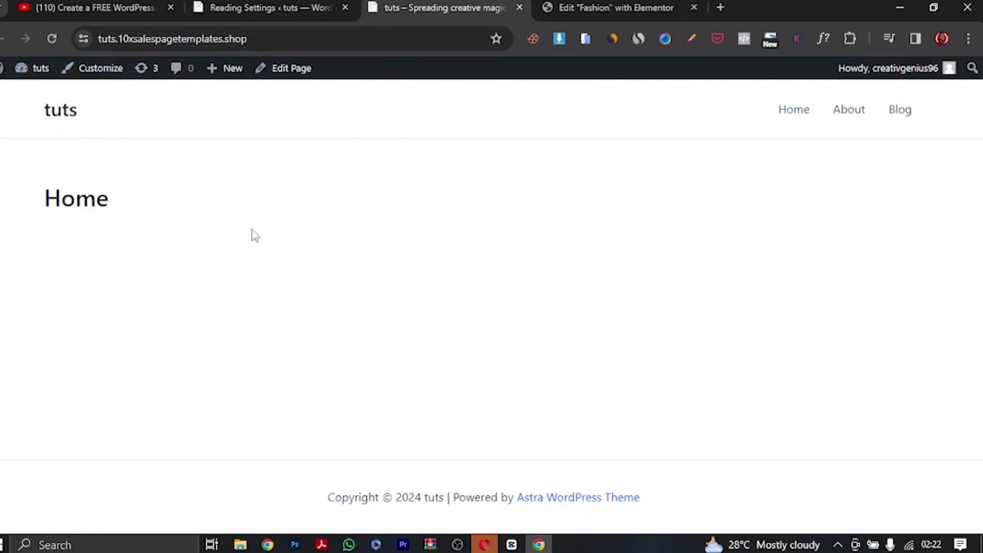
pyautogui.moveTo(119, 202); pyautogui.dragTo(17, 211)
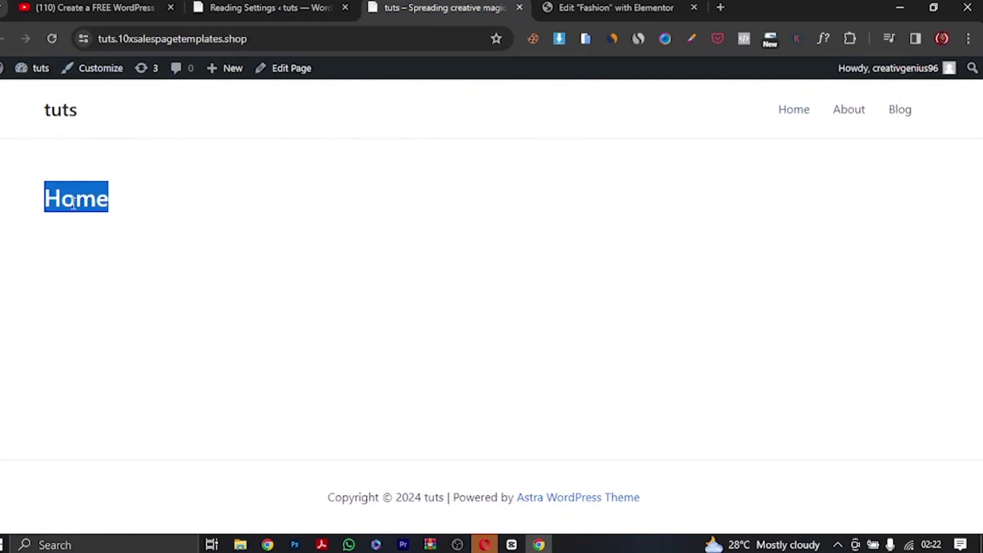
pyautogui.click(607, 266)
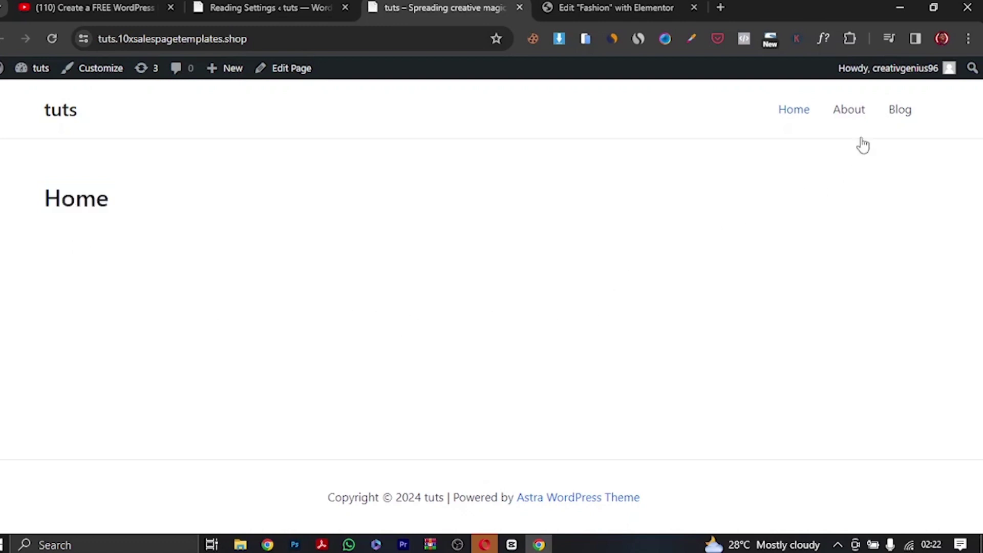
pyautogui.click(905, 111)
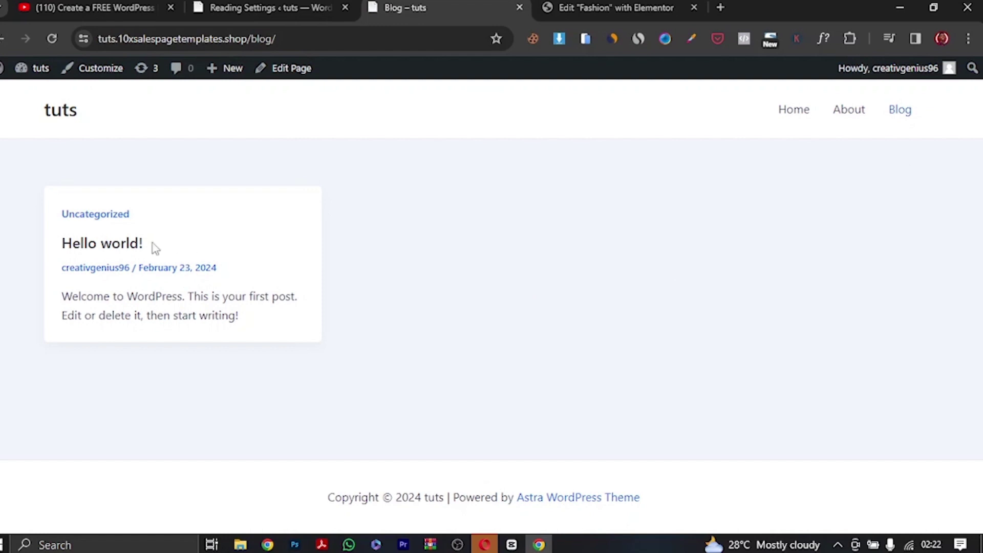
pyautogui.click(794, 111)
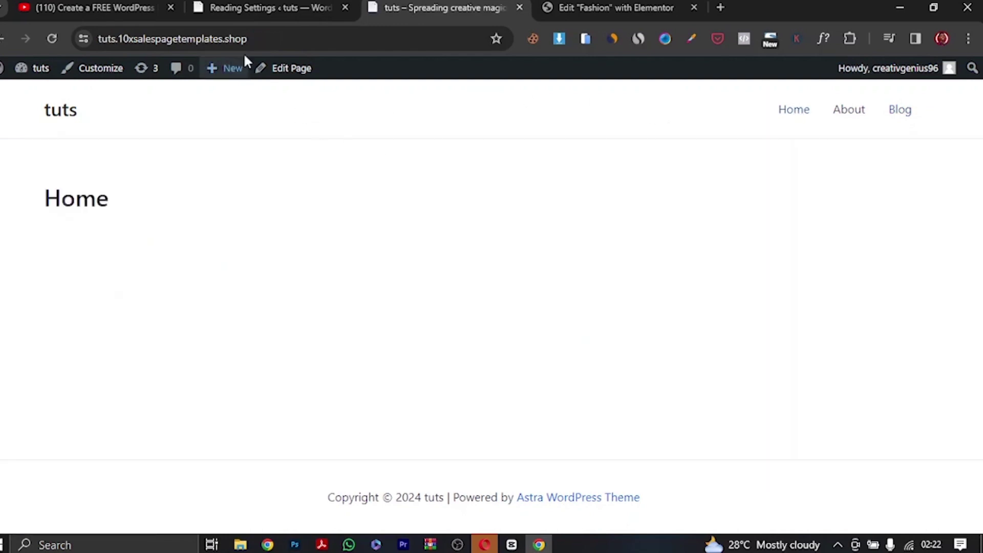
pyautogui.click(253, 44)
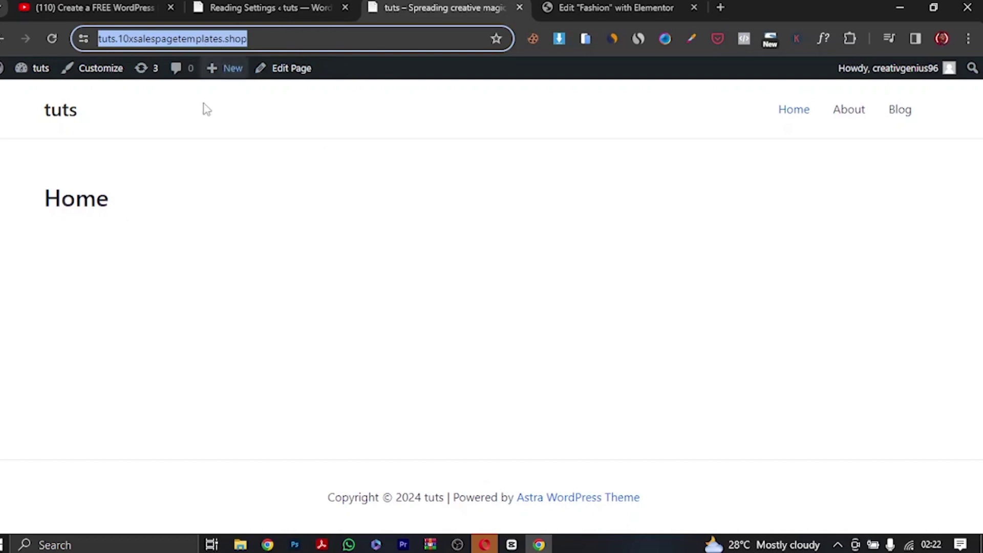
# Step: Open the Home page from the site's page list for editing with Elementor and dismiss the Elementor AI introduction
pyautogui.click(353, 7)
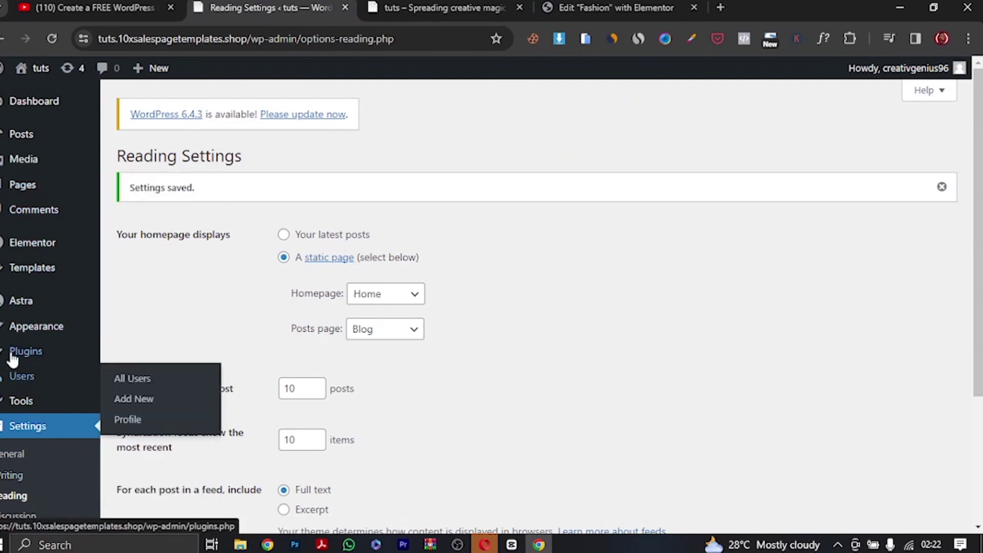
pyautogui.moveTo(82, 186)
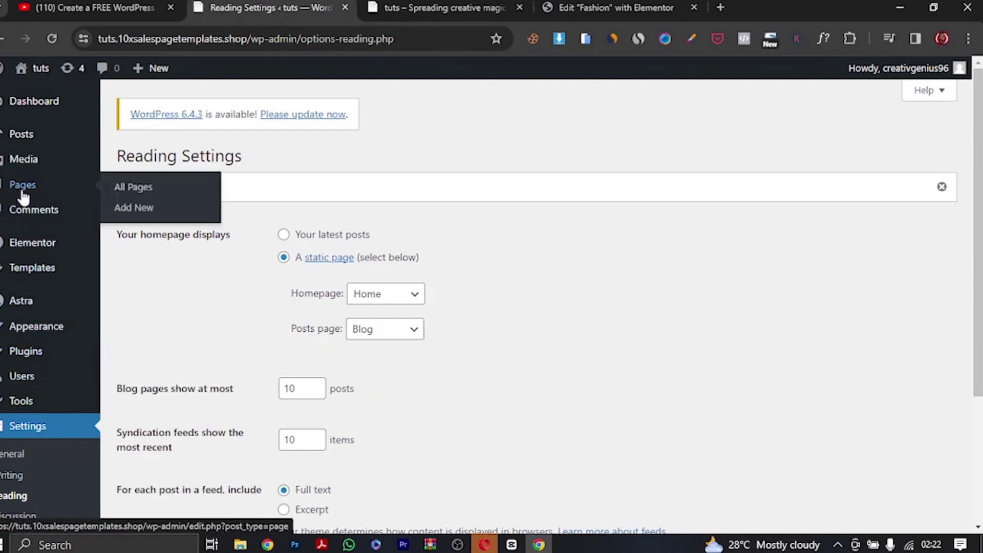
pyautogui.click(136, 187)
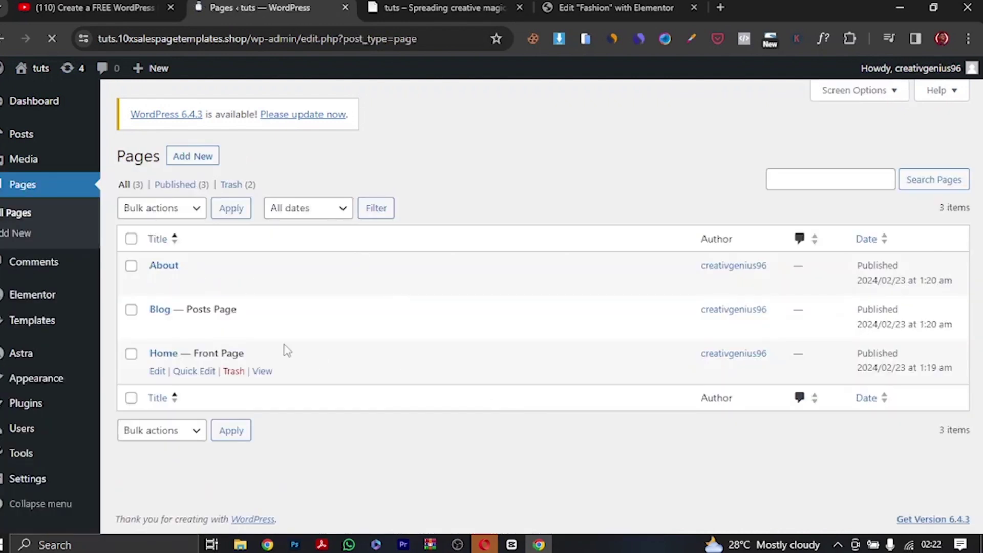
pyautogui.click(156, 373)
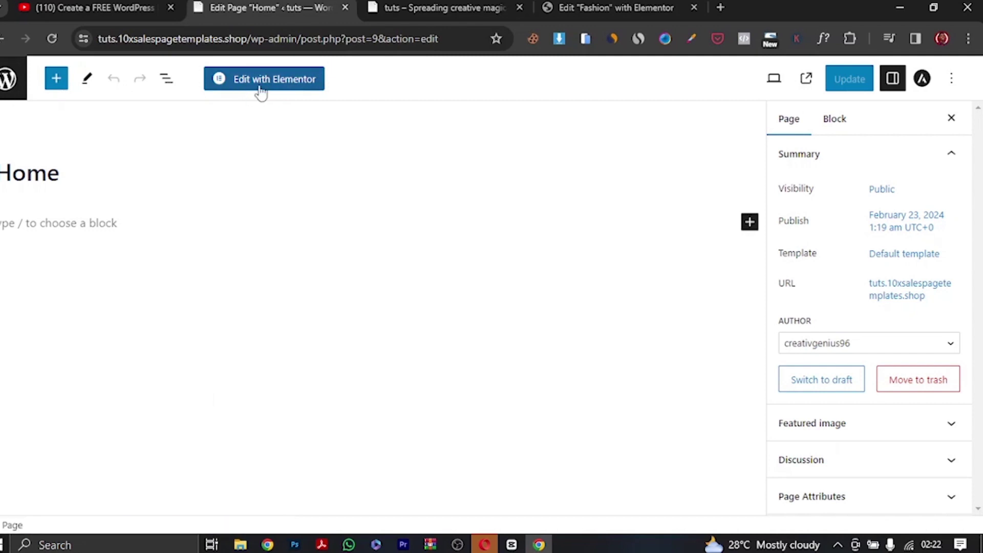
pyautogui.click(276, 84)
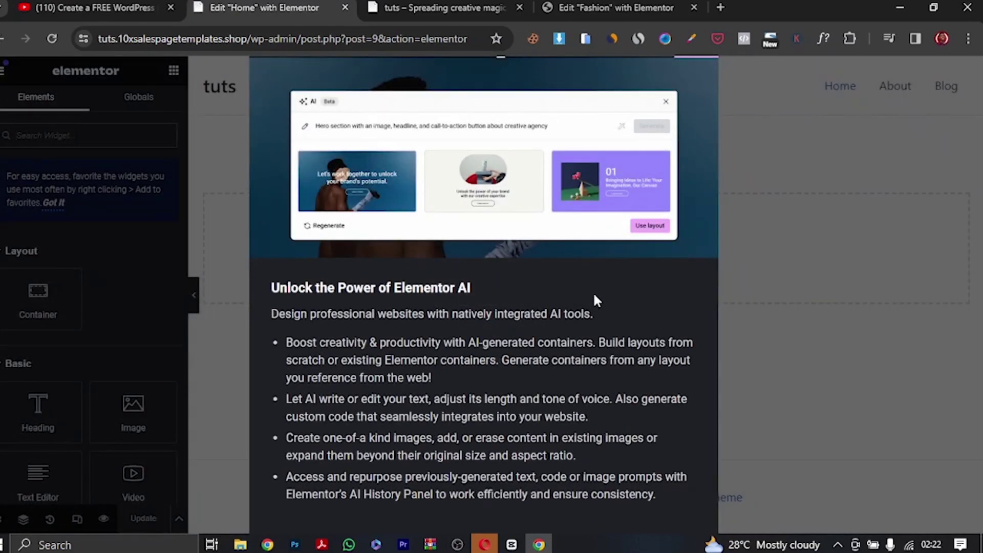
pyautogui.hotkey('ctrl', '-')
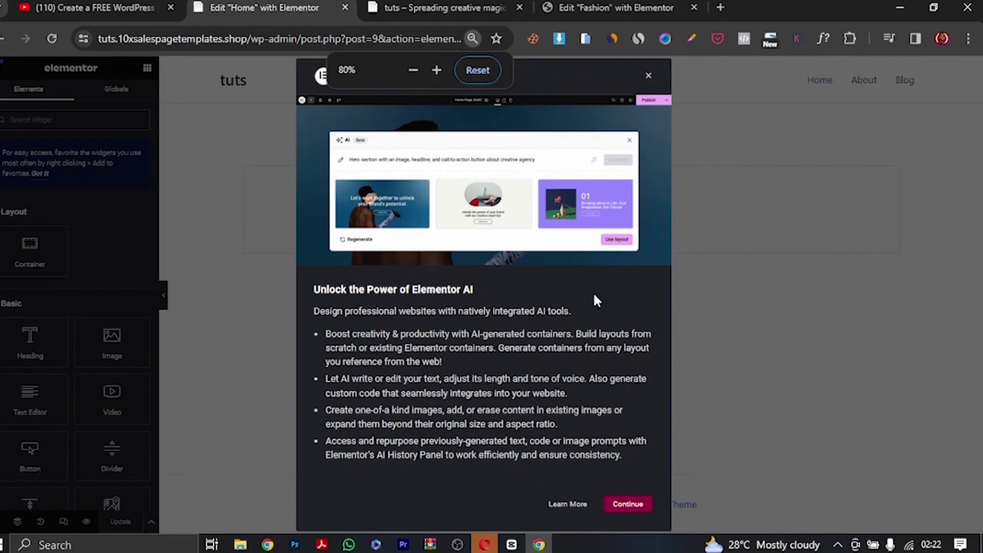
pyautogui.click(648, 76)
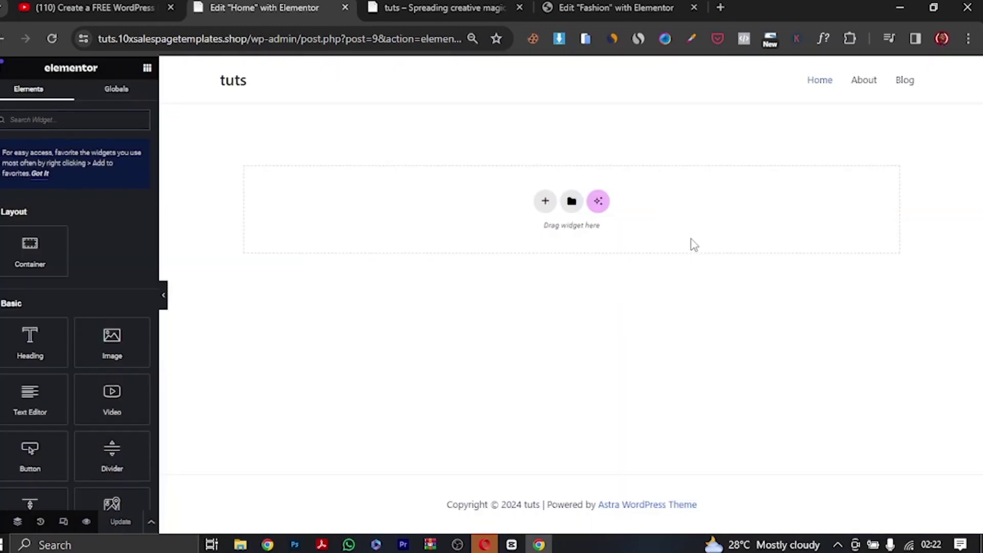
pyautogui.hotkey('ctrl', '0')
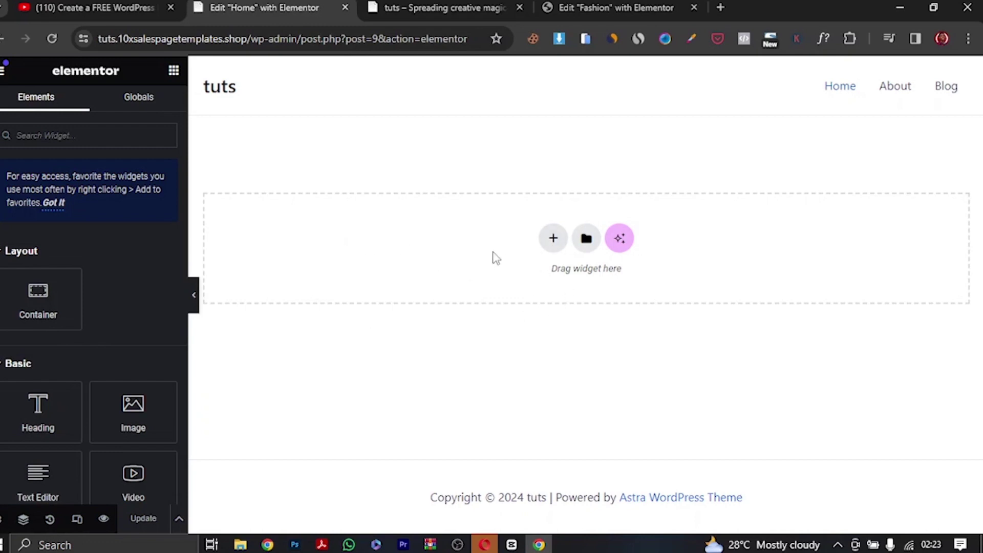
# Step: Add a single row-direction container to the Home page and nest another container inside it
pyautogui.click(552, 246)
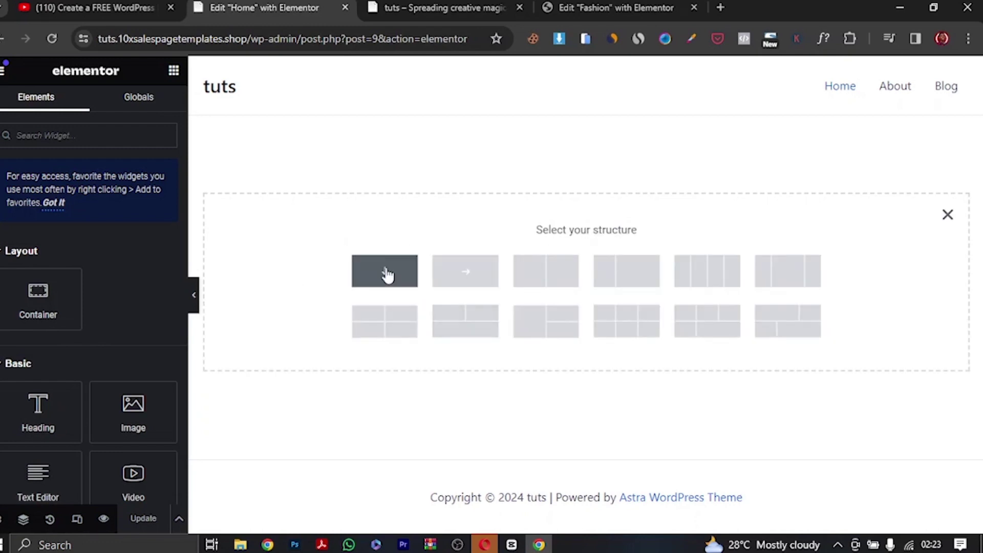
pyautogui.click(947, 215)
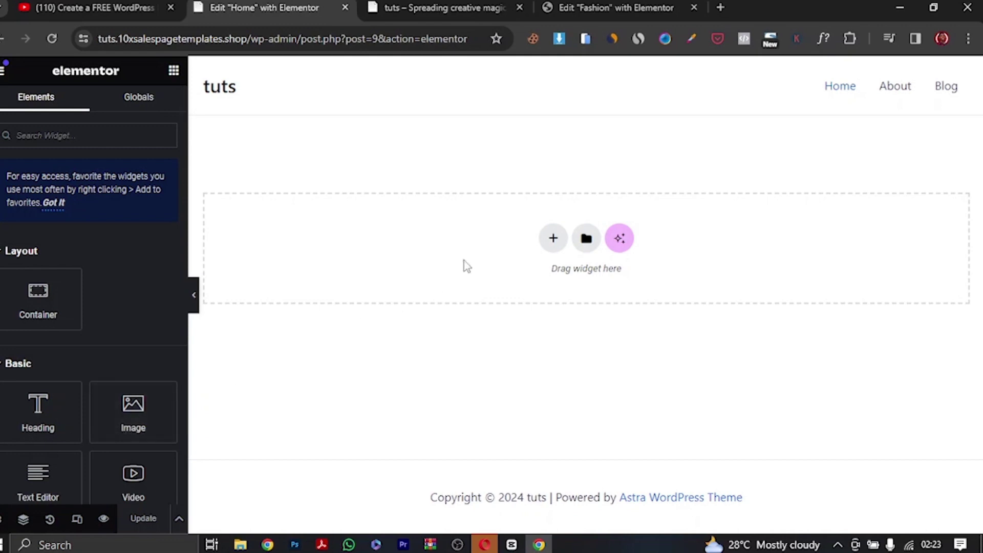
pyautogui.click(553, 241)
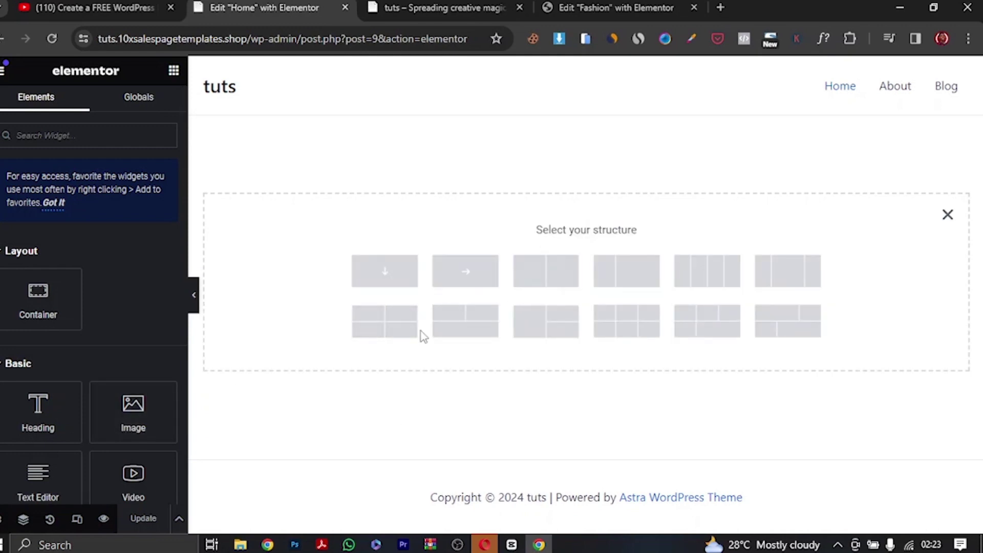
pyautogui.click(463, 274)
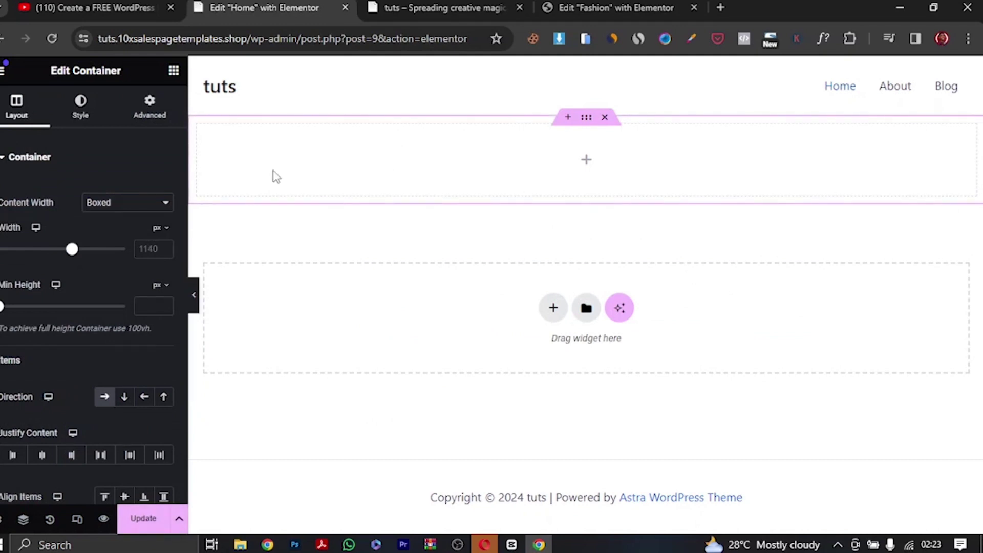
pyautogui.click(173, 71)
pyautogui.moveTo(39, 312); pyautogui.dragTo(387, 172)
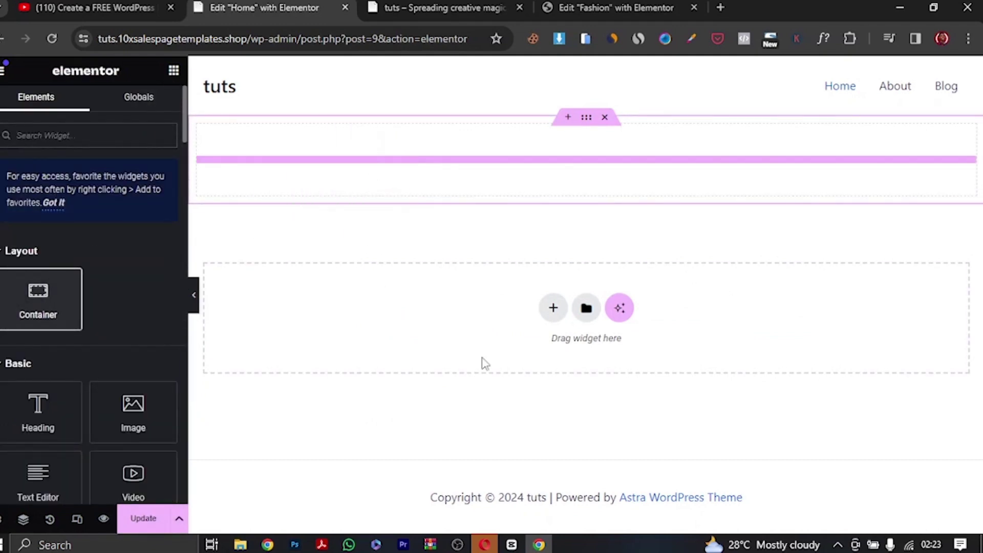
# Step: Insert a Heading widget into the nested container and center its text
pyautogui.click(173, 71)
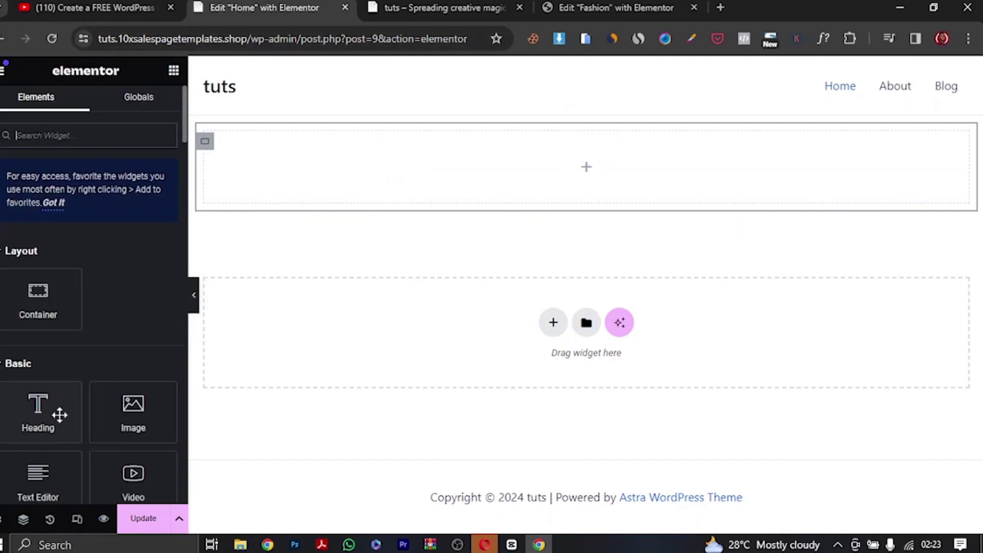
pyautogui.moveTo(59, 412); pyautogui.dragTo(414, 190)
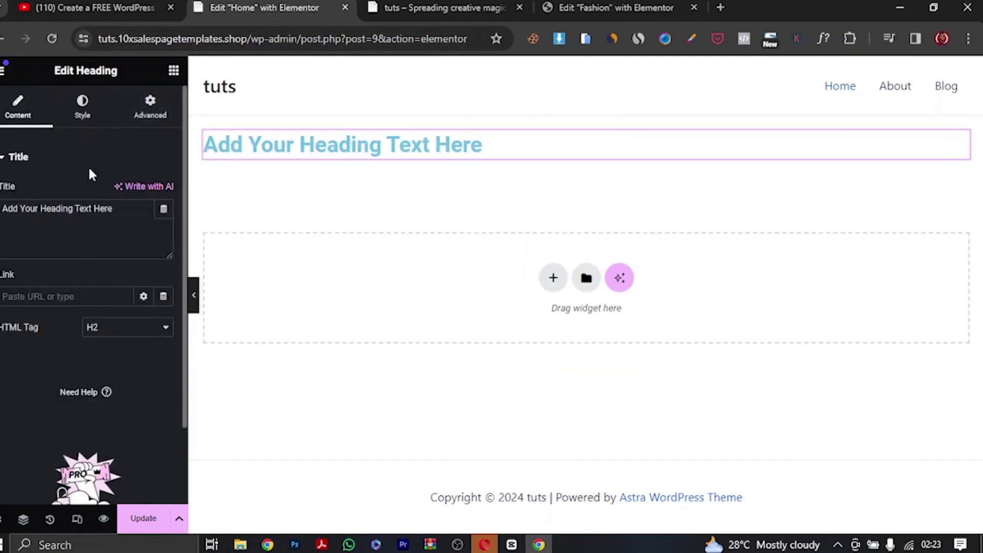
pyautogui.click(83, 108)
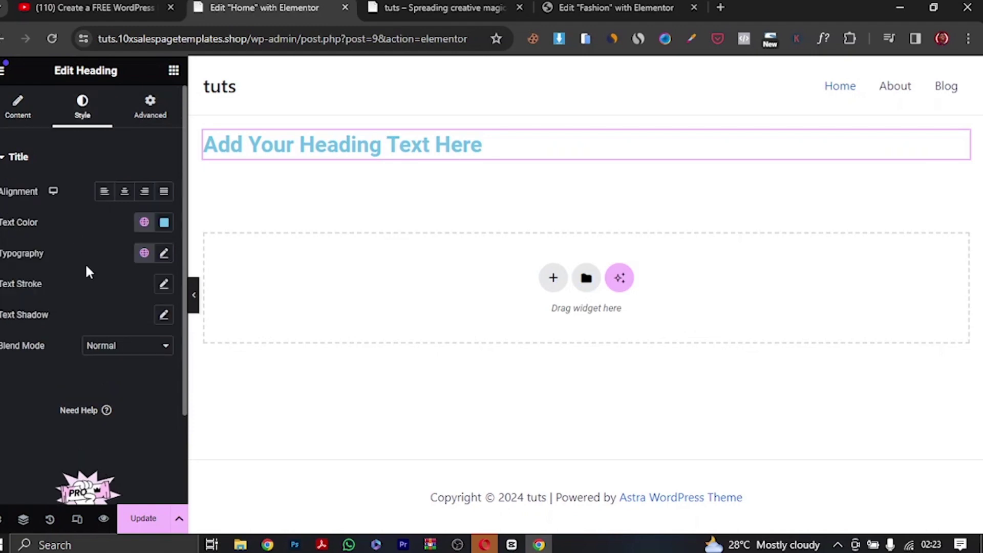
pyautogui.click(125, 191)
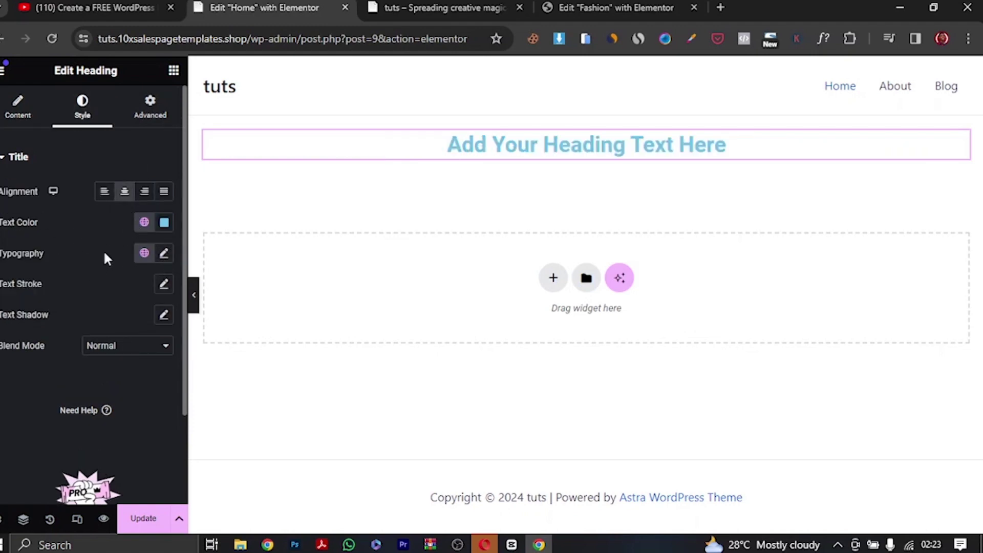
# Step: Set the heading's typography to the Poppins family, size 47 px and Capitalize transform, dismissing the Global Fonts tip
pyautogui.click(164, 253)
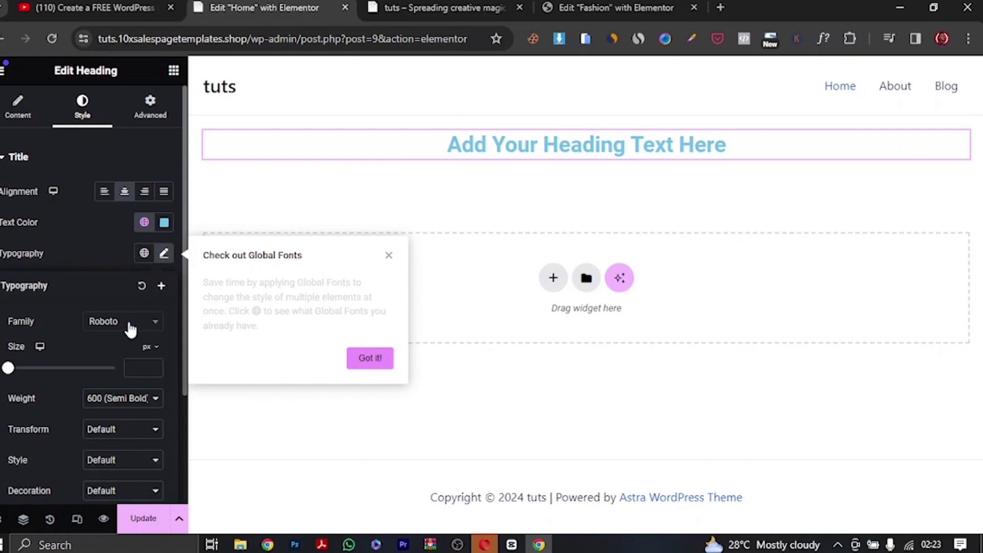
pyautogui.click(131, 330)
pyautogui.write('po')
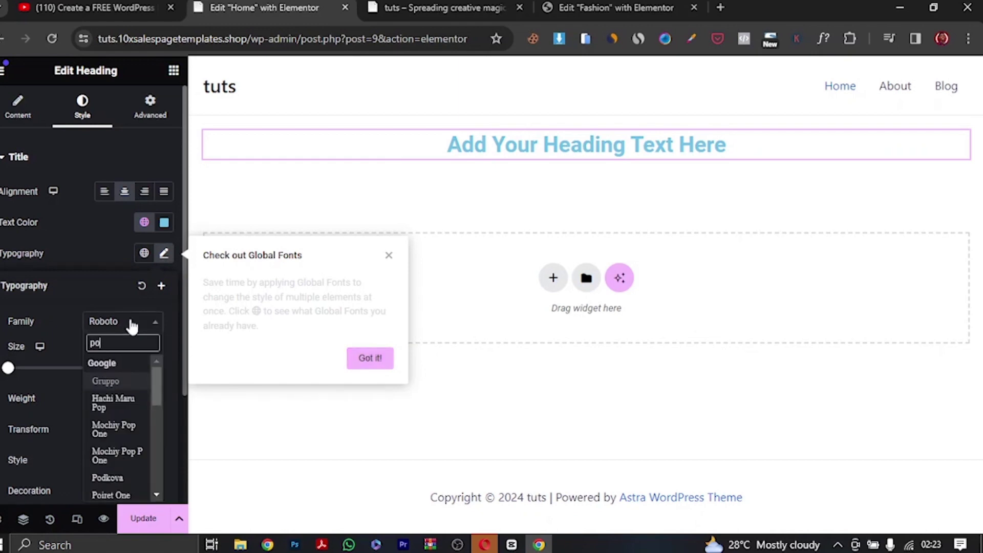
pyautogui.write('p')
pyautogui.click(121, 466)
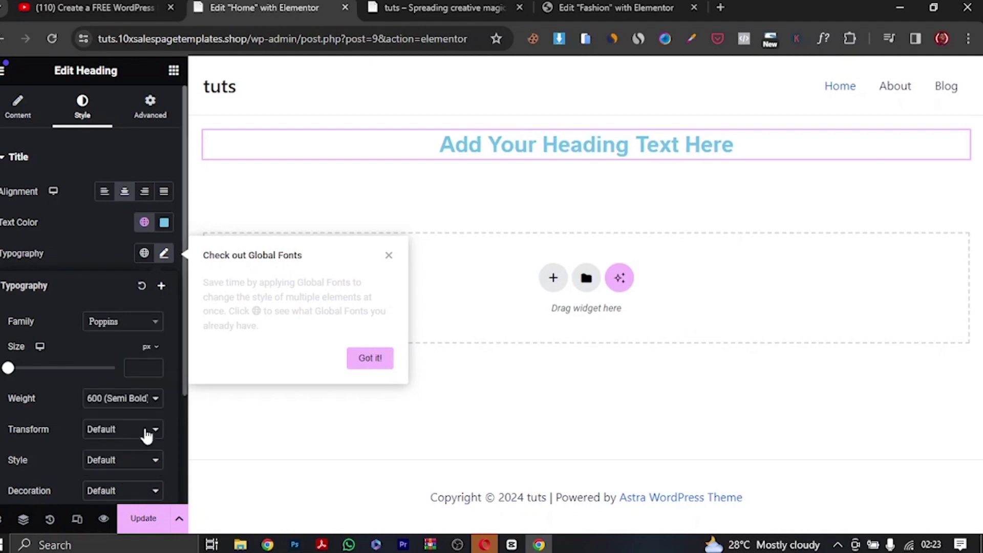
pyautogui.moveTo(9, 374); pyautogui.dragTo(33, 373)
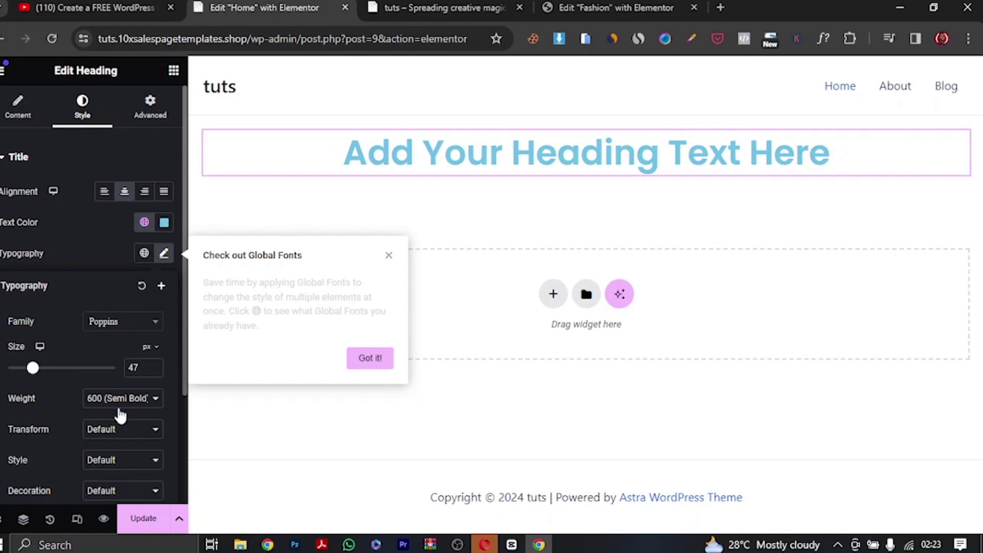
pyautogui.click(389, 256)
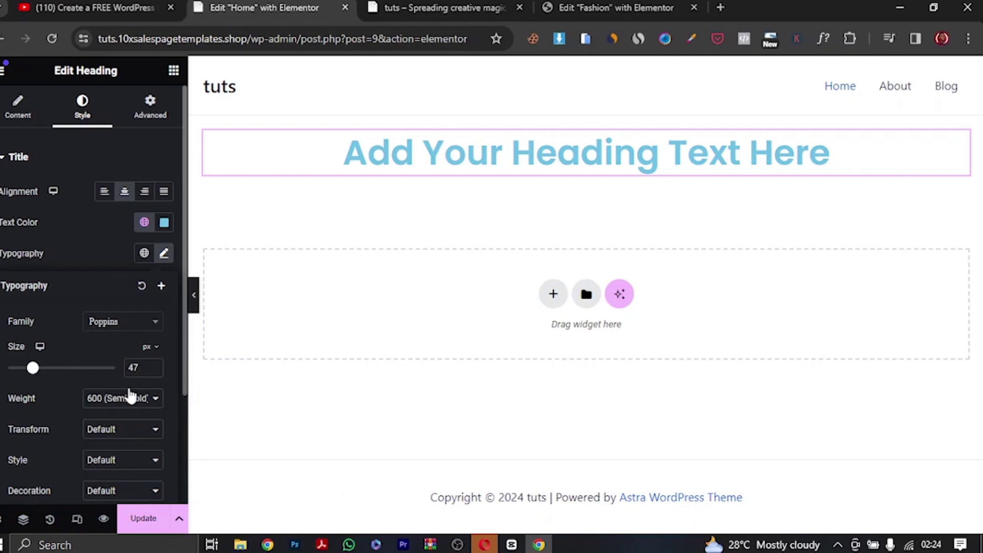
pyautogui.click(106, 437)
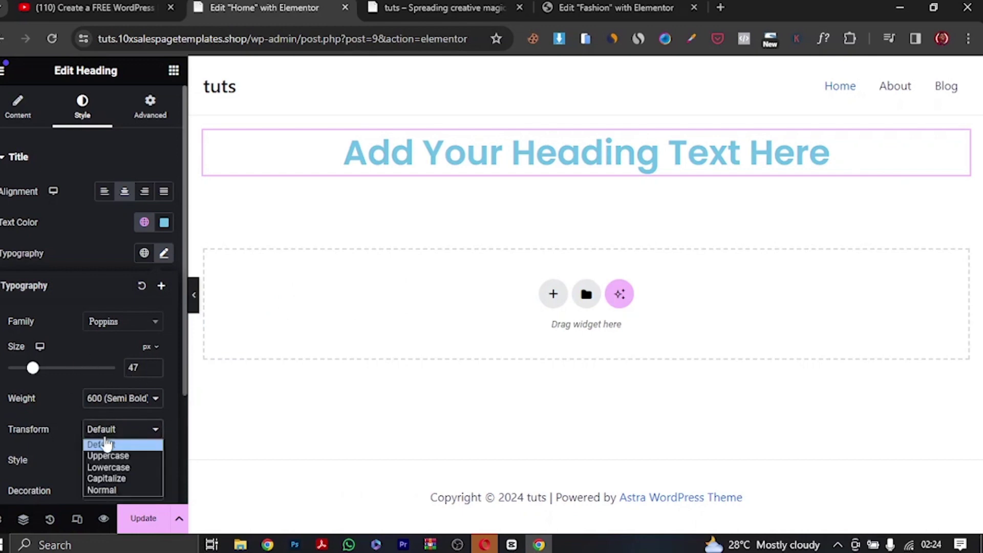
pyautogui.click(118, 478)
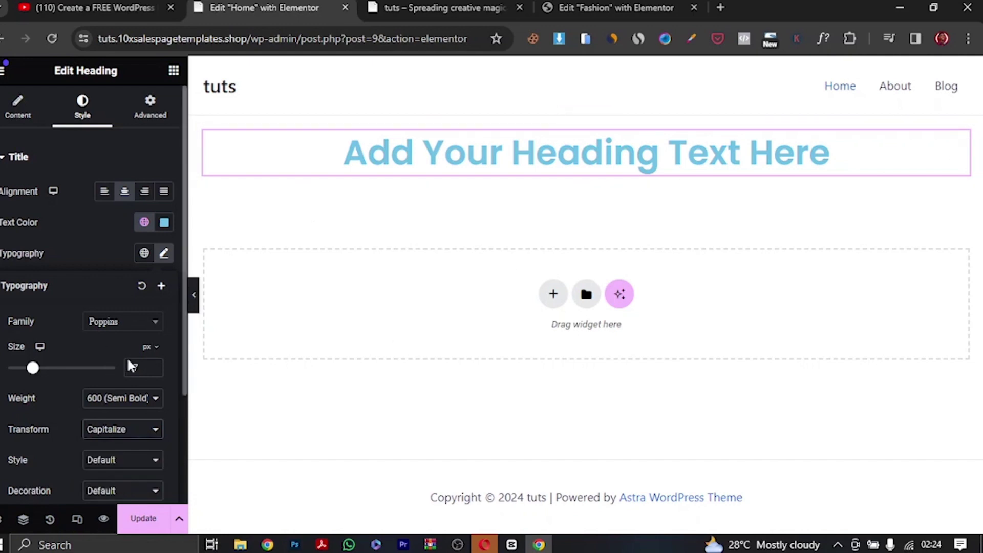
# Step: Set the heading's text color to the near-black #0C0C0C
pyautogui.click(86, 246)
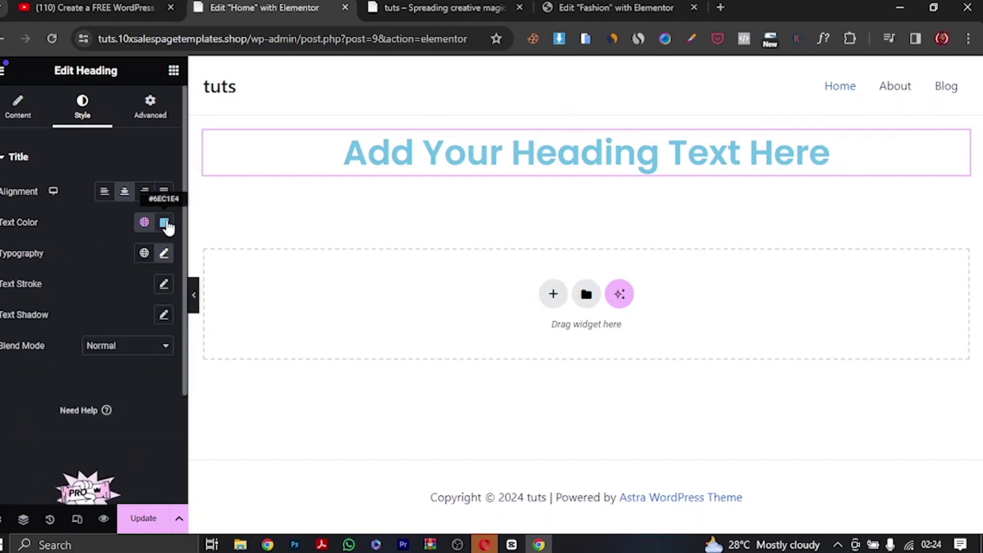
pyautogui.click(164, 222)
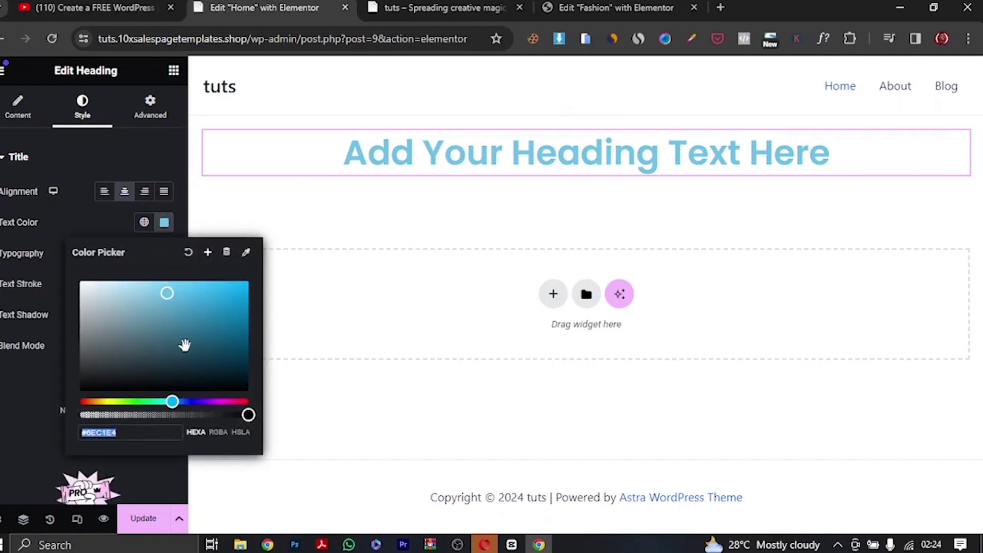
pyautogui.moveTo(168, 296)
pyautogui.mouseDown()
pyautogui.moveTo(219, 364)
pyautogui.moveTo(184, 388)
pyautogui.moveTo(82, 386)
pyautogui.mouseUp()
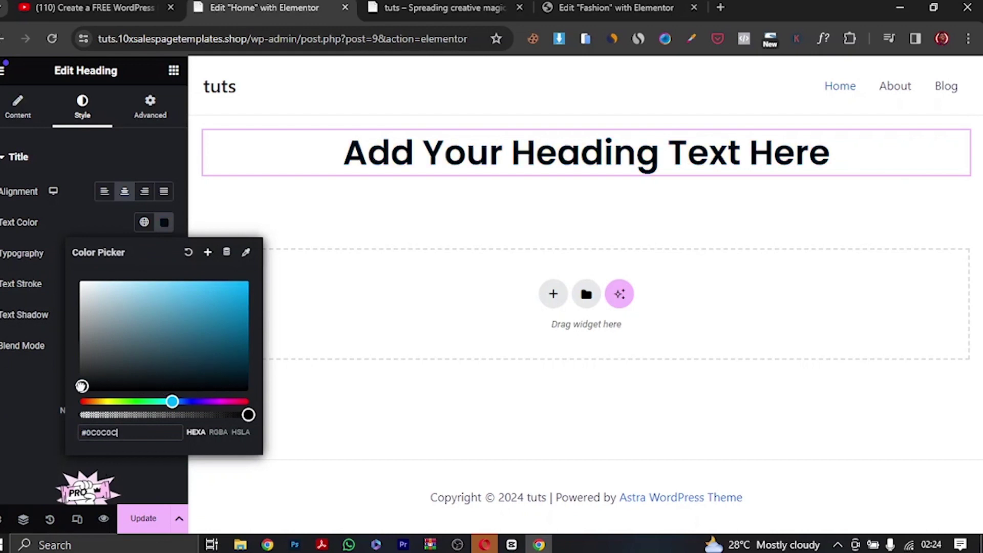
pyautogui.click(212, 187)
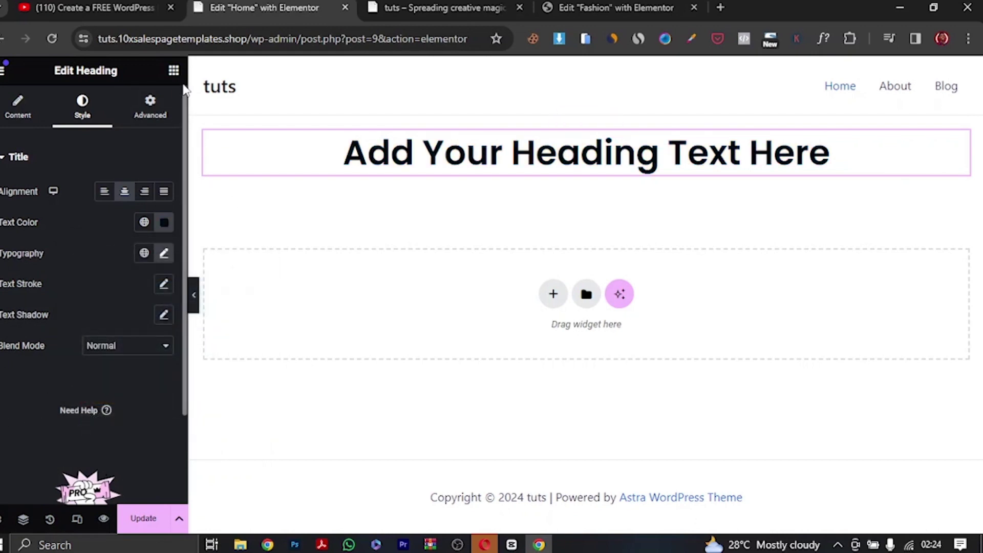
# Step: Insert a Text Editor widget directly below the heading and center its text
pyautogui.click(173, 72)
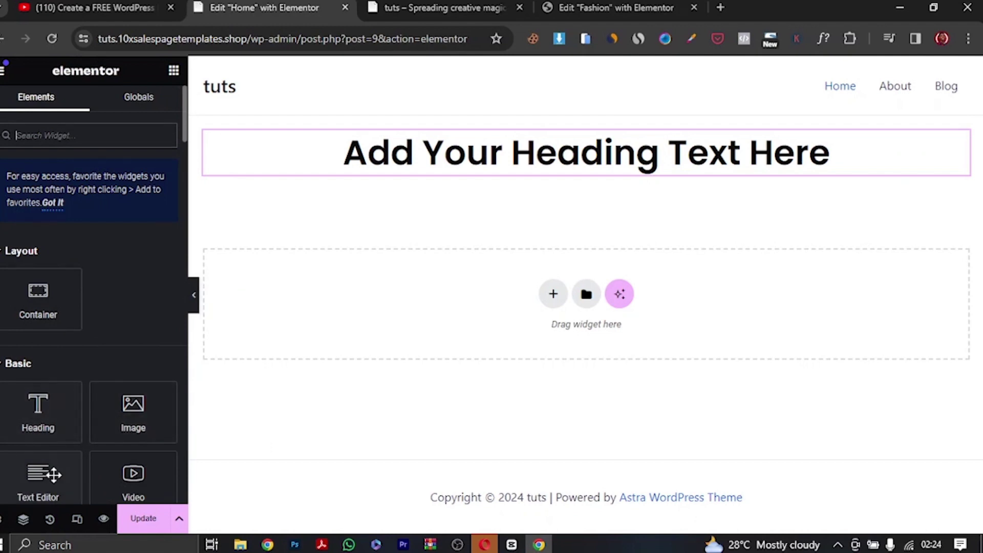
pyautogui.moveTo(48, 473); pyautogui.dragTo(447, 169)
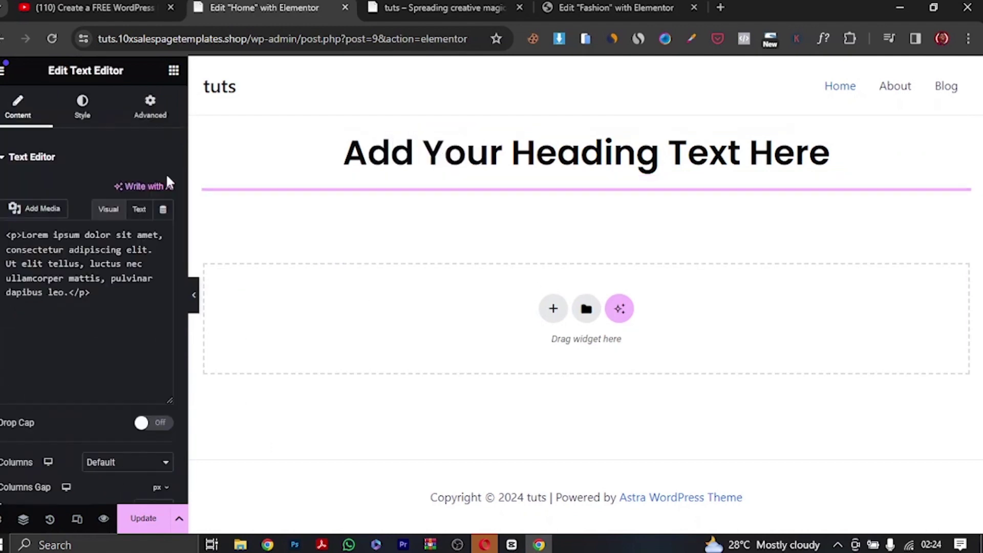
pyautogui.click(79, 110)
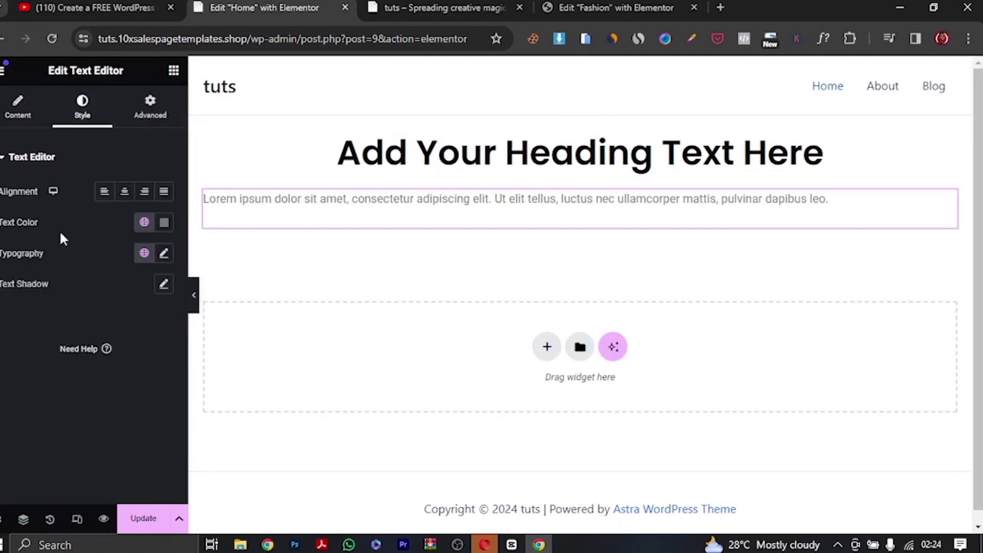
pyautogui.click(124, 192)
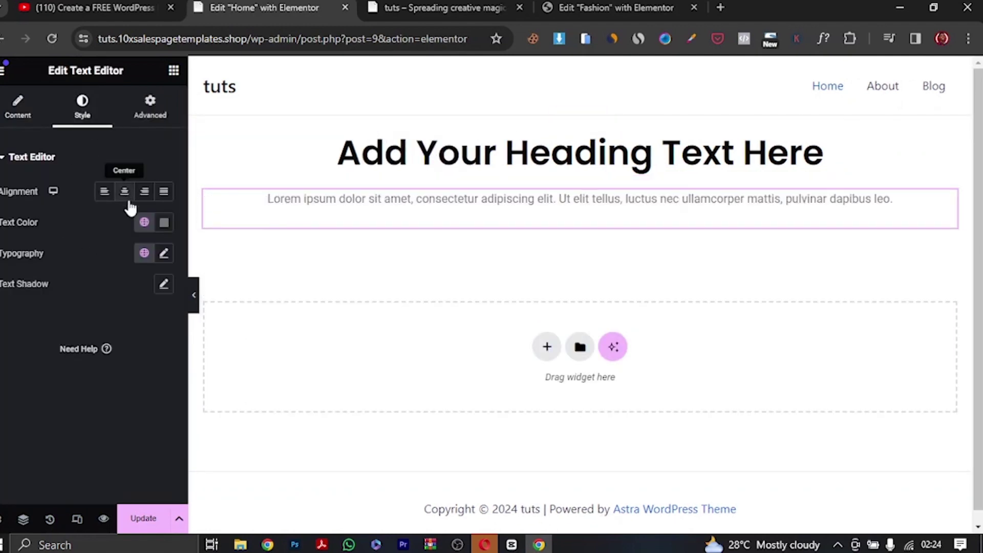
# Step: Review the typography options of the text block, from font family down to word spacing
pyautogui.click(164, 253)
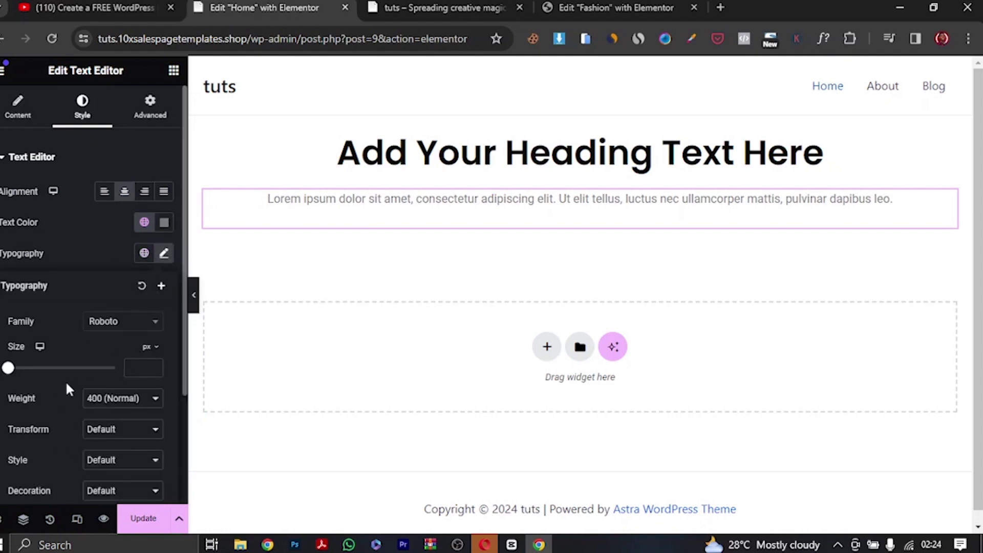
pyautogui.click(184, 392)
pyautogui.click(164, 254)
pyautogui.scroll(-3, 178, 432)
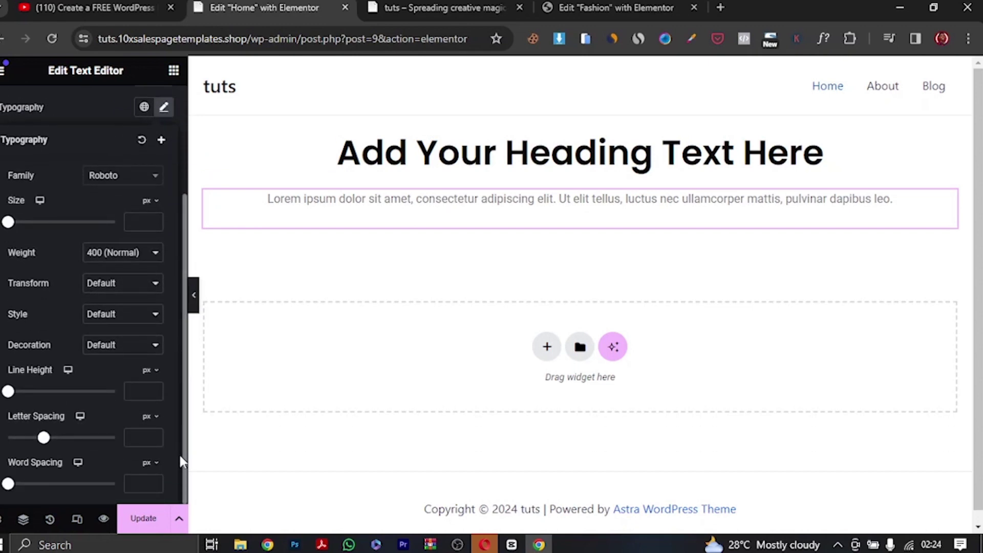
pyautogui.scroll(3, 180, 451)
pyautogui.click(164, 253)
# Step: Insert an Image widget below the centered text block
pyautogui.click(173, 71)
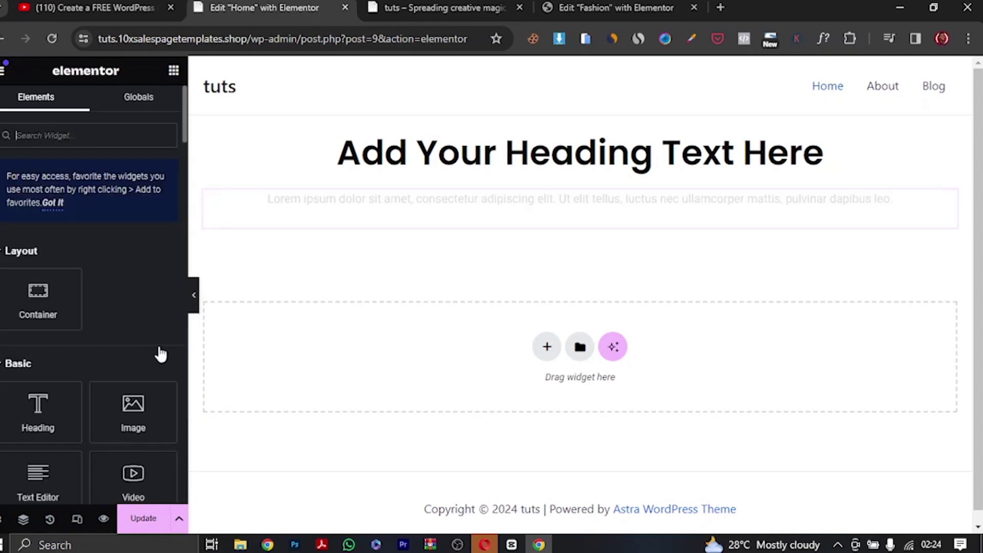
pyautogui.moveTo(133, 410); pyautogui.dragTo(483, 221)
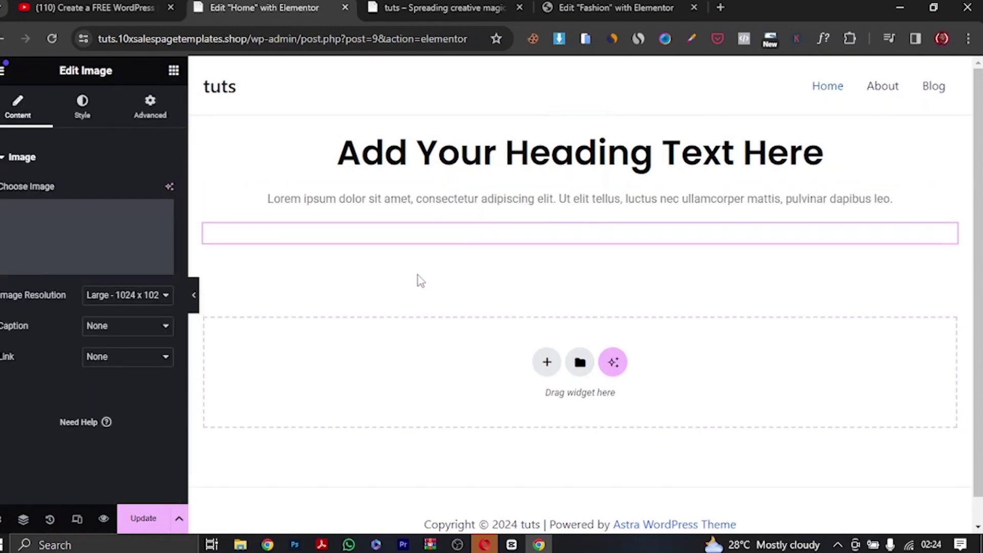
pyautogui.scroll(-7, 563, 256)
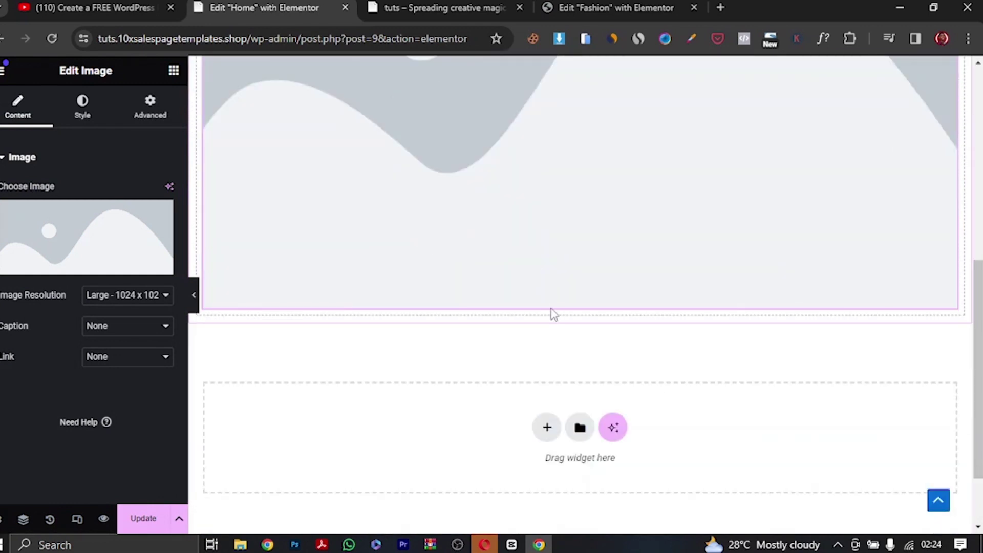
# Step: Insert a Button widget below the image placeholder and center it
pyautogui.click(173, 70)
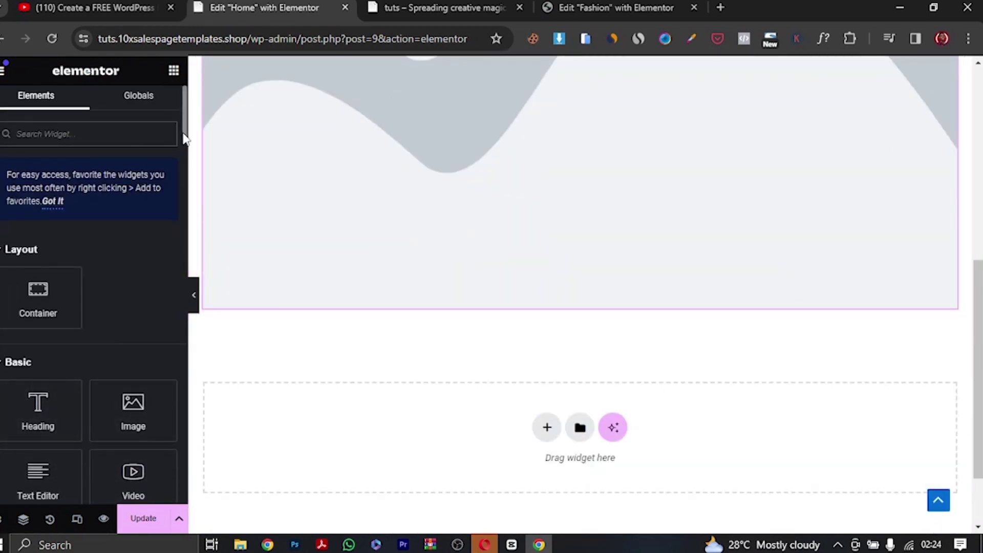
pyautogui.moveTo(183, 132); pyautogui.dragTo(185, 157)
pyautogui.moveTo(37, 334); pyautogui.dragTo(292, 327)
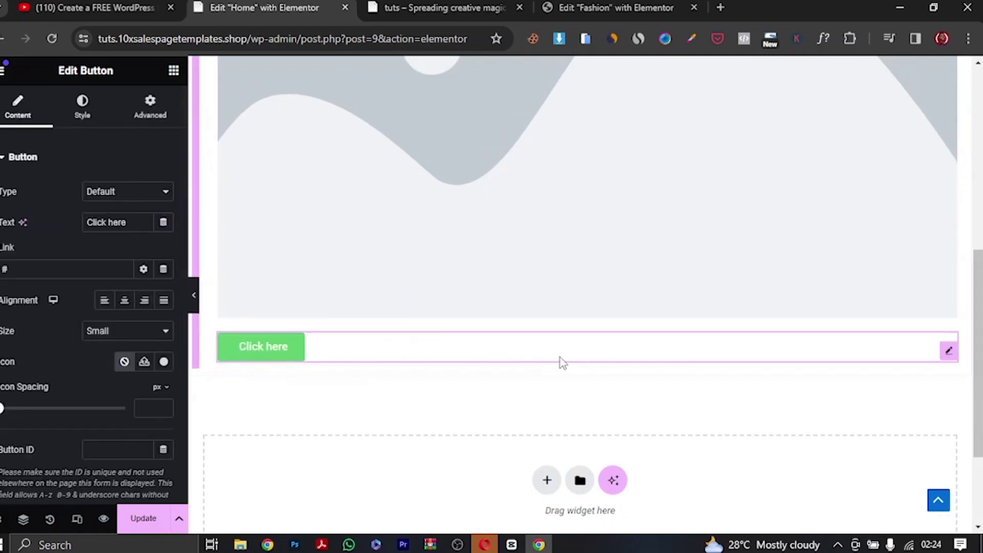
pyautogui.click(125, 300)
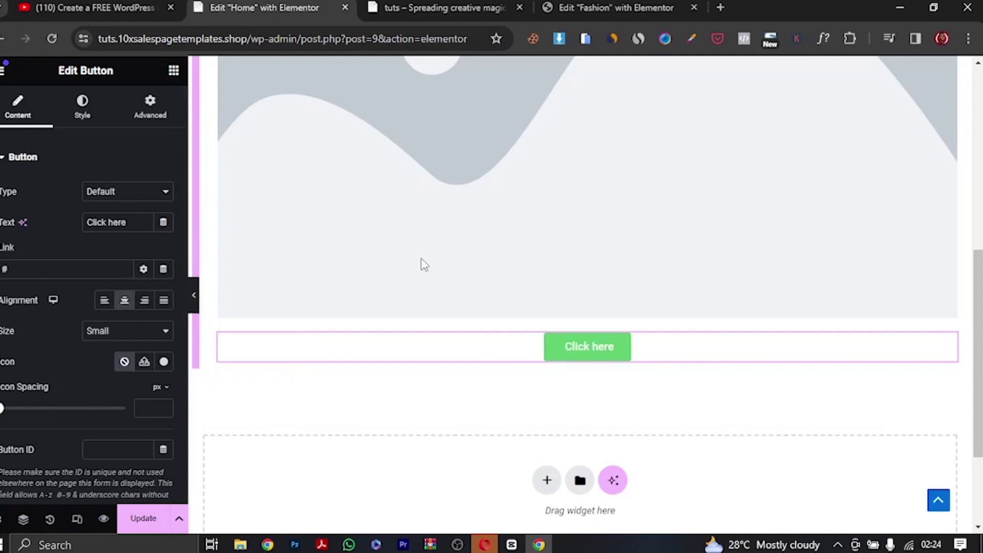
# Step: Set the button's typography size to about 21 px
pyautogui.click(82, 105)
pyautogui.click(165, 194)
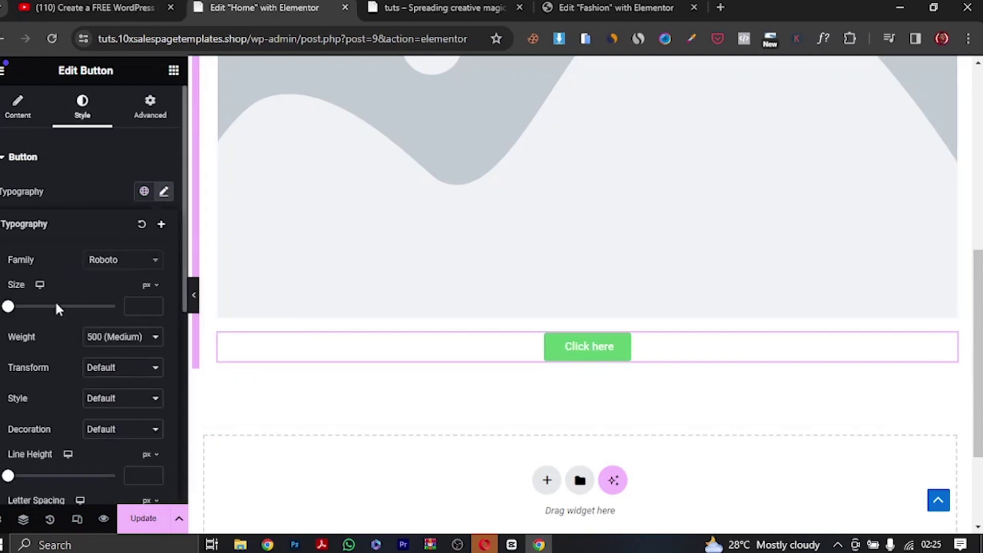
pyautogui.moveTo(8, 307); pyautogui.dragTo(23, 310)
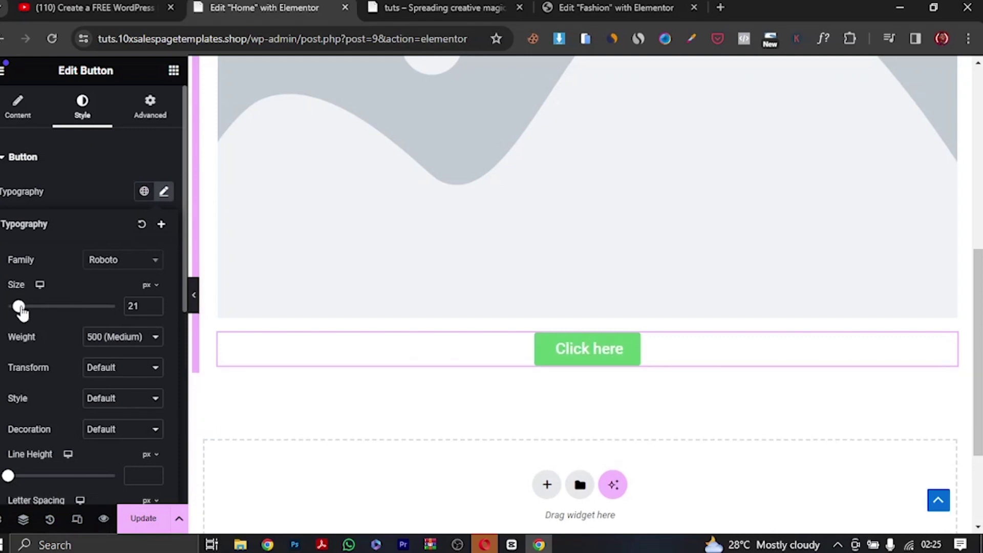
# Step: Change the button's text to "Anything you want" and save the Home page update
pyautogui.click(19, 108)
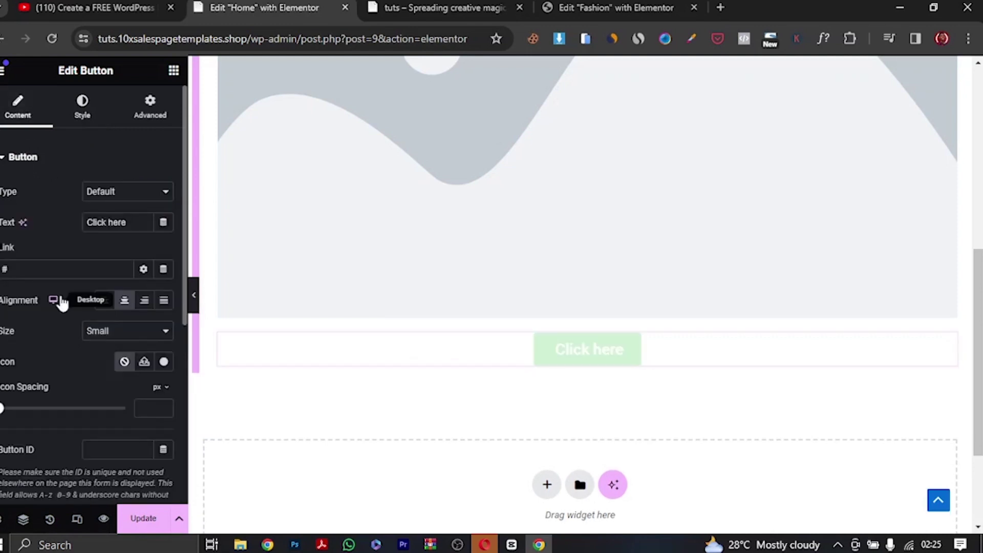
pyautogui.doubleClick(16, 272)
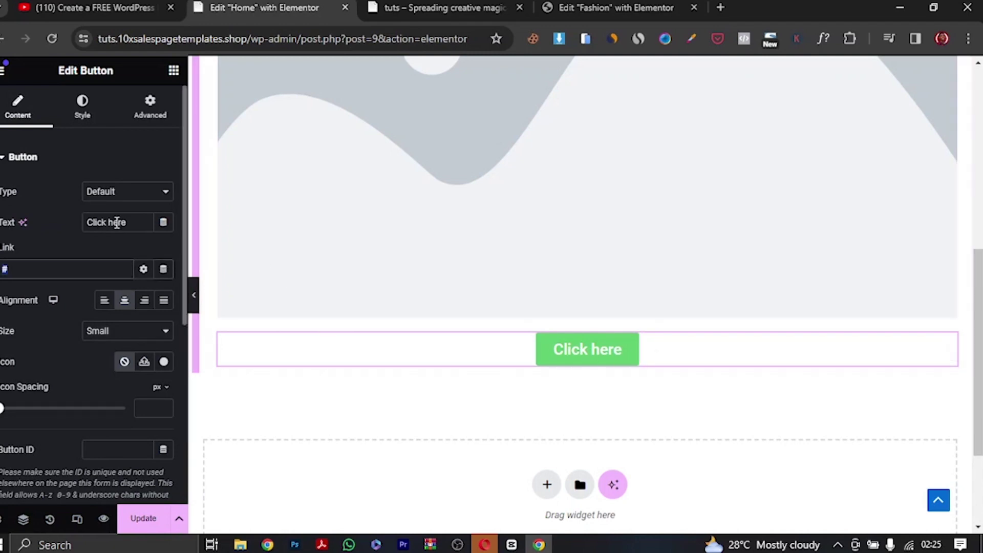
pyautogui.moveTo(129, 222); pyautogui.dragTo(47, 232)
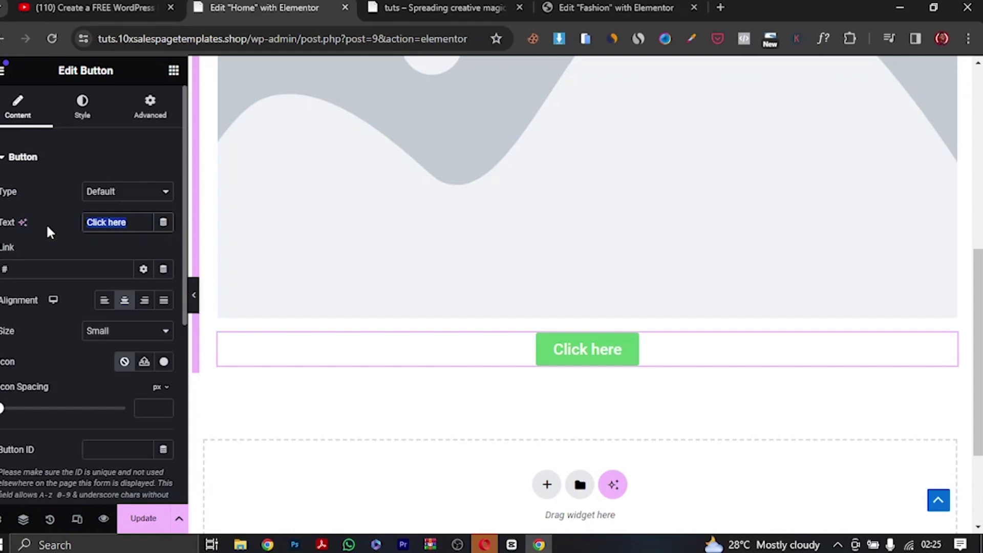
pyautogui.write('A')
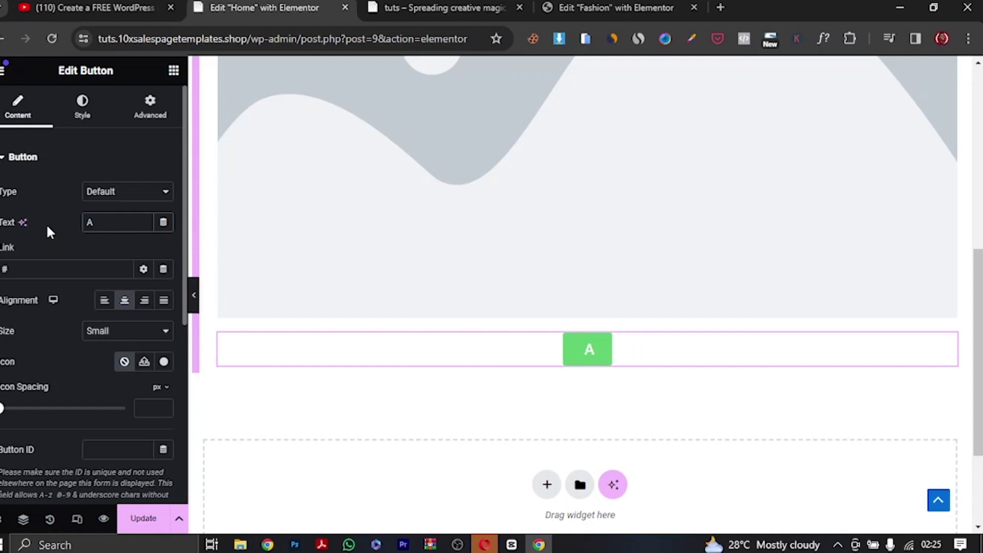
pyautogui.write('nythinh')
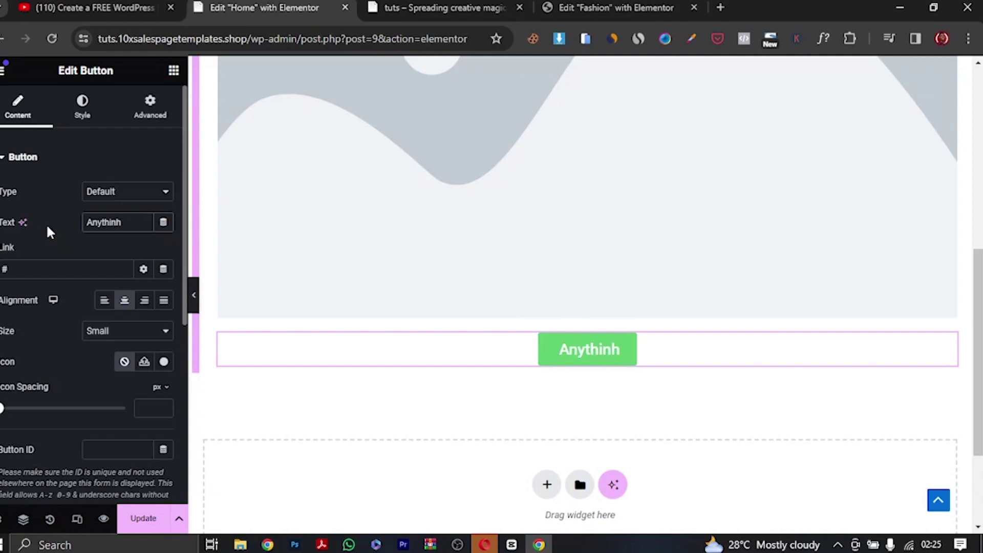
pyautogui.press('BackSpace')
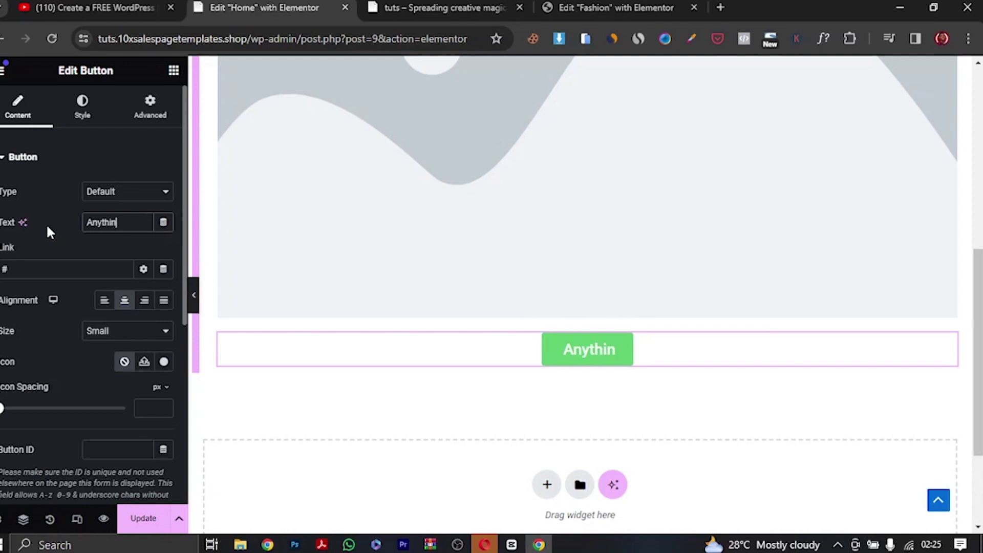
pyautogui.write('g you')
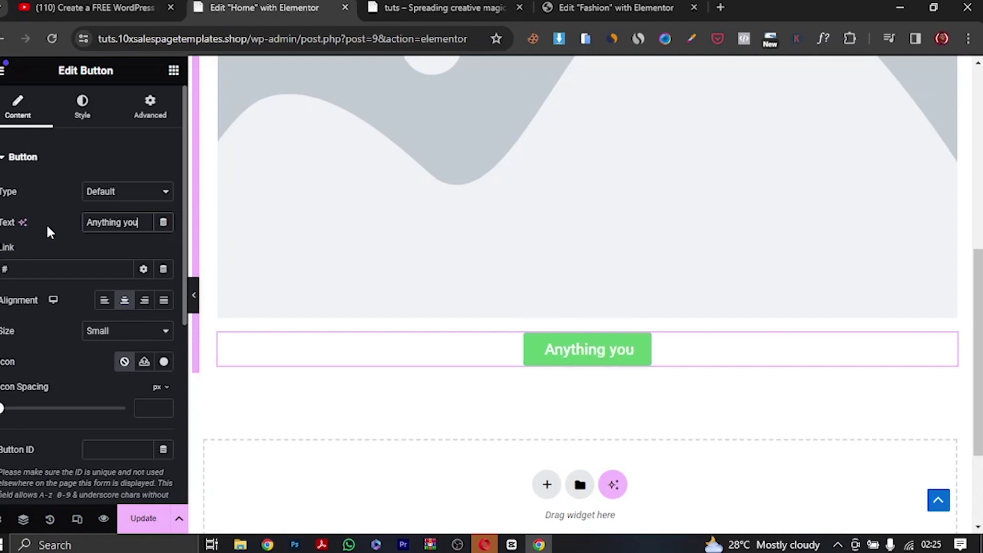
pyautogui.write(' want')
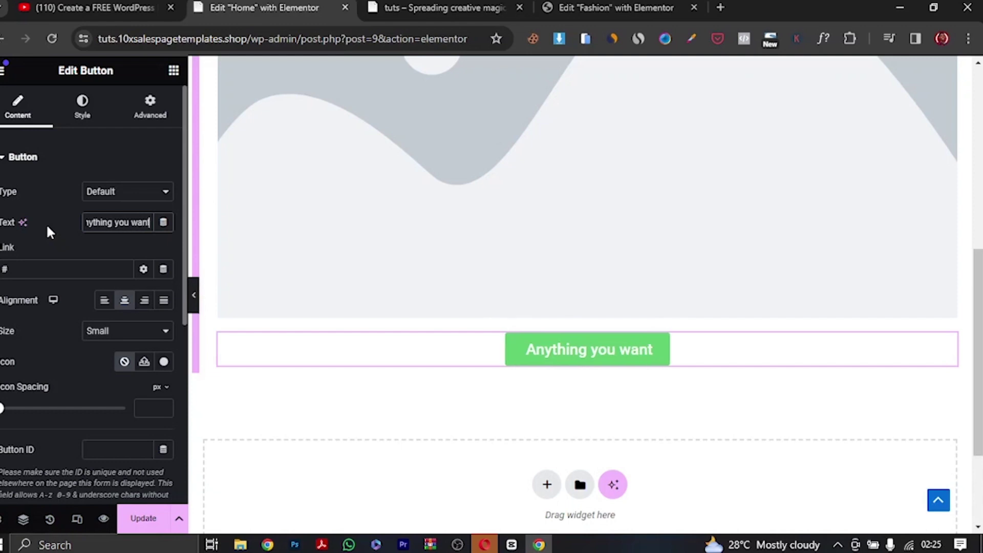
pyautogui.scroll(8, 492, 275)
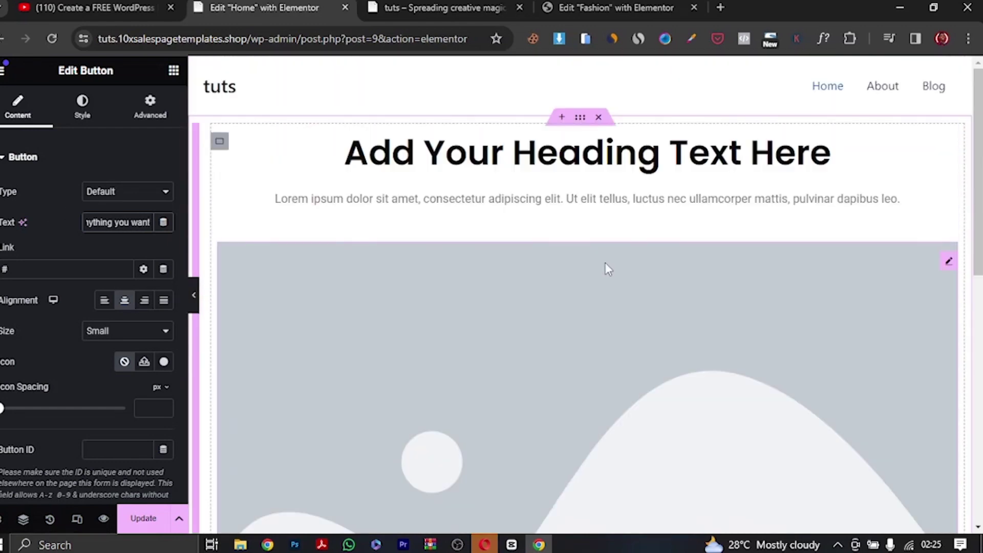
pyautogui.click(142, 519)
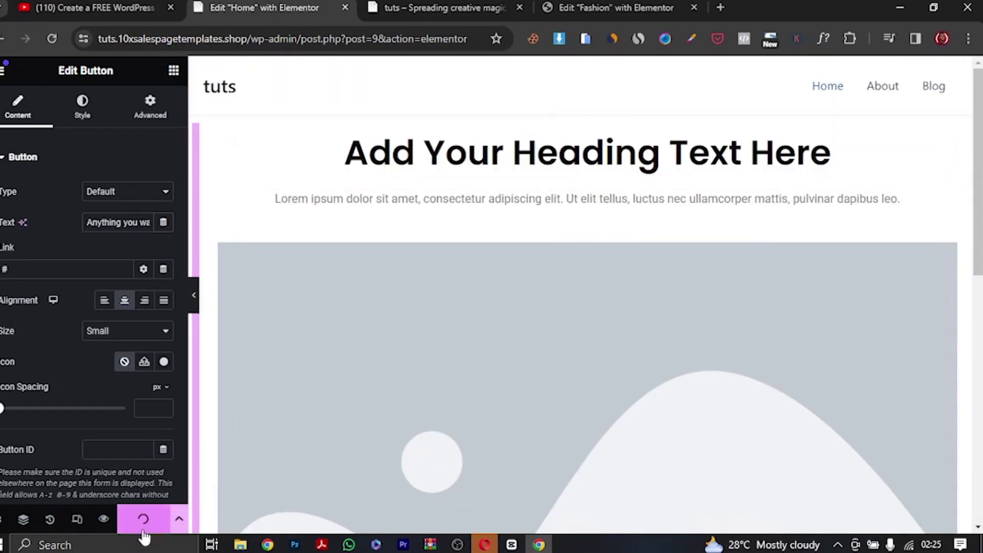
# Step: Reload the live site, compare the published Home page with the Elementor design from header to footer, and return to the editor
pyautogui.hotkey('ctrl', 'Tab')
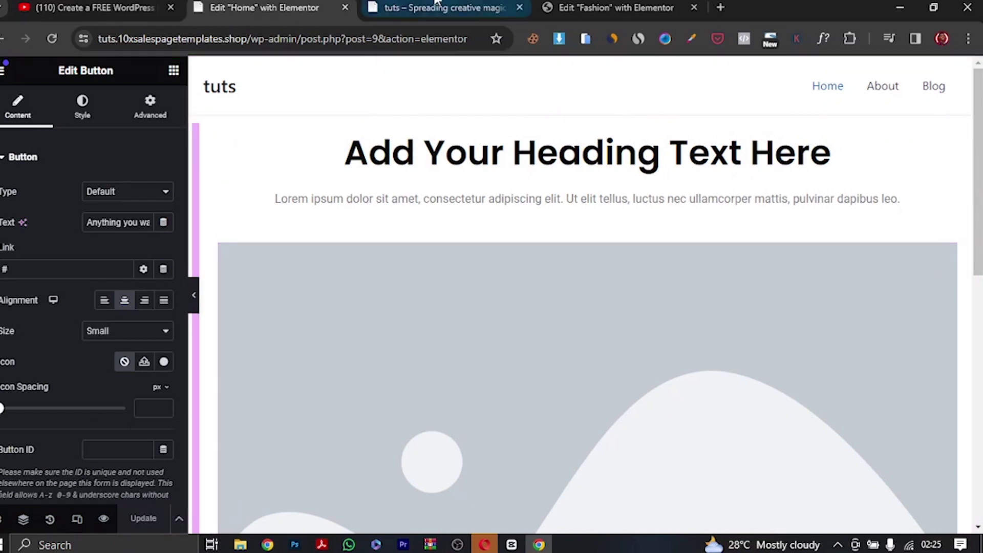
pyautogui.click(49, 39)
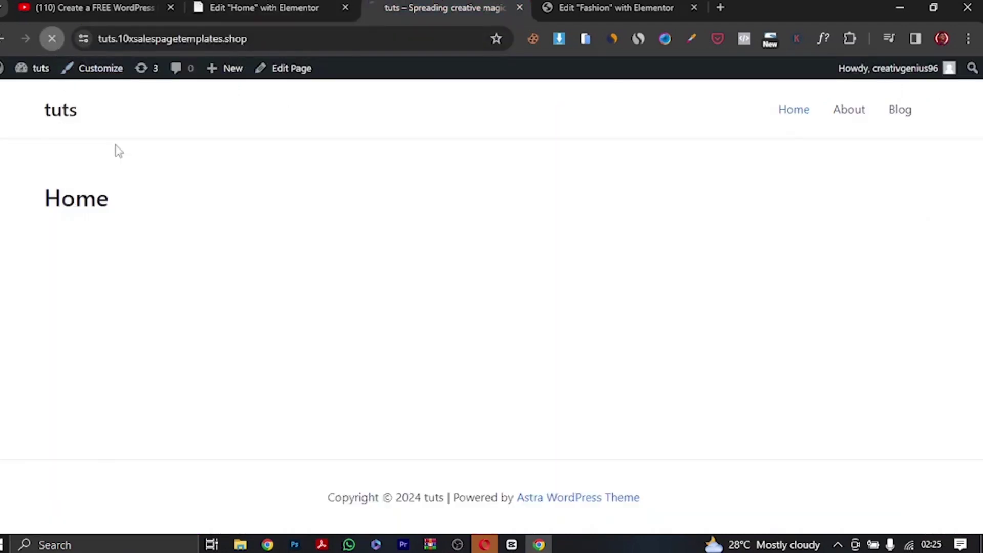
pyautogui.scroll(-8, 436, 243)
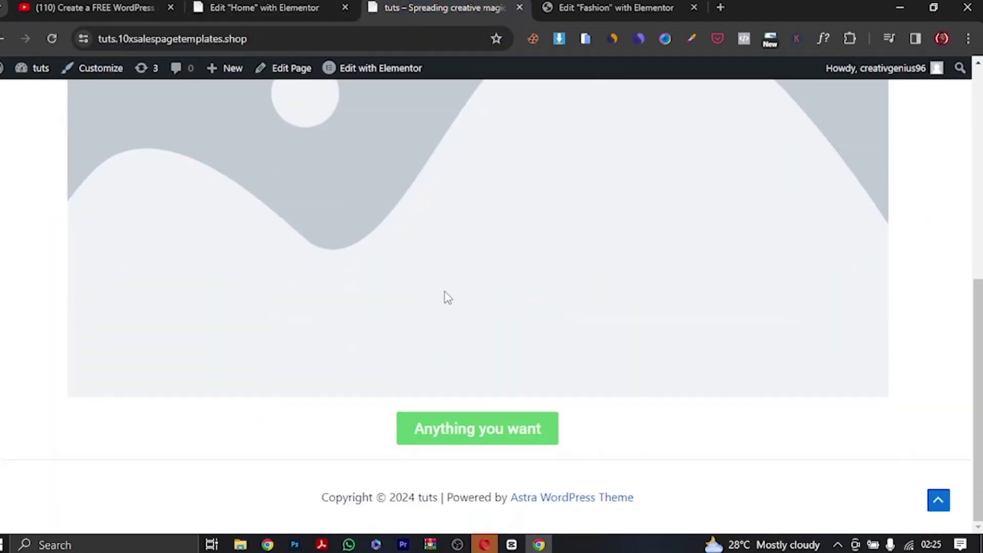
pyautogui.scroll(8, 446, 294)
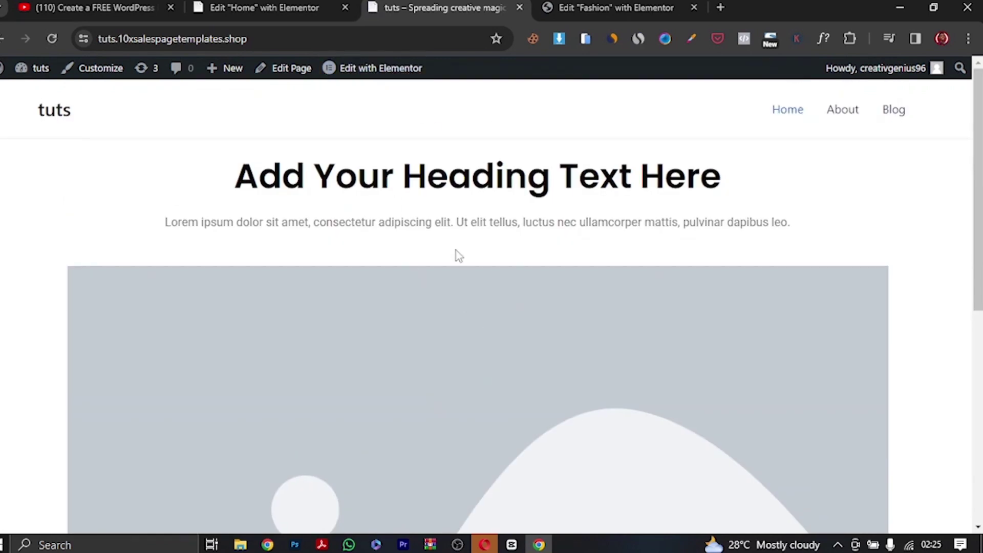
pyautogui.click(264, 7)
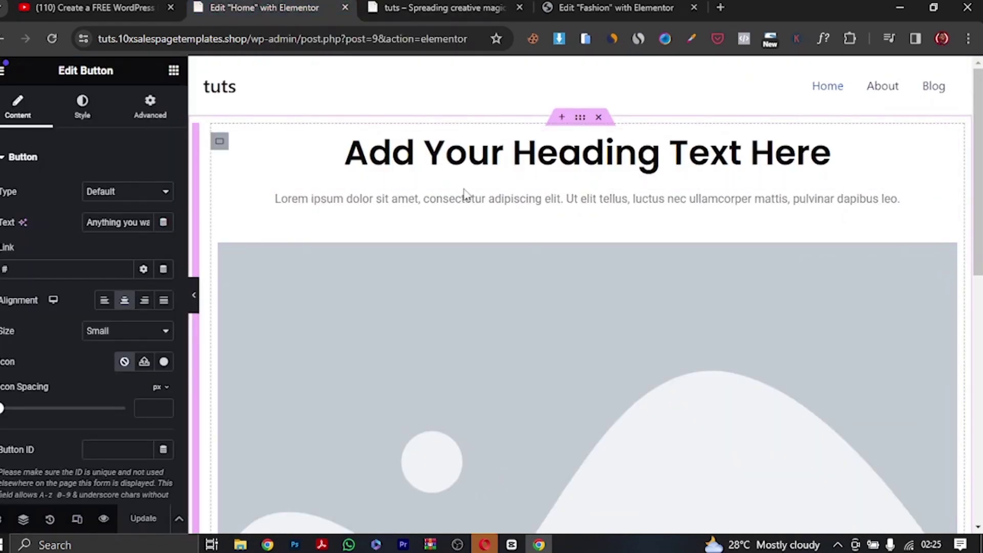
pyautogui.click(436, 5)
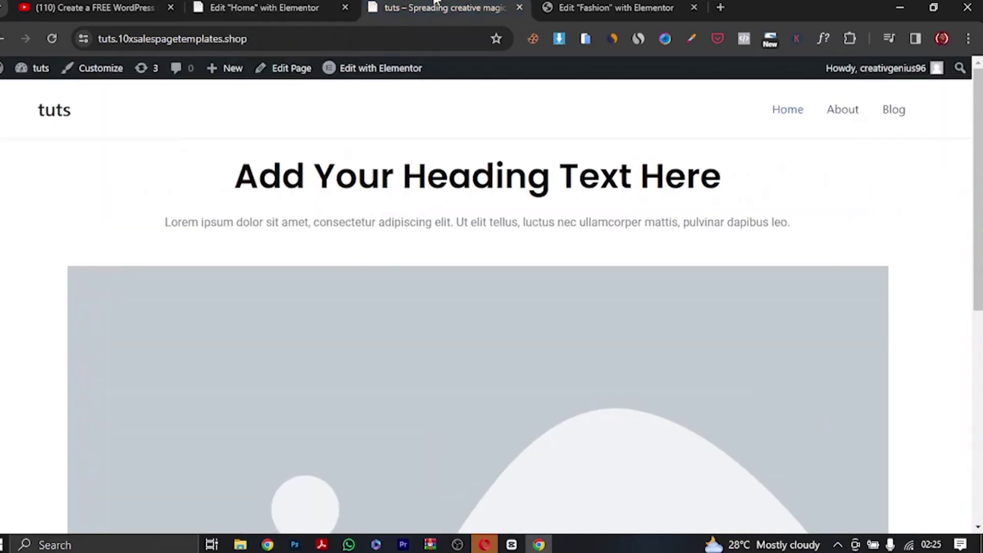
pyautogui.scroll(-10, 486, 312)
pyautogui.scroll(10, 503, 362)
pyautogui.click(264, 7)
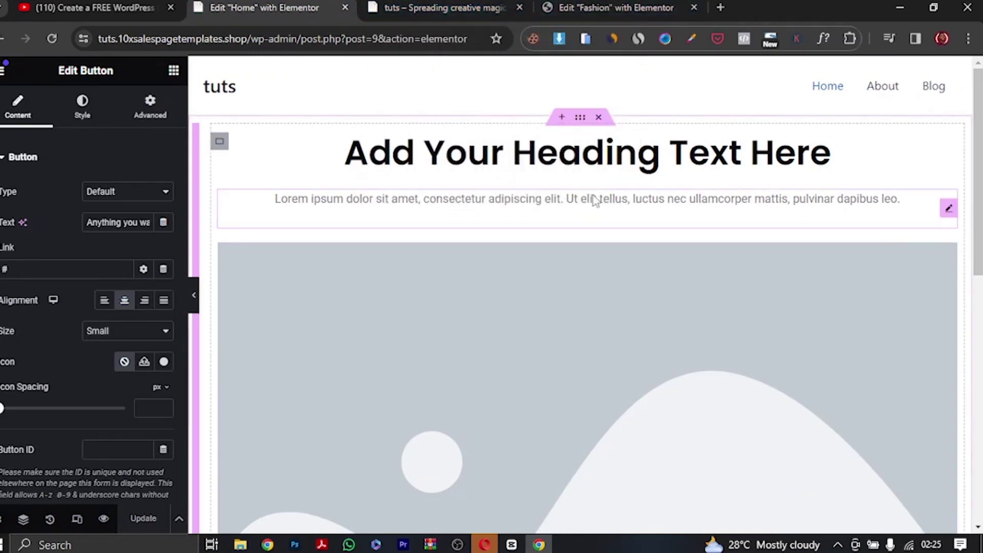
# Step: Delete the container holding the Home page's content, save the update, and check the reloaded live site before returning to the editor
pyautogui.click(599, 117)
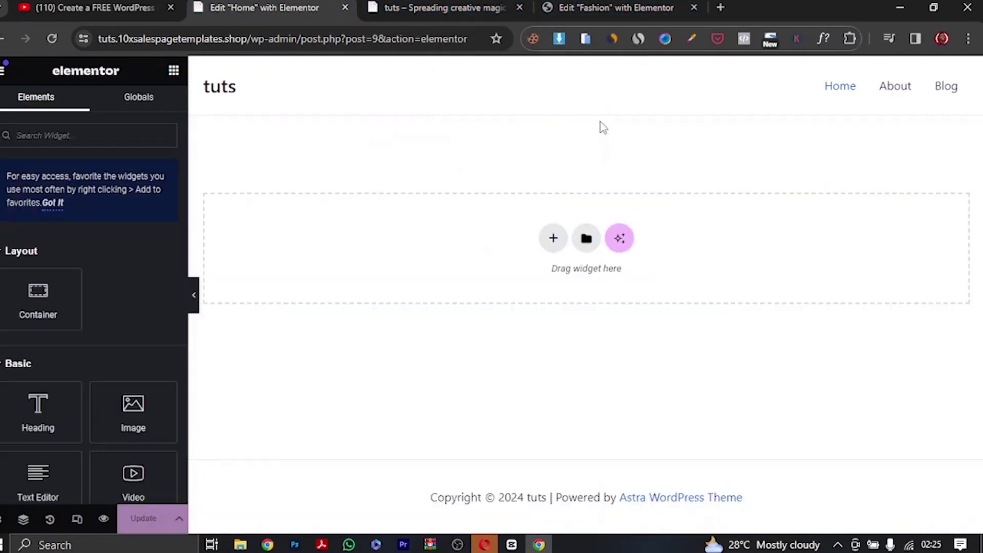
pyautogui.click(142, 518)
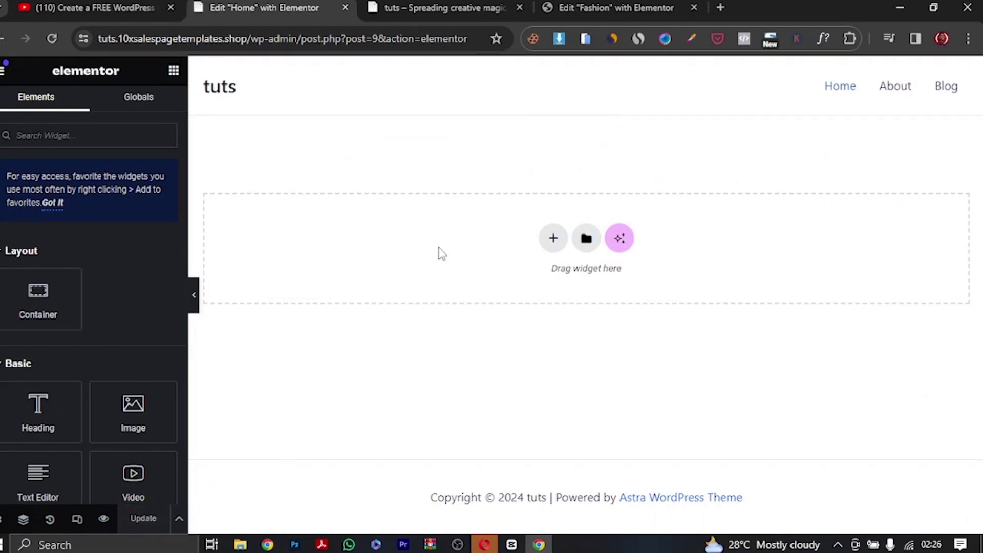
pyautogui.click(441, 7)
pyautogui.click(51, 38)
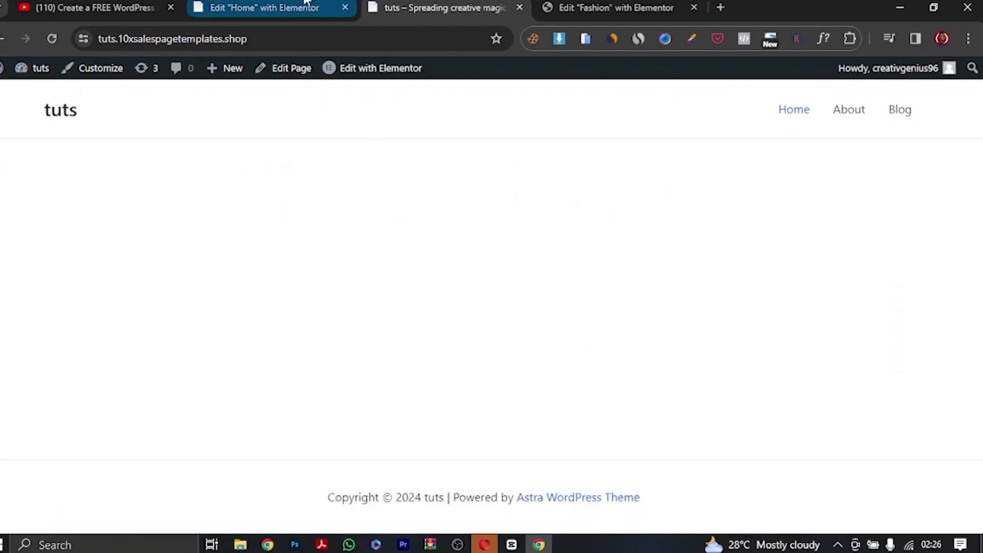
pyautogui.click(306, 2)
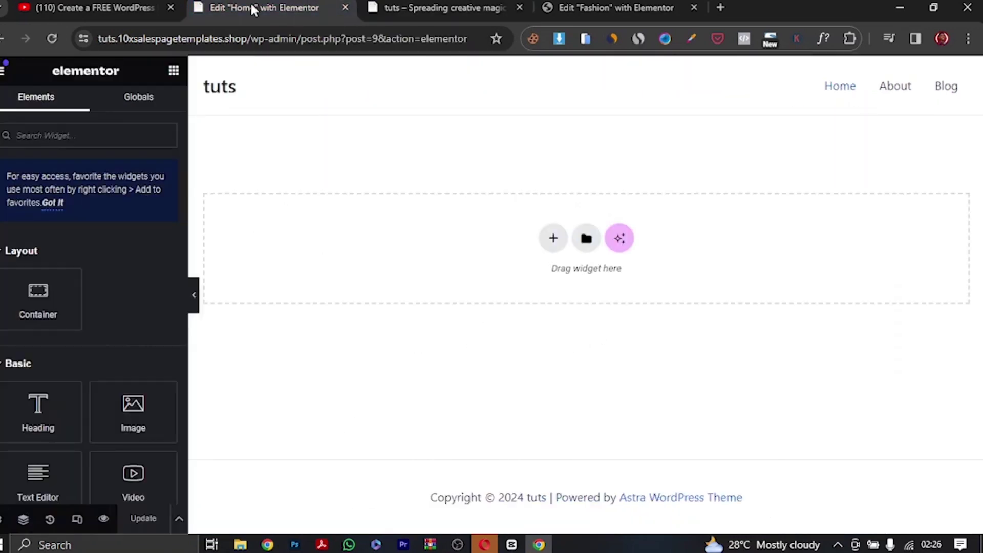
# Step: Exit the Elementor editor and open the list of all WordPress pages
pyautogui.click(3, 71)
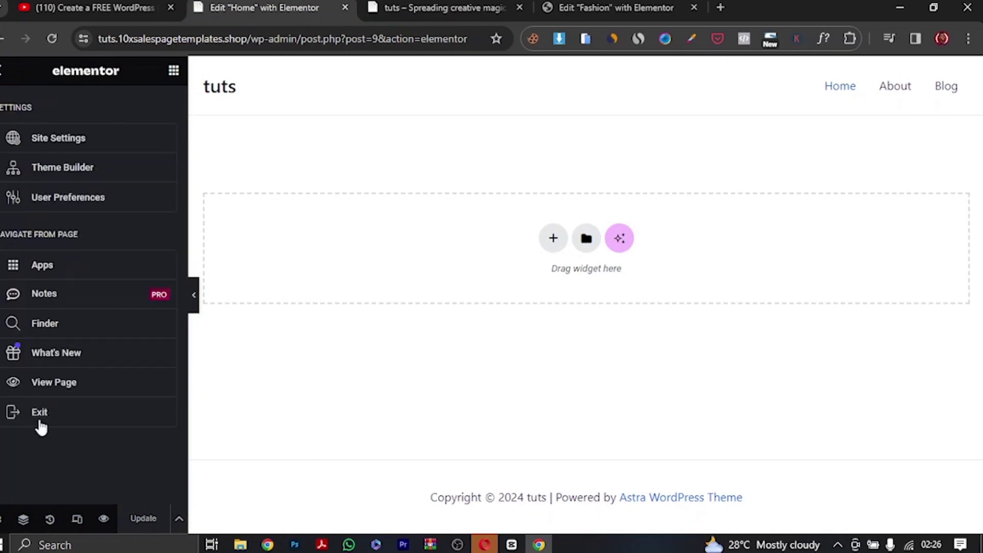
pyautogui.click(41, 425)
pyautogui.click(593, 350)
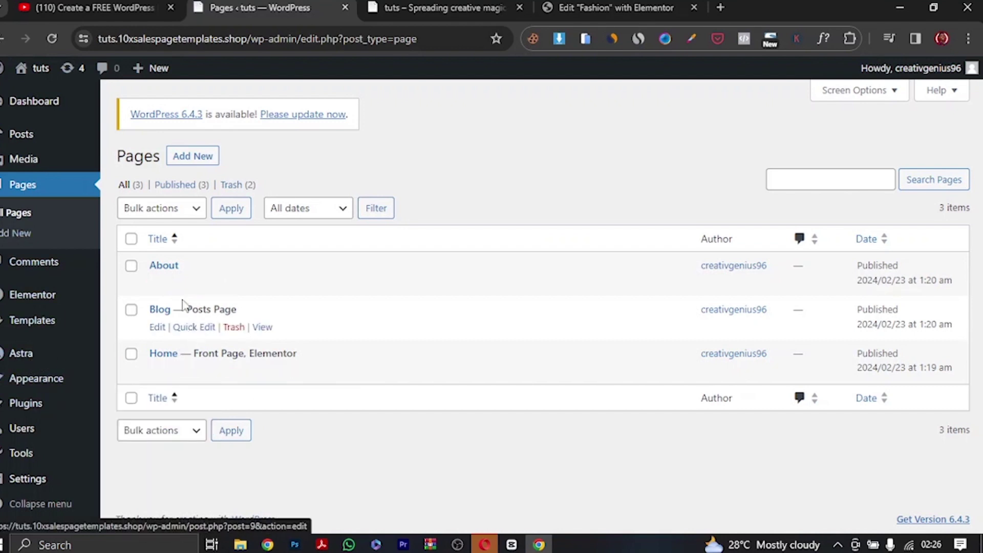
# Step: Move the About, Blog and Home pages to the Trash together and check the live site
pyautogui.click(131, 239)
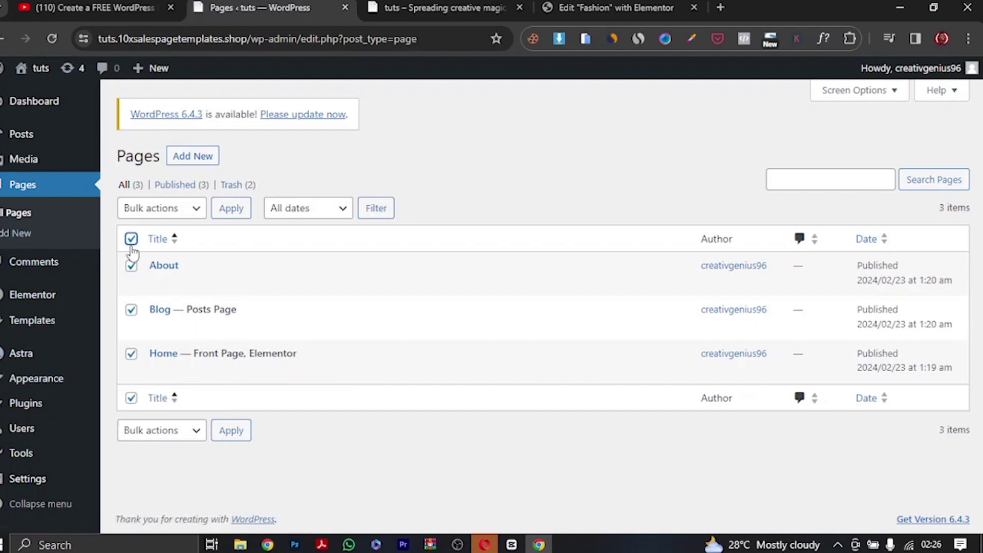
pyautogui.click(201, 210)
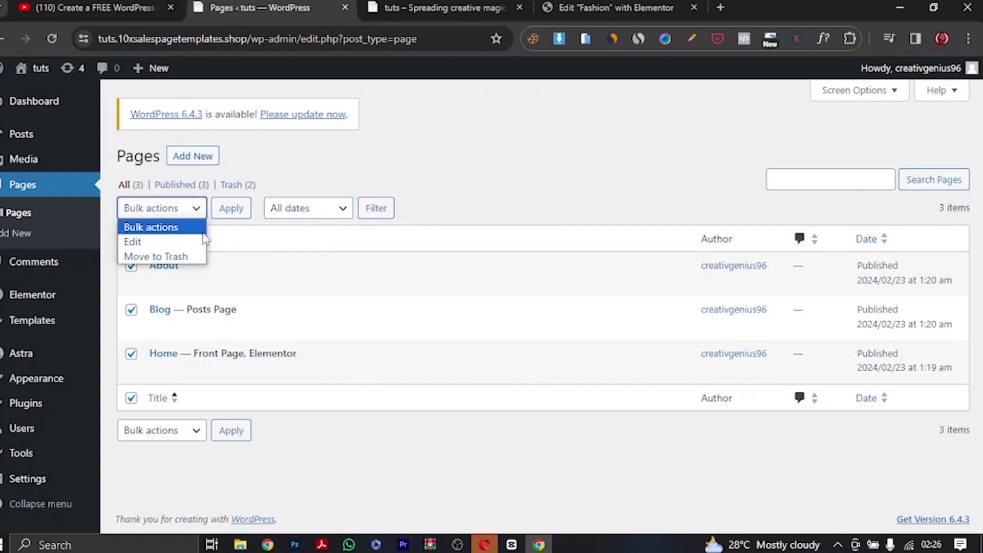
pyautogui.click(174, 258)
pyautogui.click(231, 209)
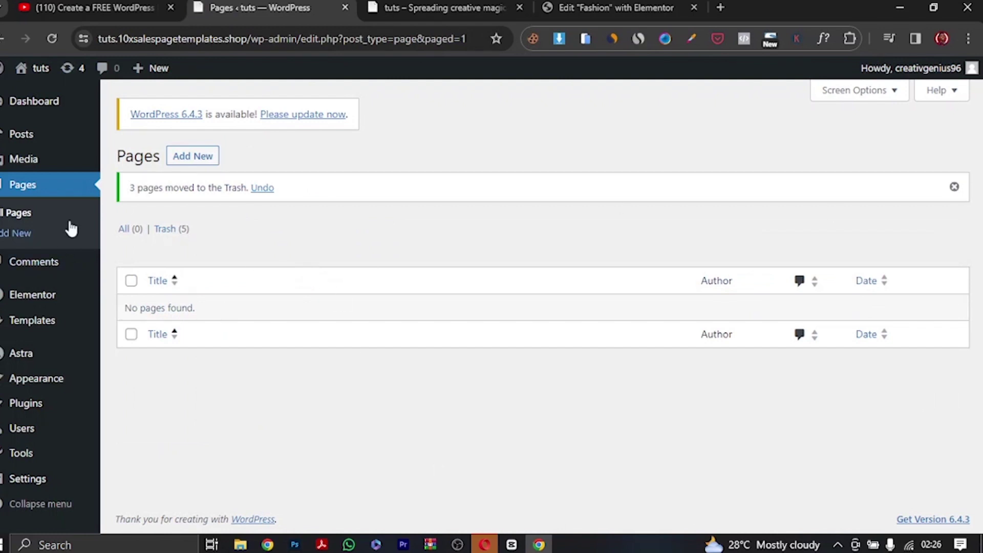
pyautogui.click(954, 187)
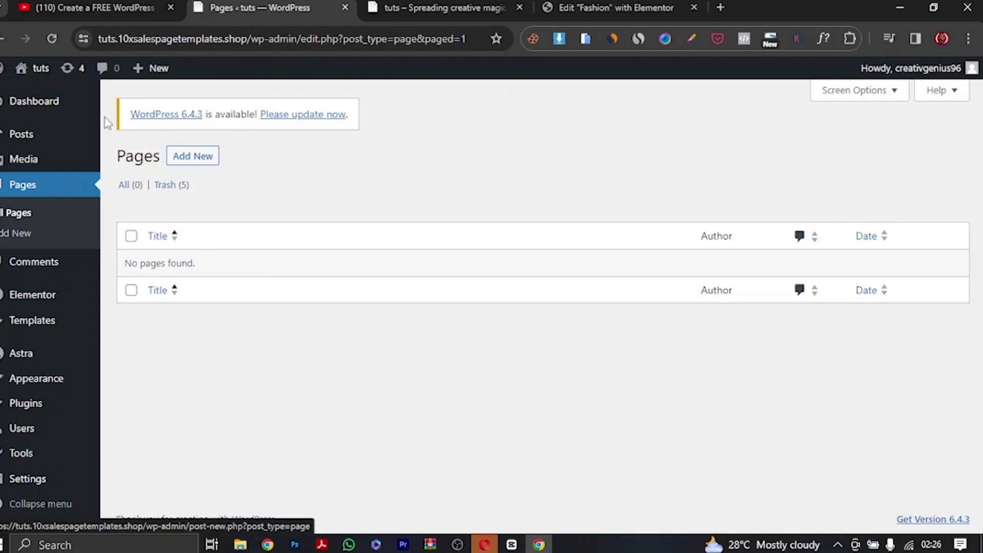
pyautogui.click(456, 4)
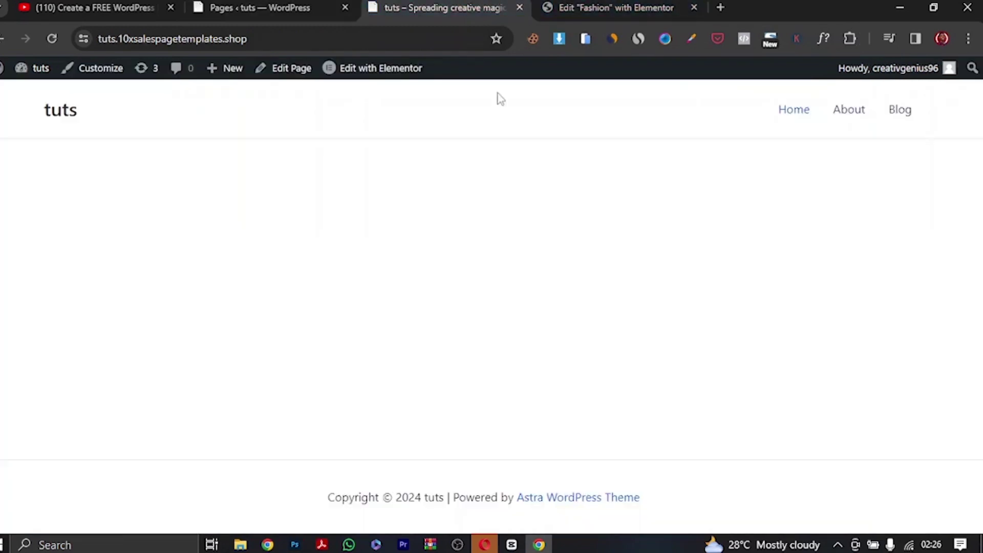
pyautogui.click(294, 5)
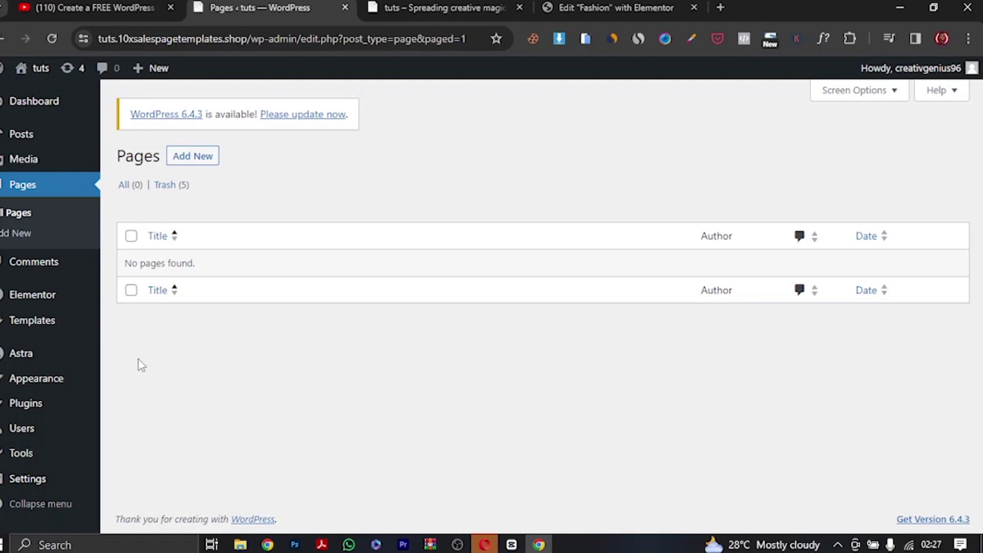
# Step: Search for "starter sites" among new plugins, and install and activate Starter Templates by Brainstorm Force
pyautogui.moveTo(26, 404)
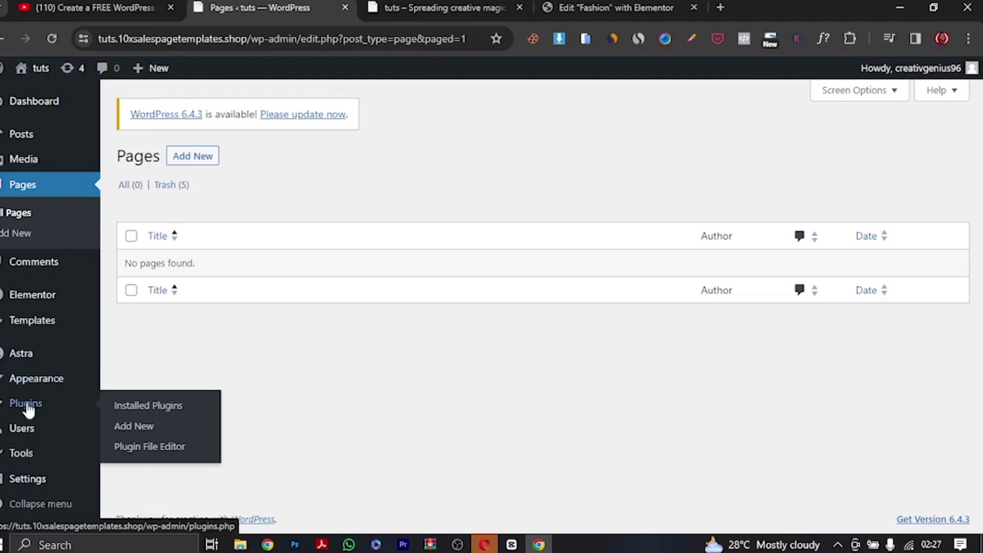
pyautogui.click(134, 408)
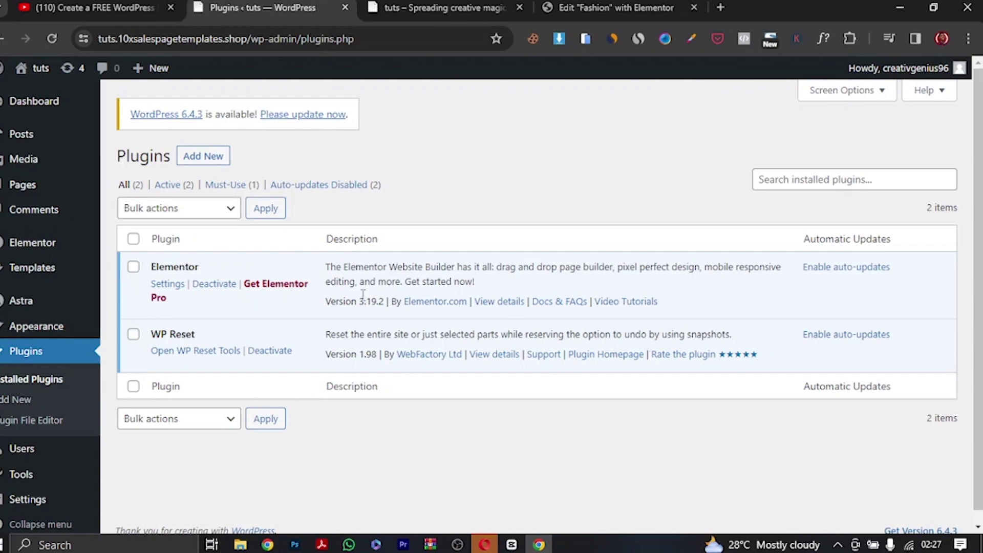
pyautogui.click(203, 155)
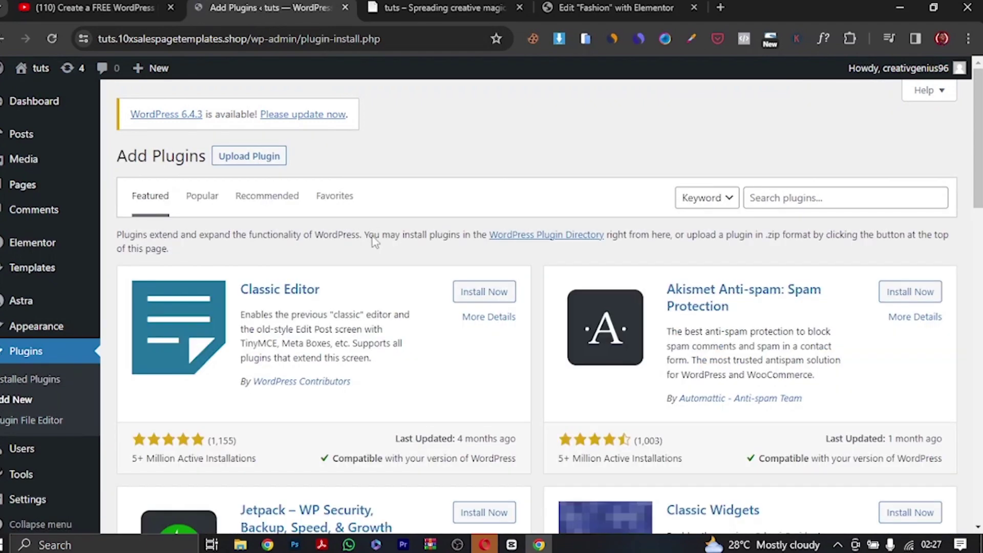
pyautogui.click(773, 195)
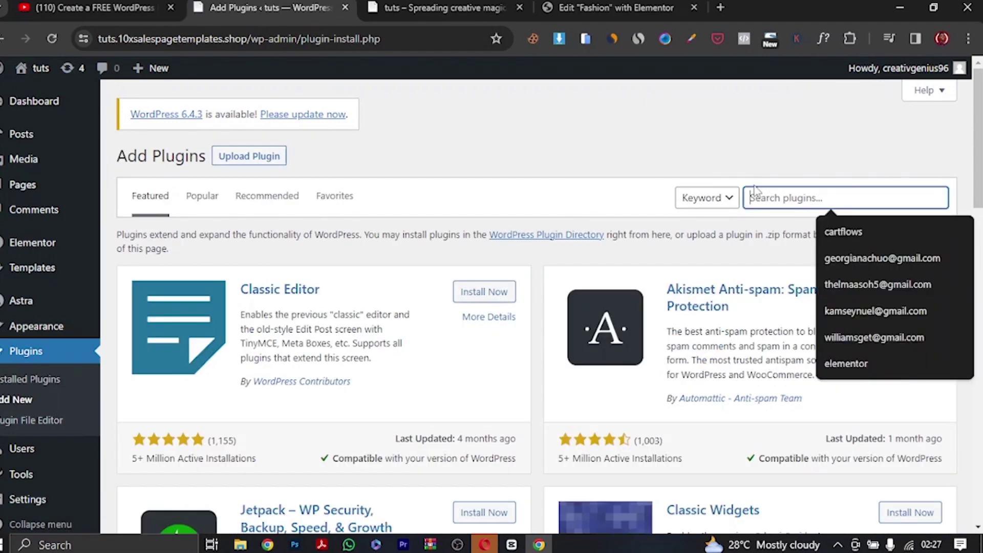
pyautogui.write('star')
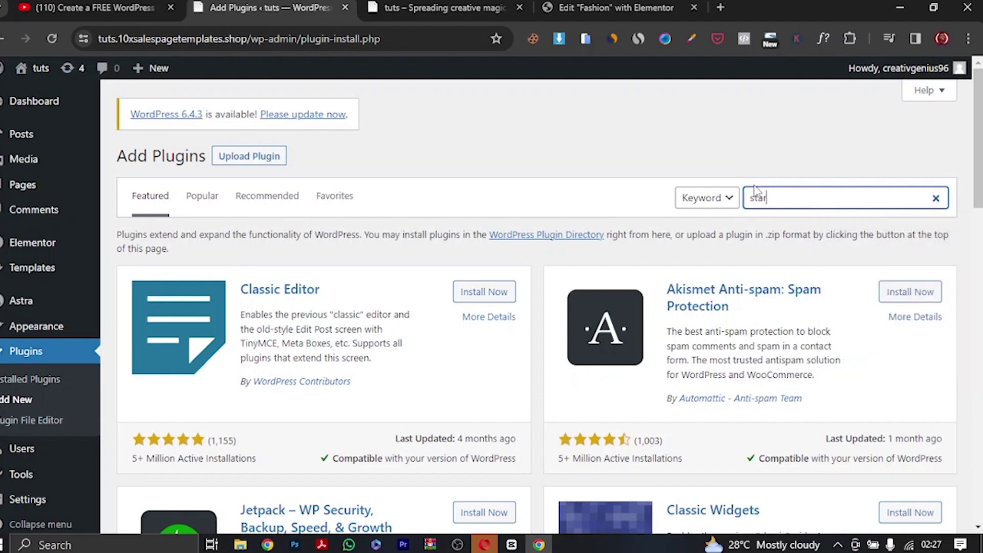
pyautogui.write('ter sites')
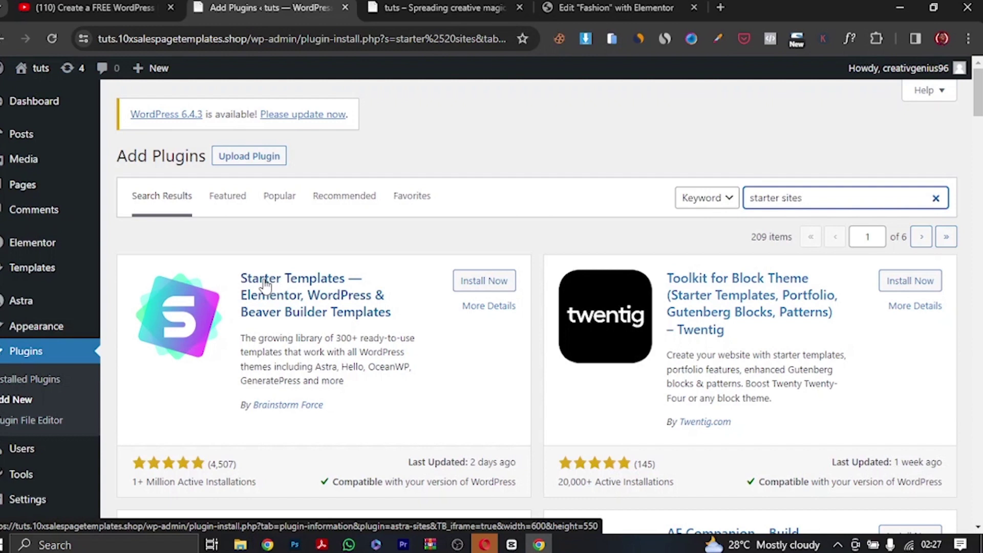
pyautogui.click(479, 284)
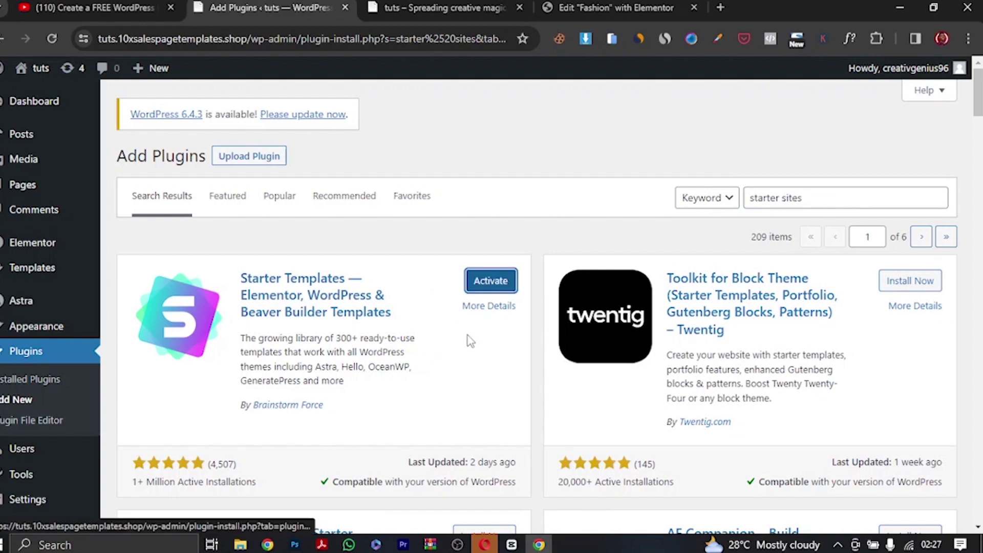
pyautogui.click(492, 282)
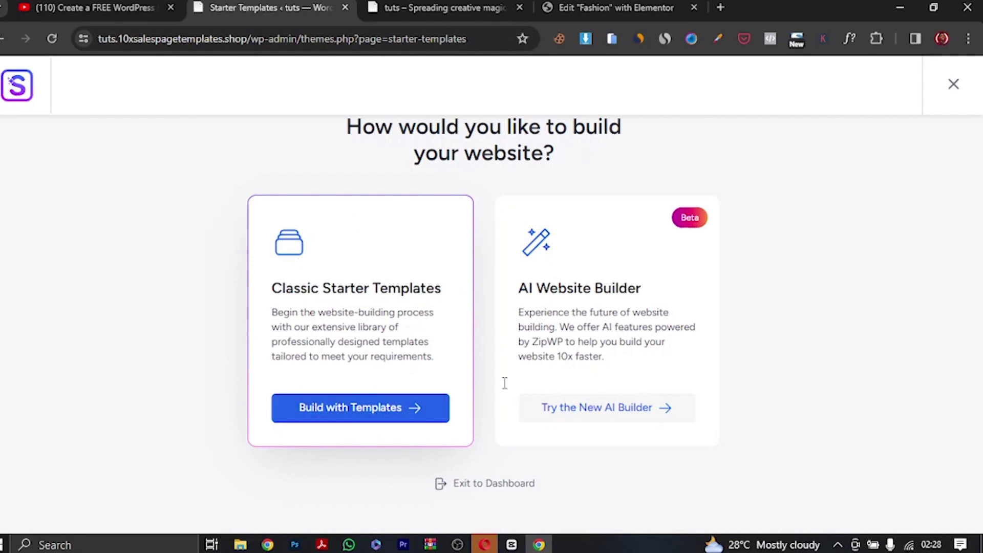
# Step: Choose to build with Classic Starter Templates and select Elementor as the page builder
pyautogui.click(386, 419)
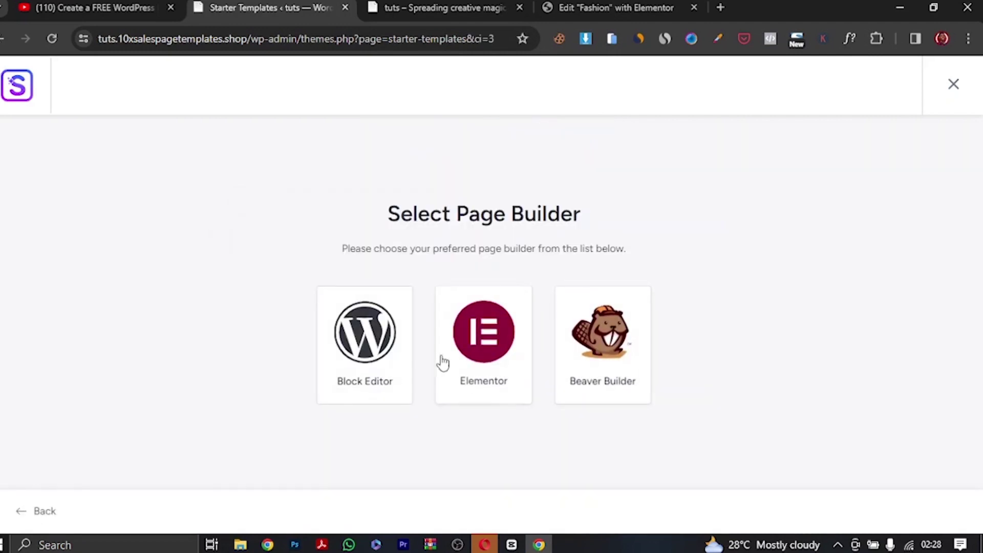
pyautogui.click(515, 405)
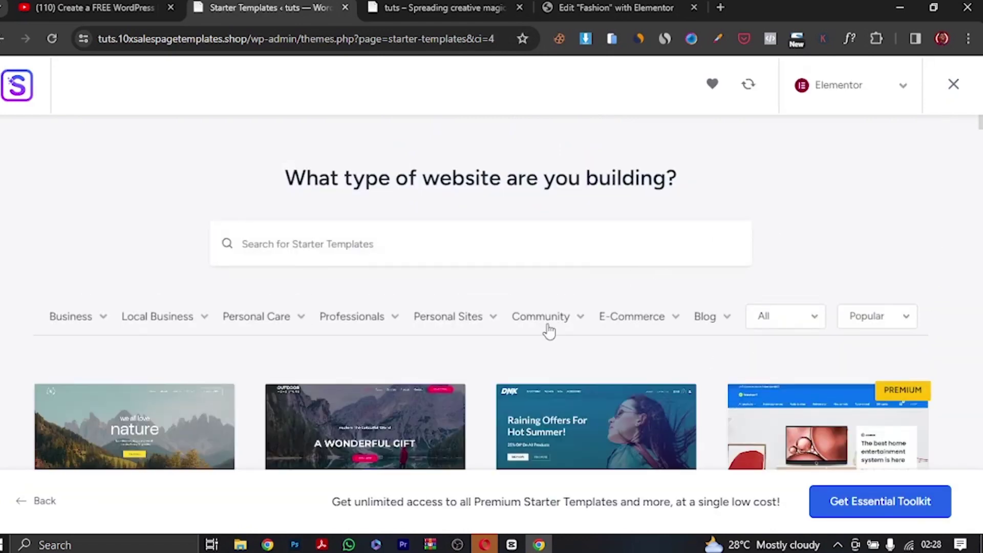
# Step: Browse the Elementor starter template categories and designs, comparing the free and premium templates
pyautogui.scroll(-5, 395, 333)
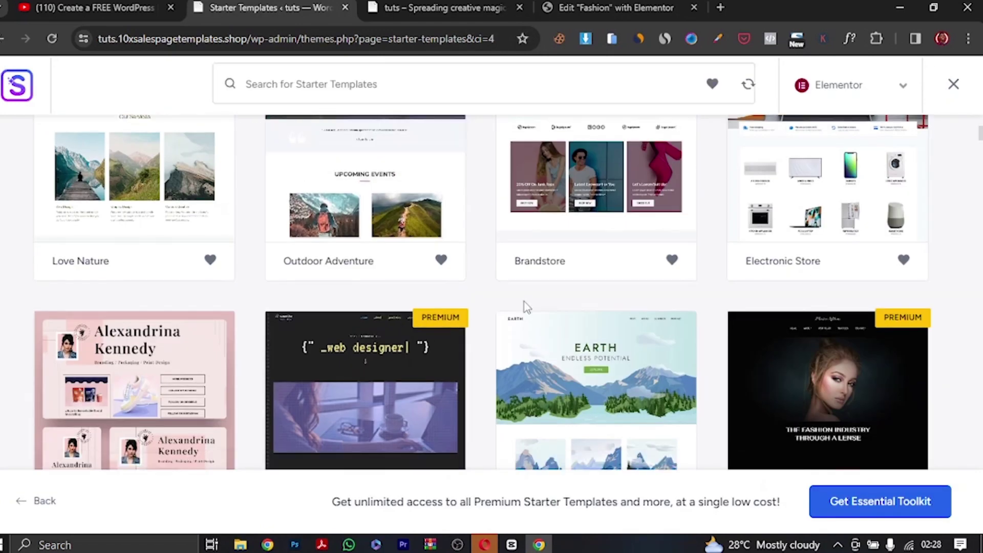
pyautogui.scroll(3, 978, 156)
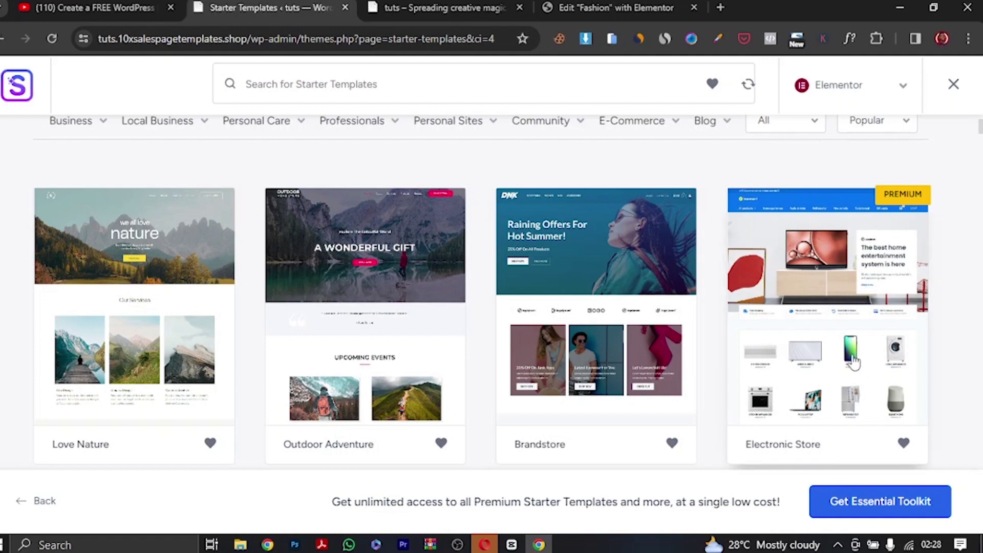
pyautogui.moveTo(73, 125)
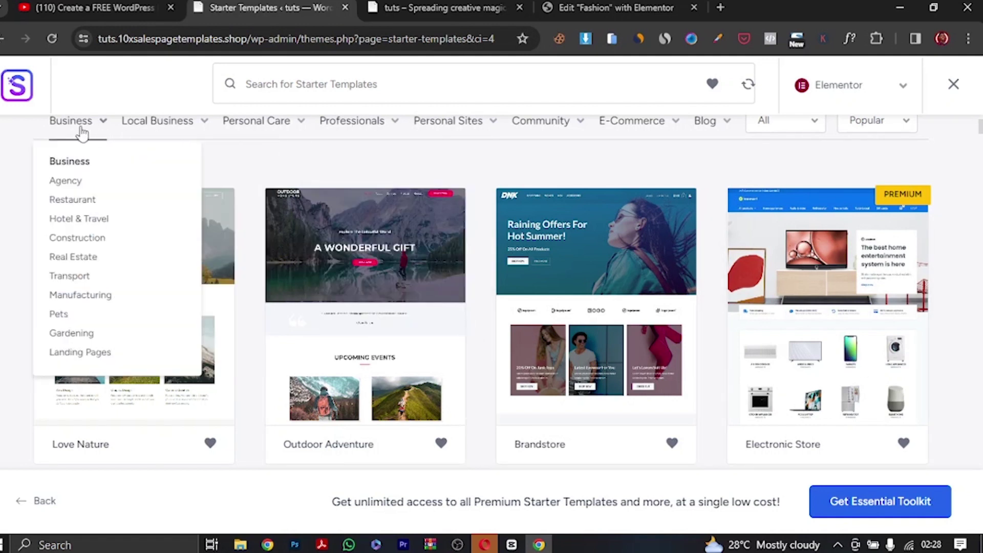
pyautogui.moveTo(366, 134)
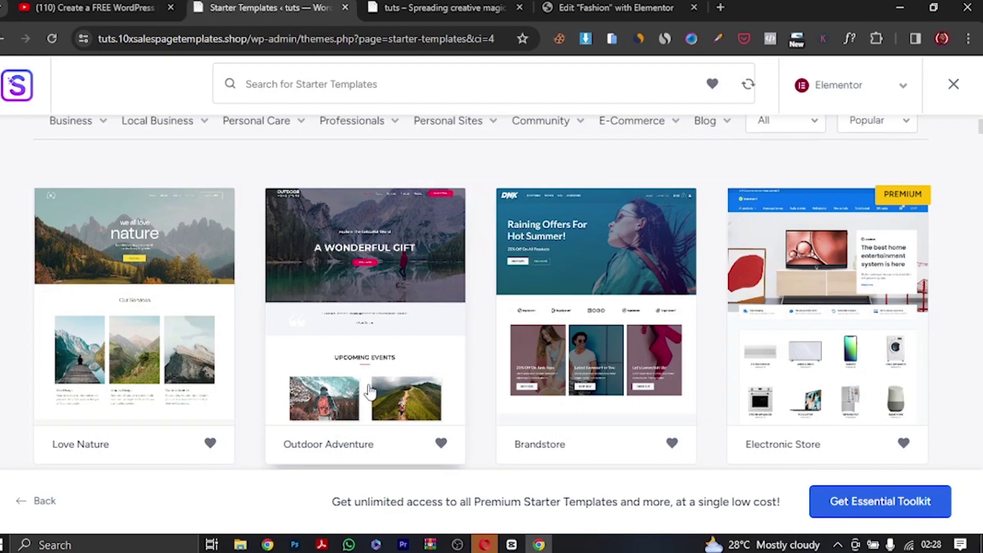
pyautogui.scroll(-7, 384, 402)
pyautogui.scroll(10, 402, 358)
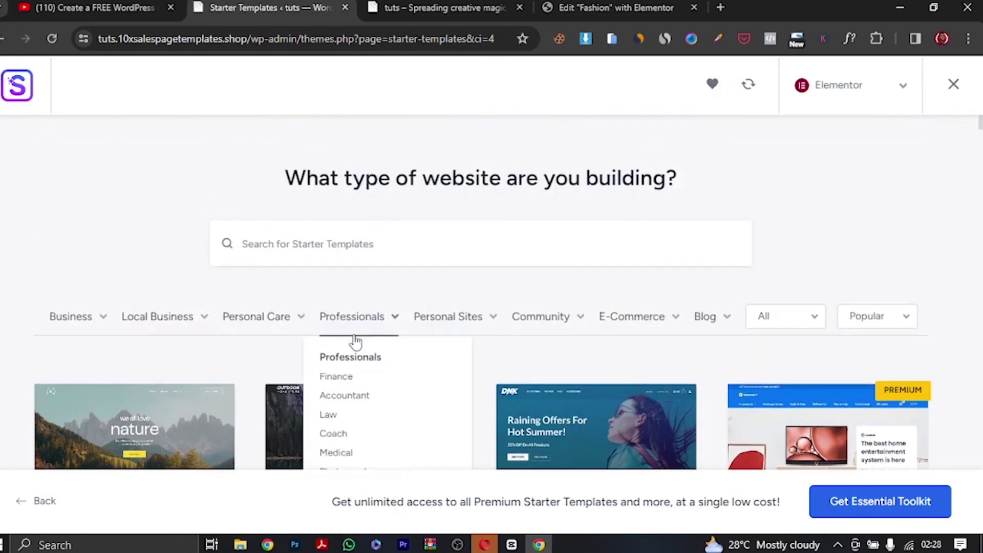
pyautogui.scroll(-5, 483, 292)
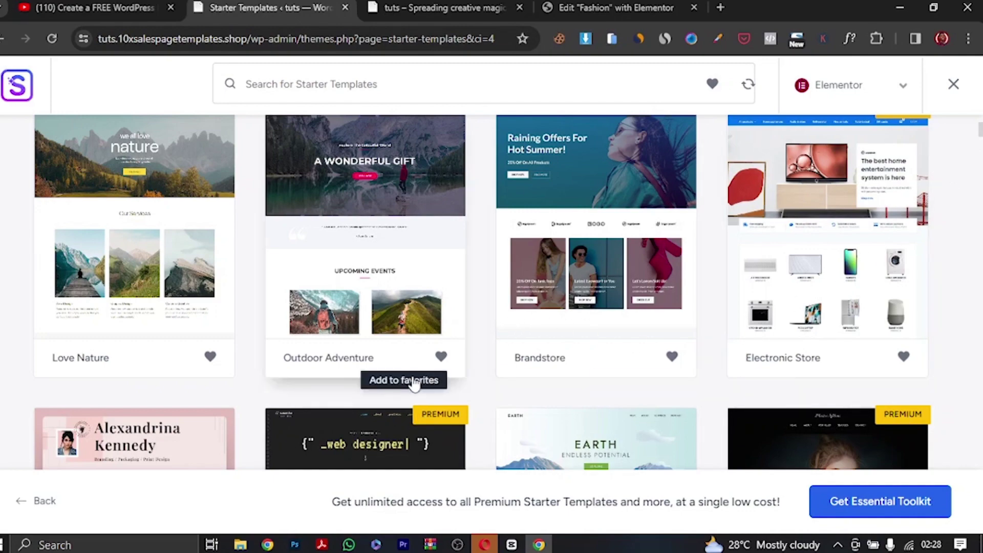
pyautogui.scroll(-6, 556, 367)
pyautogui.scroll(-5, 526, 336)
pyautogui.scroll(5, 510, 351)
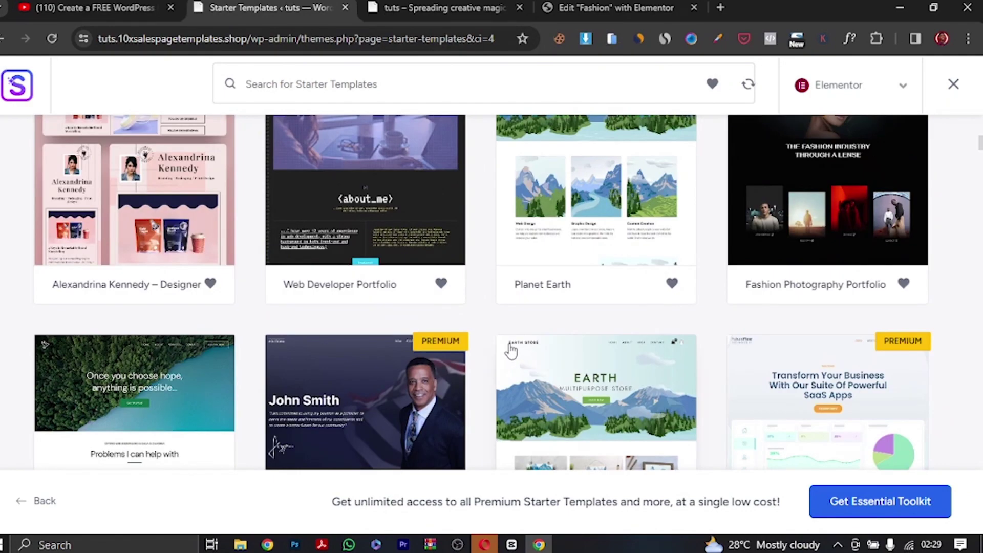
pyautogui.scroll(5, 604, 362)
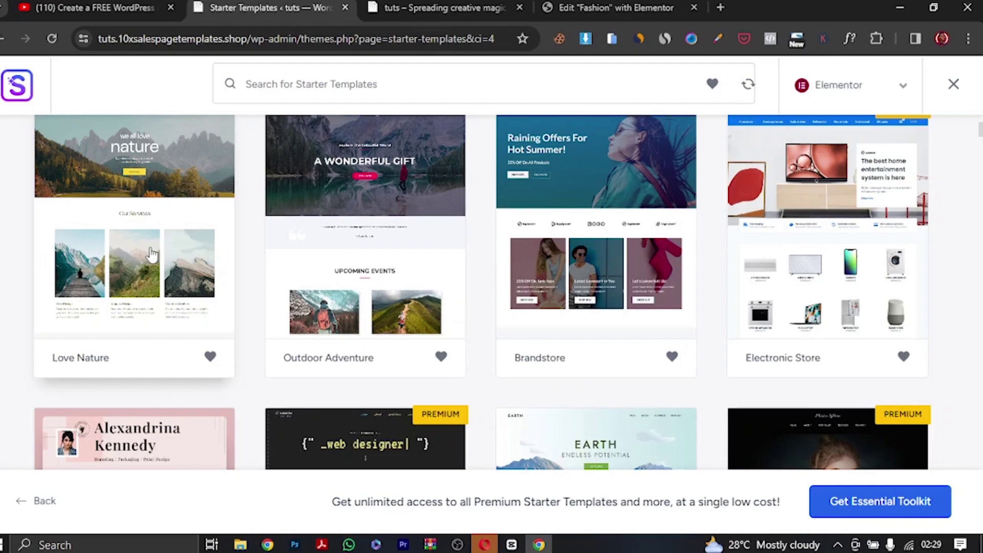
pyautogui.scroll(-15, 579, 329)
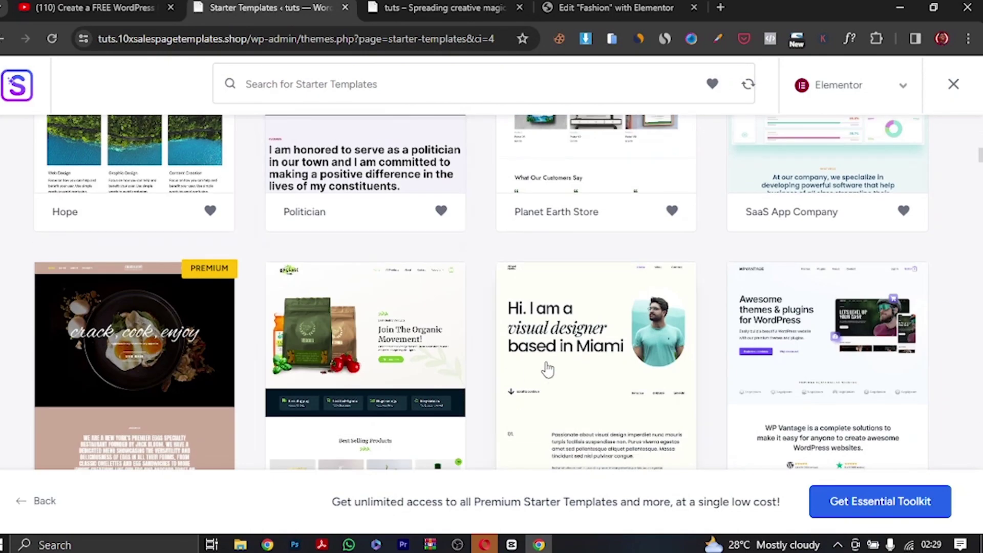
pyautogui.scroll(-5, 553, 384)
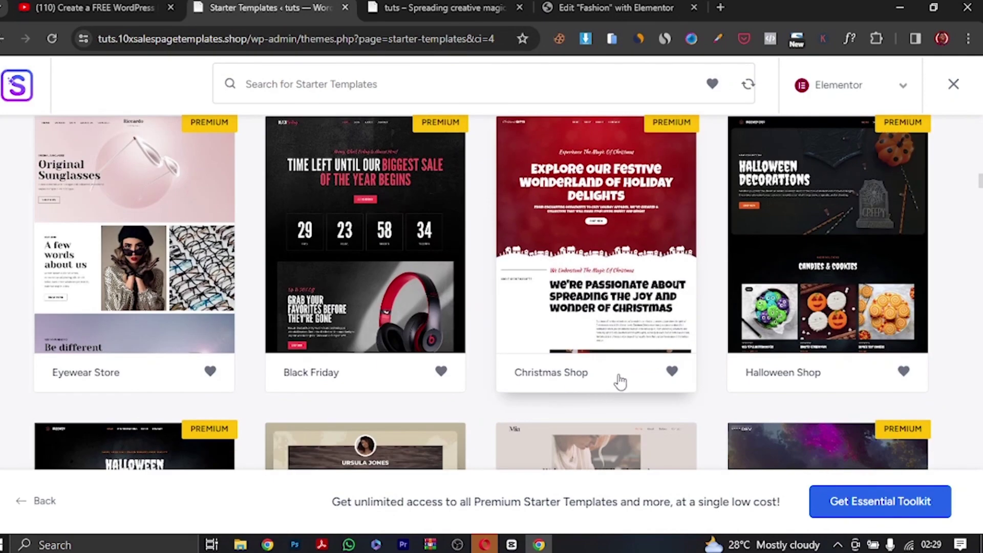
pyautogui.scroll(-10, 635, 348)
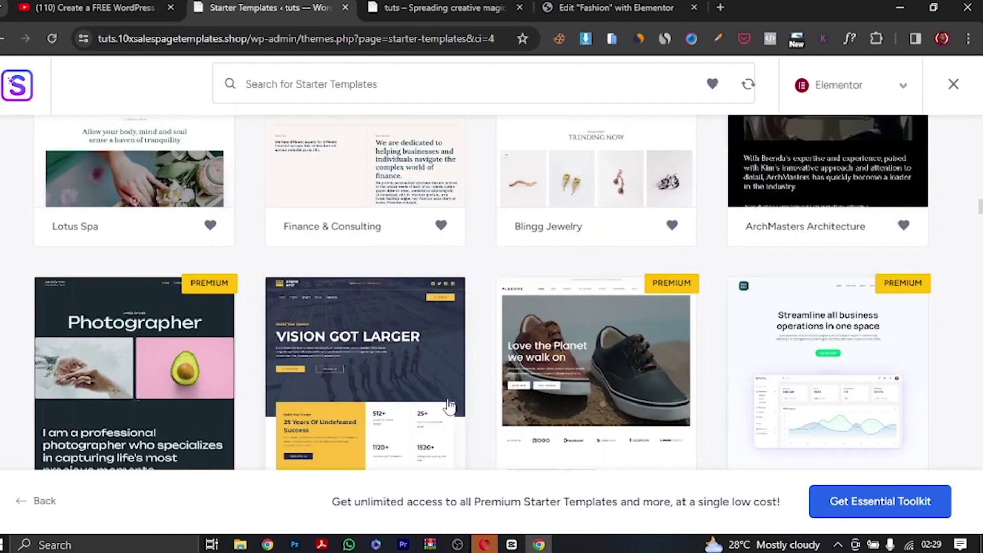
pyautogui.scroll(-8, 436, 359)
pyautogui.scroll(4, 378, 271)
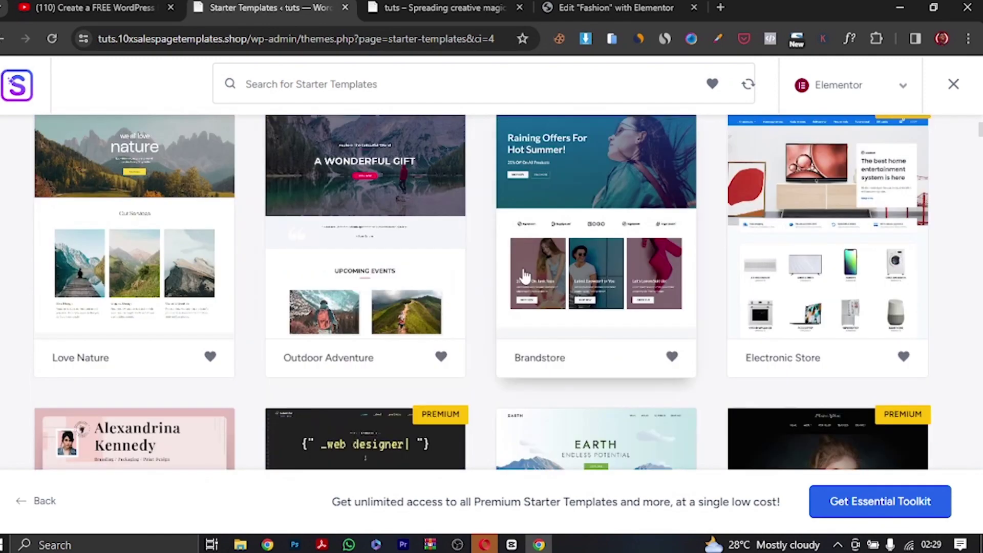
pyautogui.scroll(-4, 486, 348)
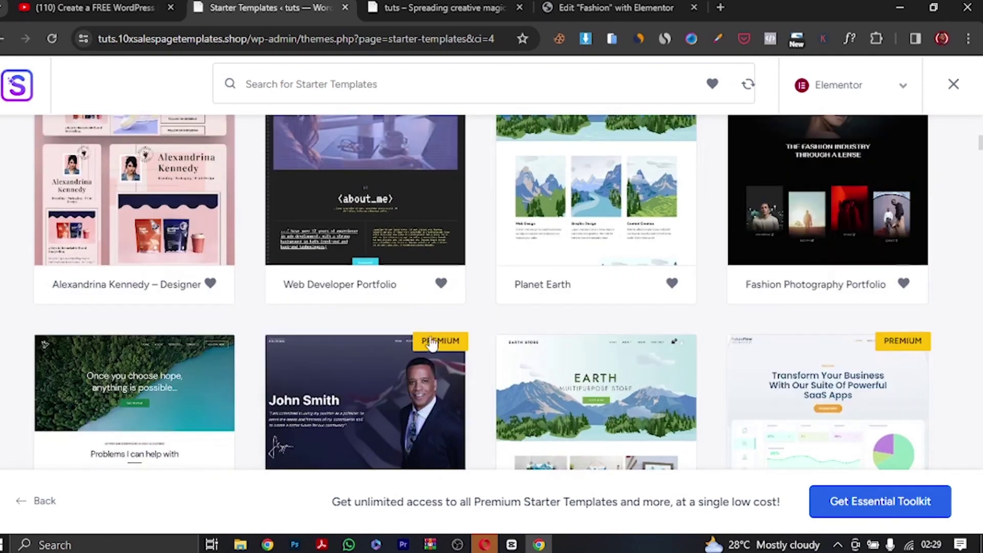
# Step: Select the free Outdoor Adventure starter template and continue without uploading a logo
pyautogui.scroll(4, 543, 348)
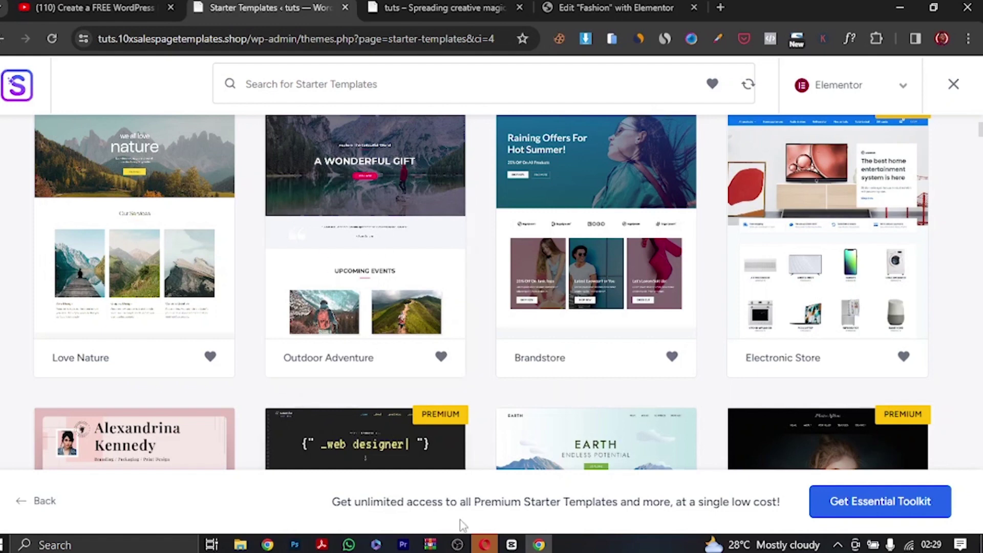
pyautogui.scroll(5, 491, 343)
pyautogui.scroll(-7, 460, 351)
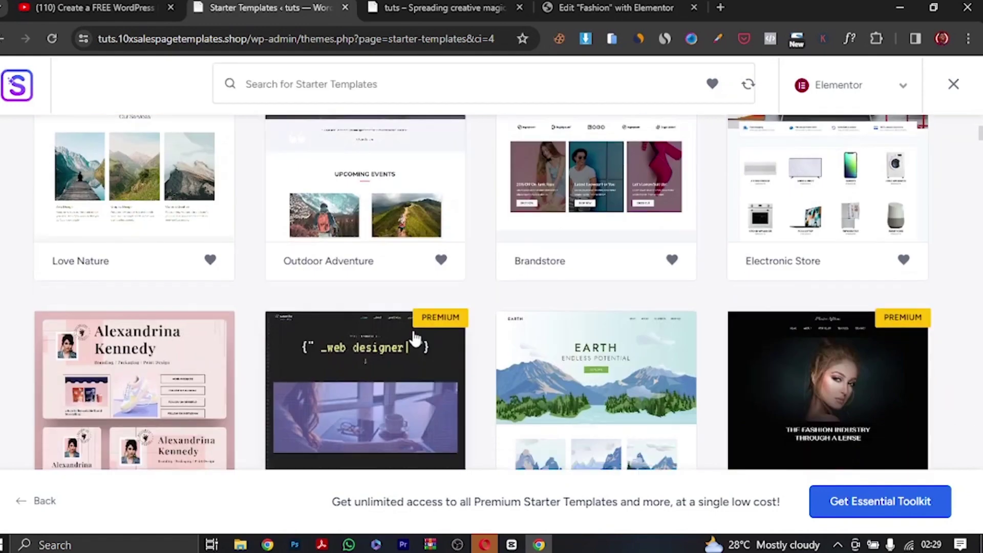
pyautogui.scroll(7, 402, 315)
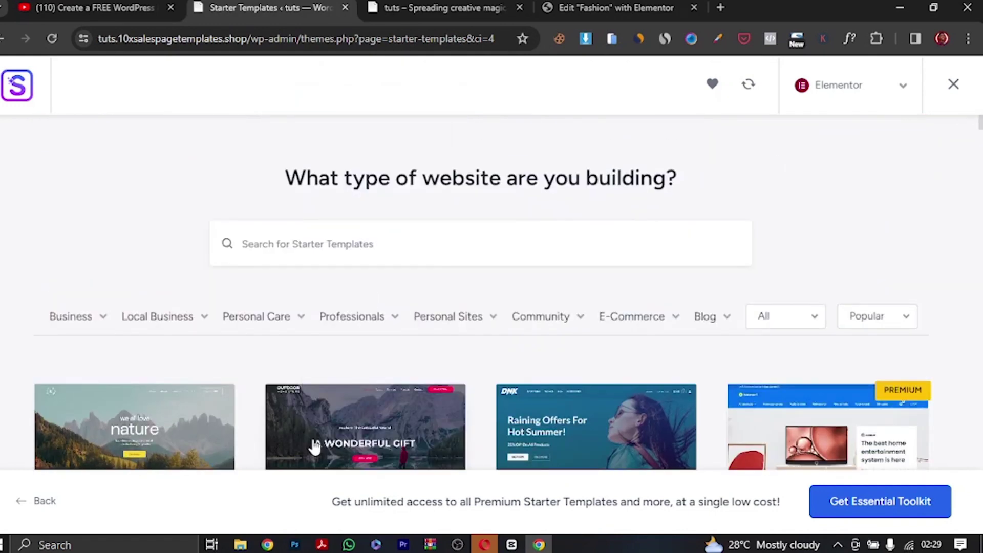
pyautogui.scroll(-5, 517, 211)
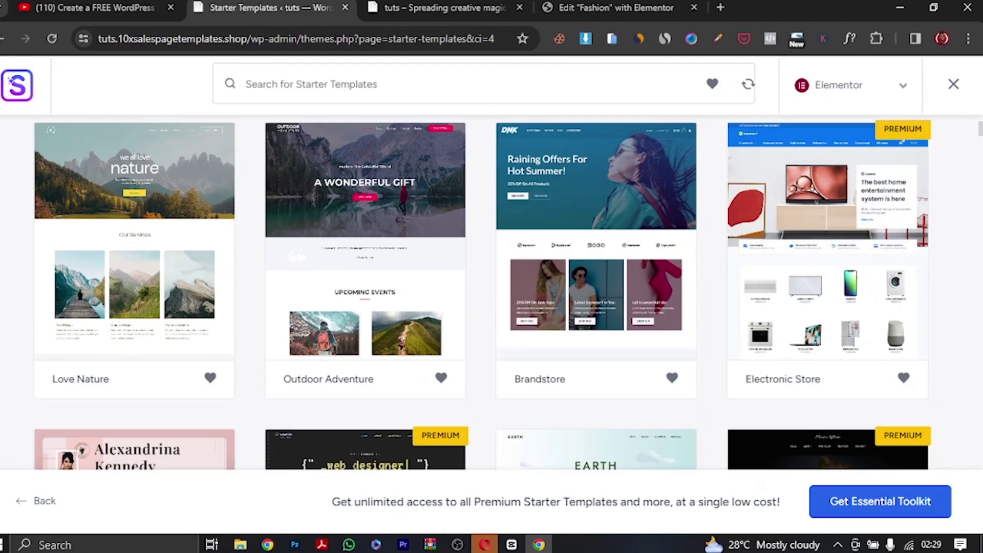
pyautogui.click(374, 281)
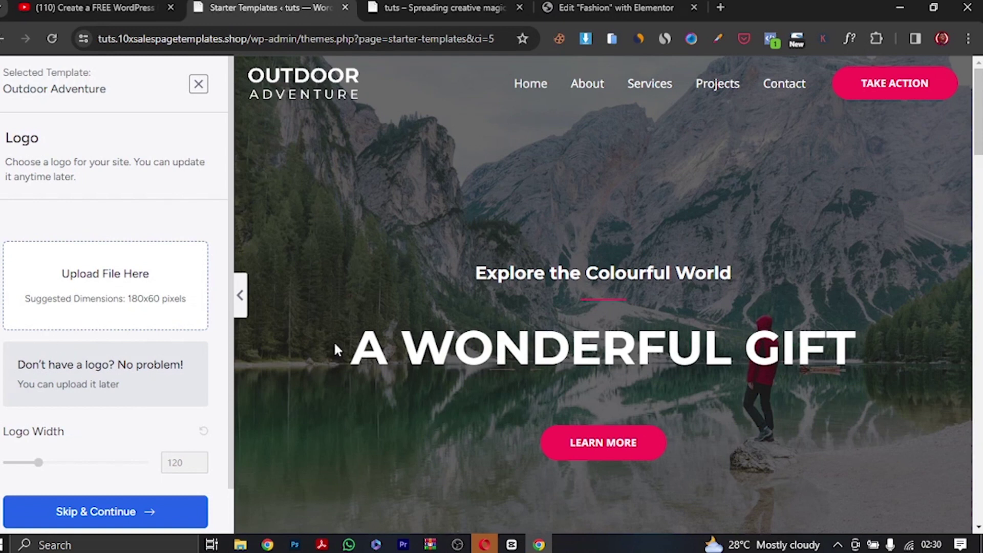
pyautogui.scroll(-1, 113, 428)
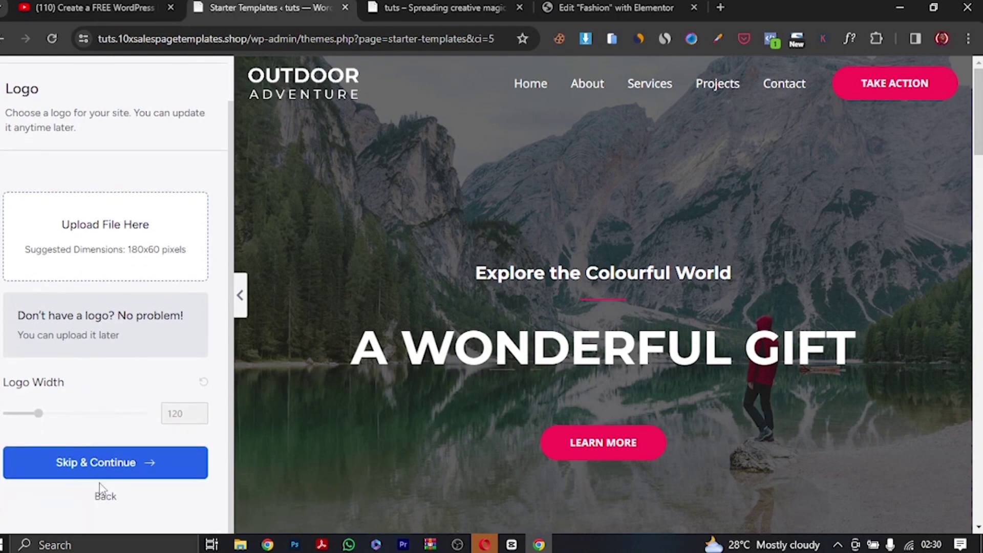
pyautogui.scroll(1, 114, 264)
pyautogui.click(118, 512)
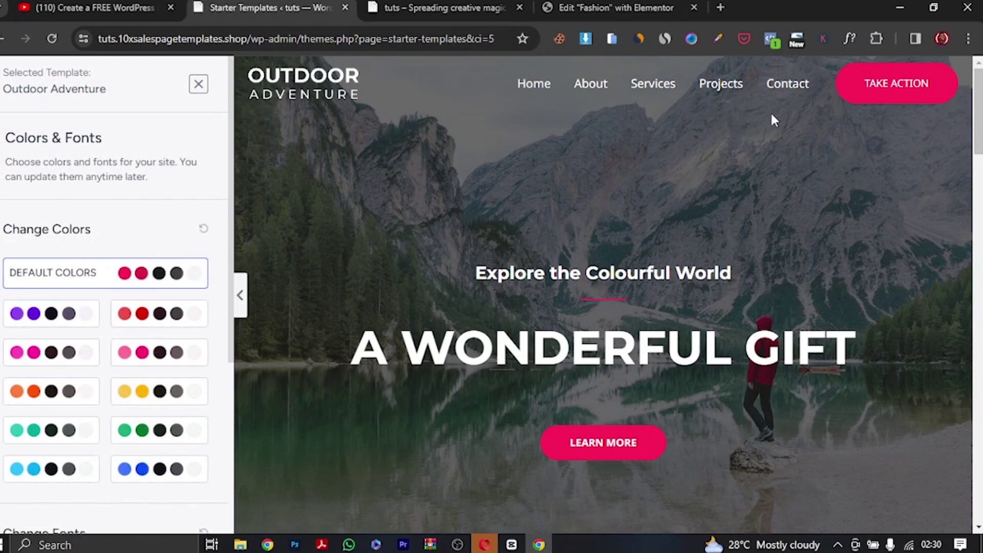
# Step: Preview several color palettes on the Outdoor Adventure template and settle on the red one
pyautogui.click(41, 433)
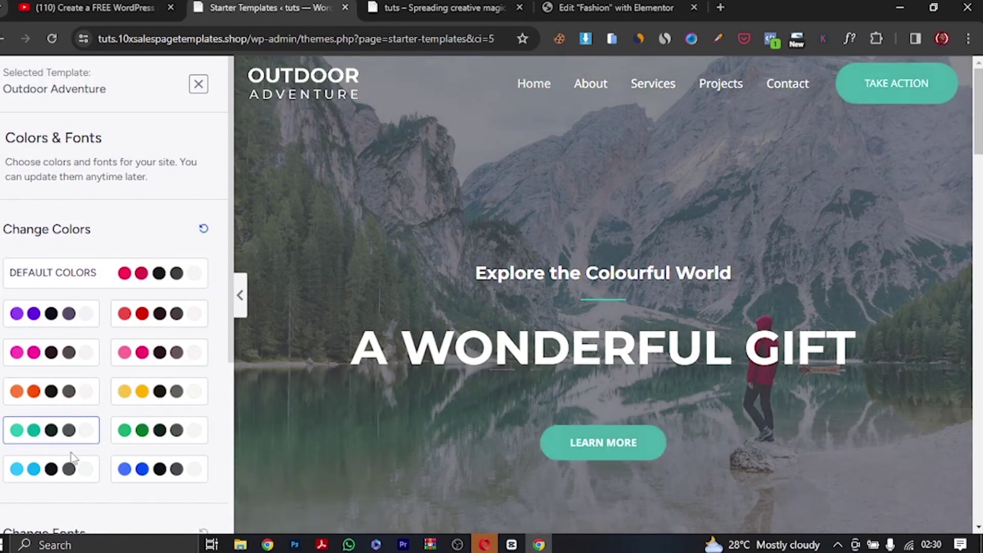
pyautogui.click(168, 484)
pyautogui.click(149, 400)
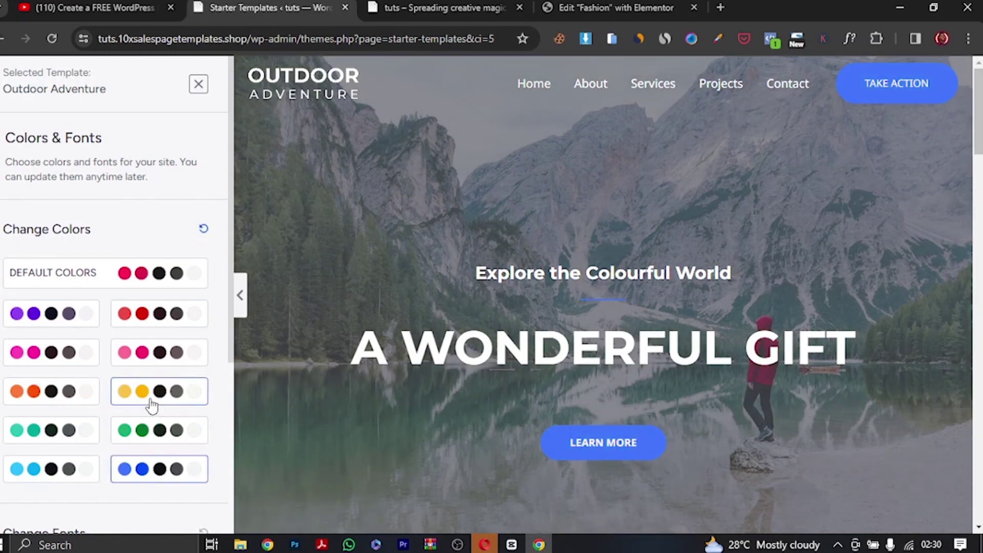
pyautogui.click(154, 436)
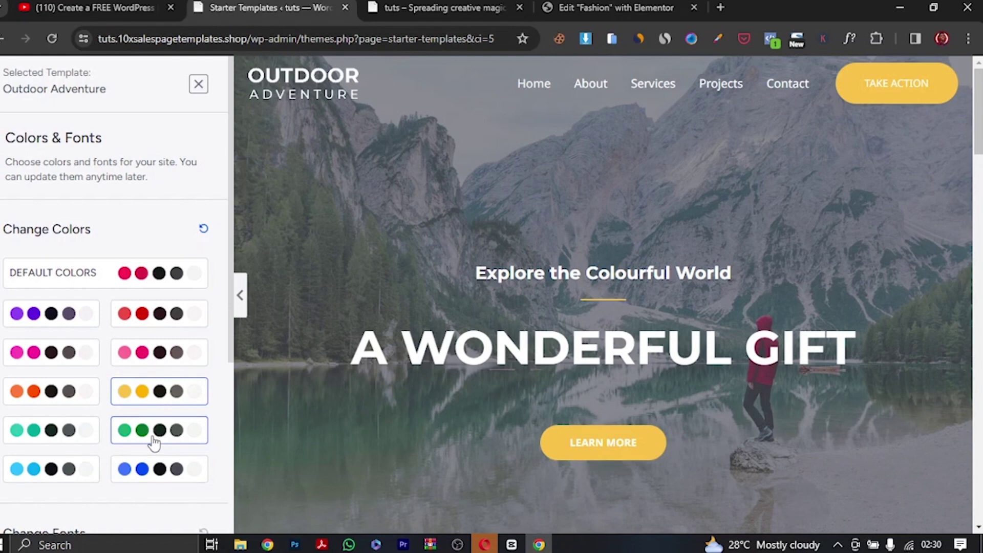
pyautogui.click(166, 359)
pyautogui.scroll(-10, 699, 379)
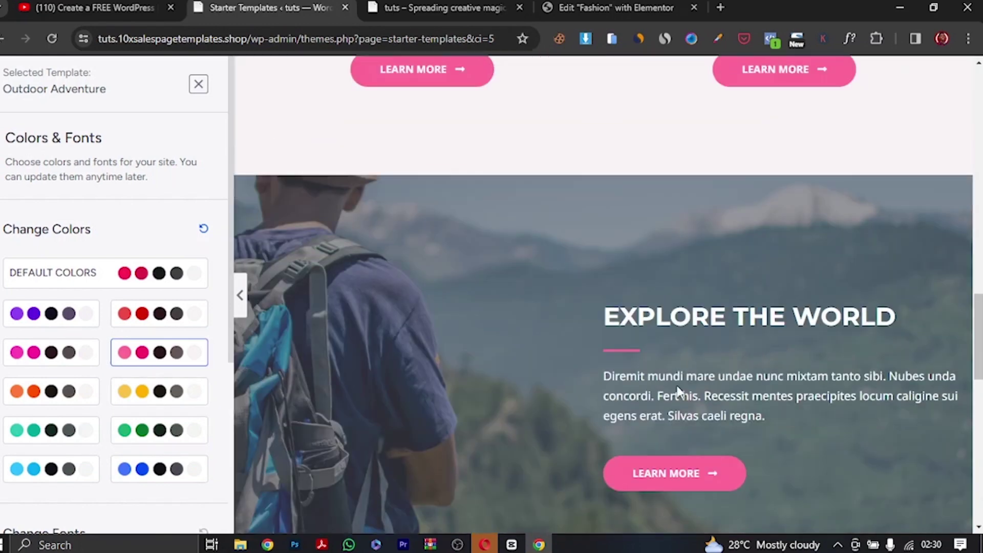
pyautogui.click(147, 324)
pyautogui.scroll(15, 502, 334)
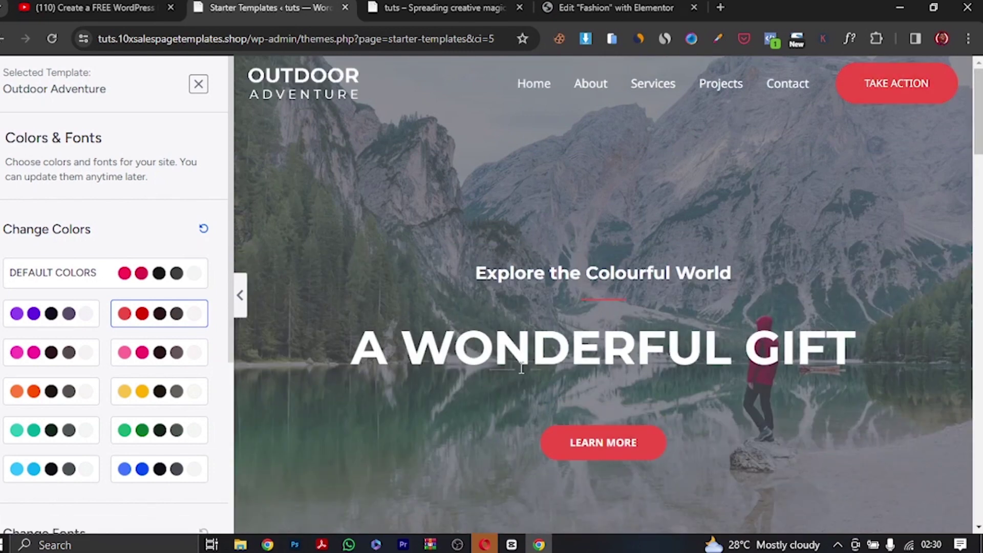
# Step: Preview the font pairings, choose Open Sans / Work Sans for the template, and continue to the final setup form
pyautogui.scroll(-5, 47, 294)
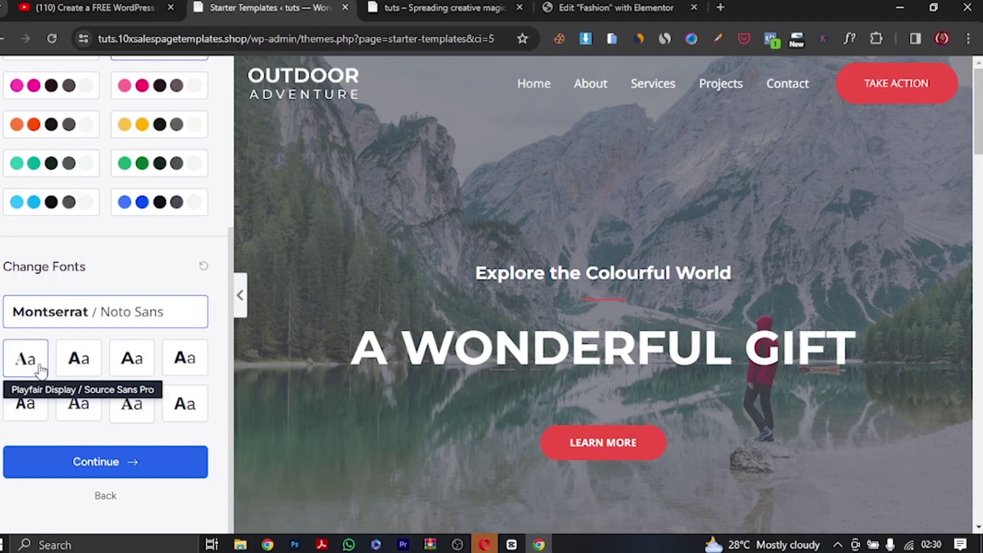
pyautogui.click(75, 370)
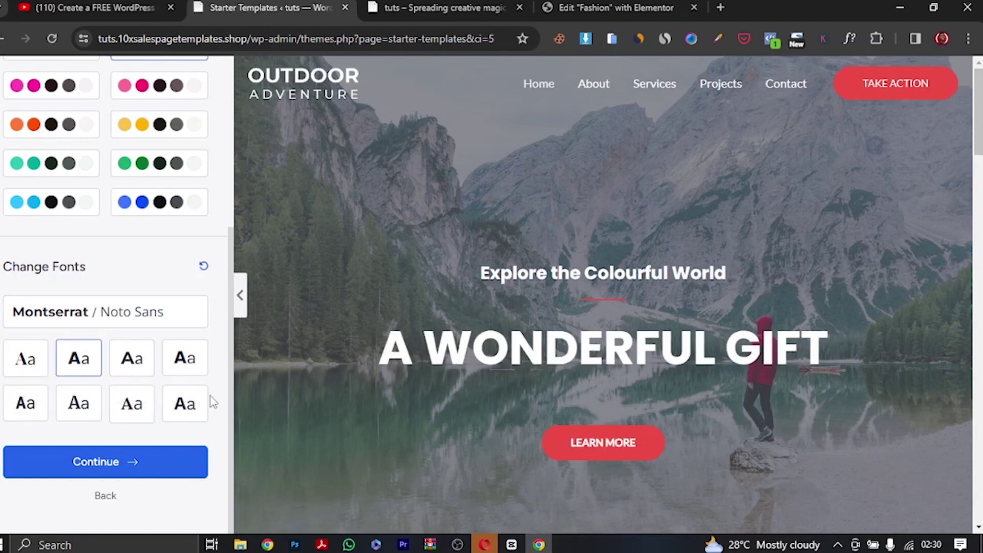
pyautogui.click(134, 362)
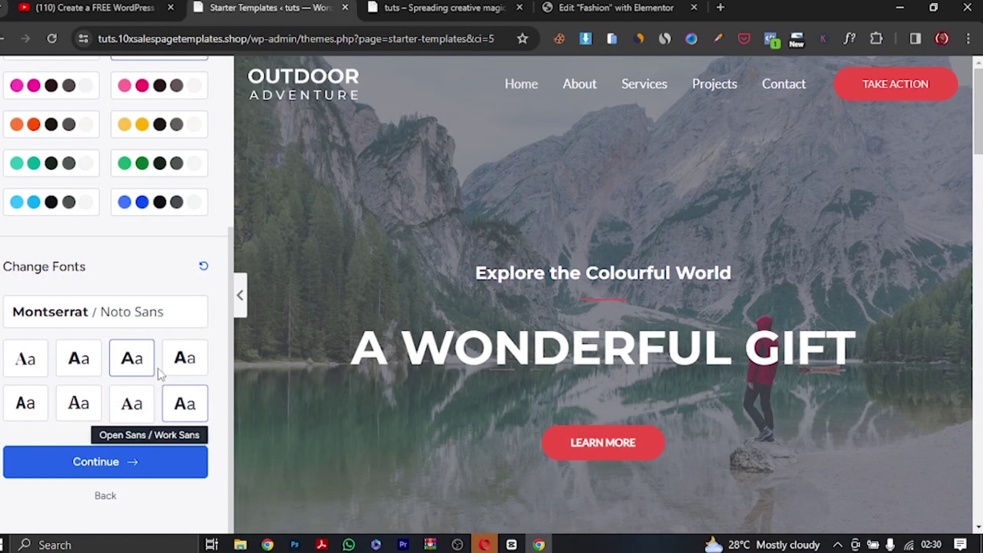
pyautogui.click(183, 357)
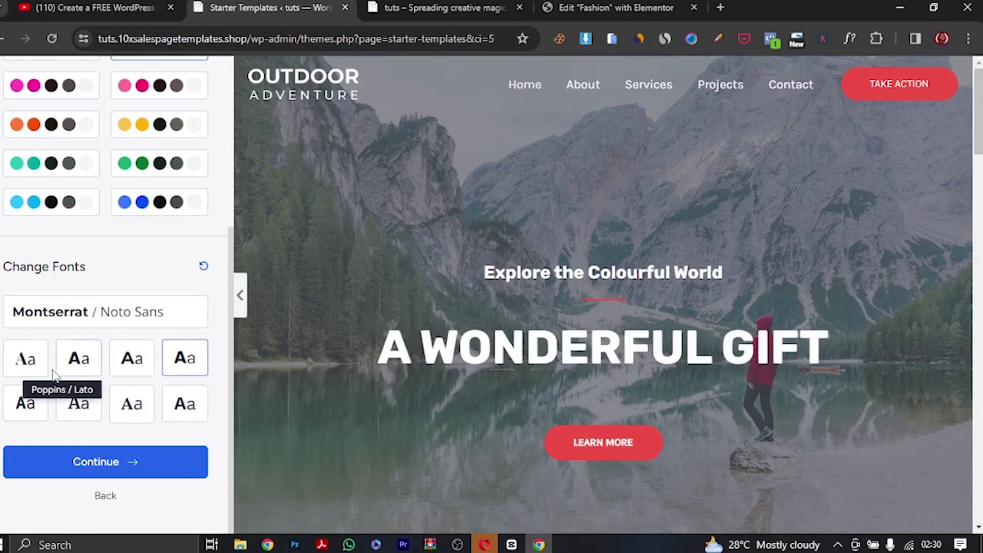
pyautogui.click(34, 409)
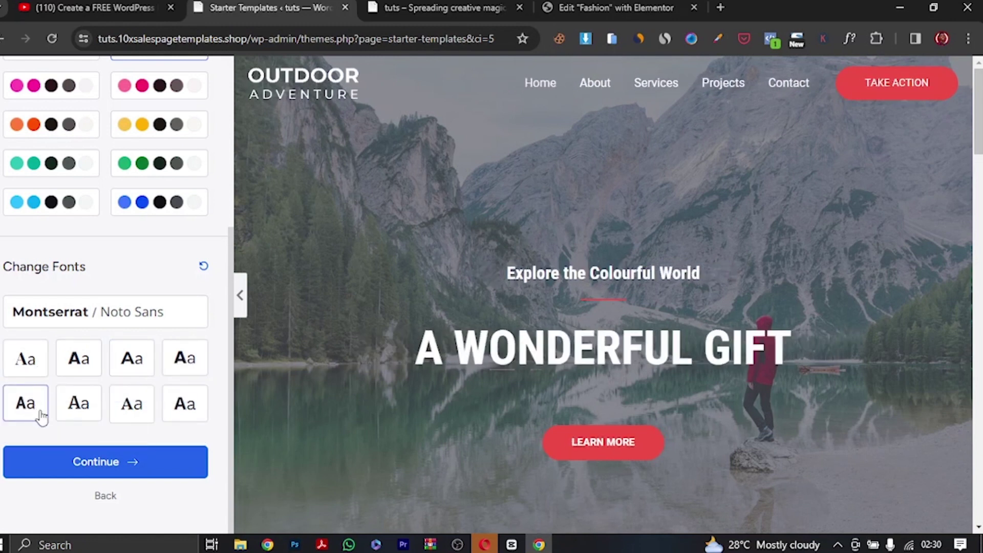
pyautogui.click(75, 416)
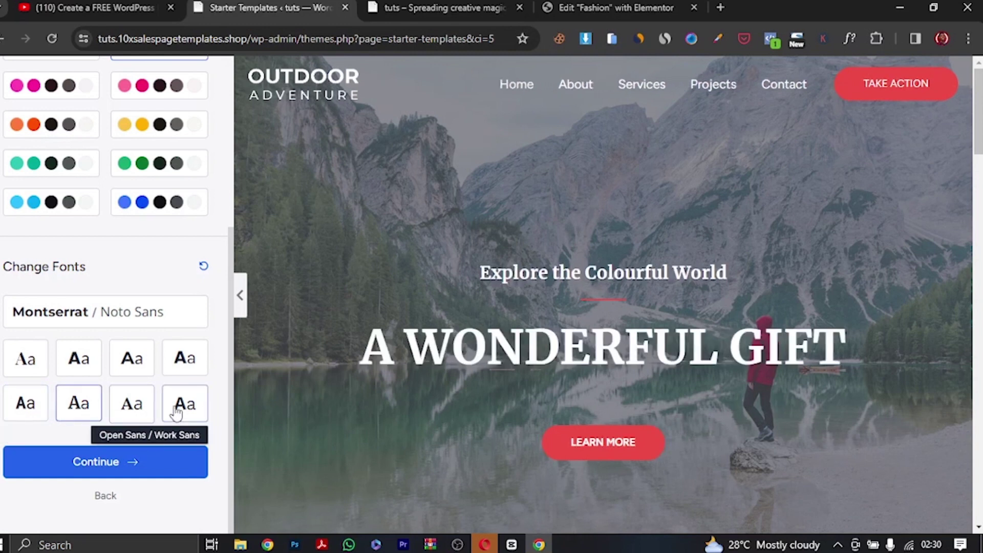
pyautogui.click(145, 412)
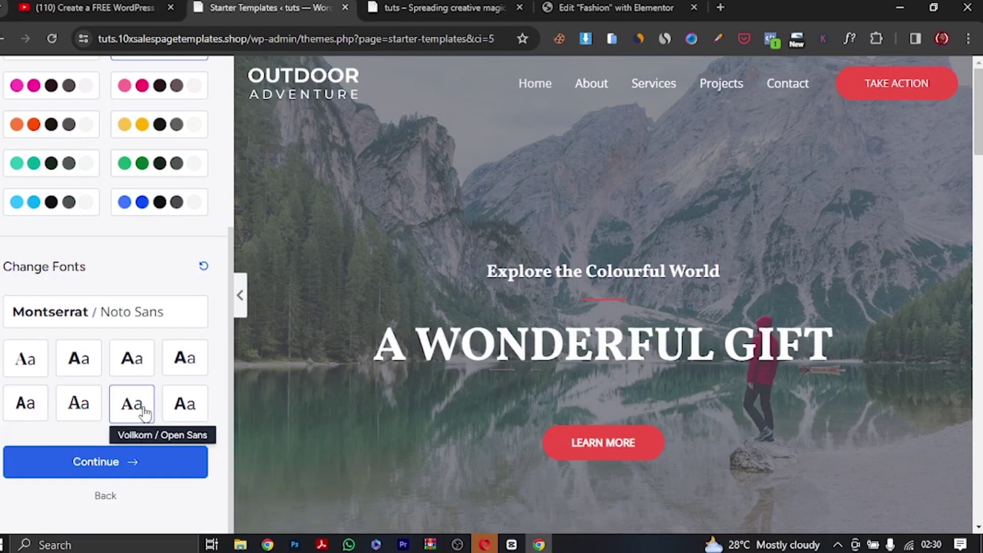
pyautogui.click(187, 416)
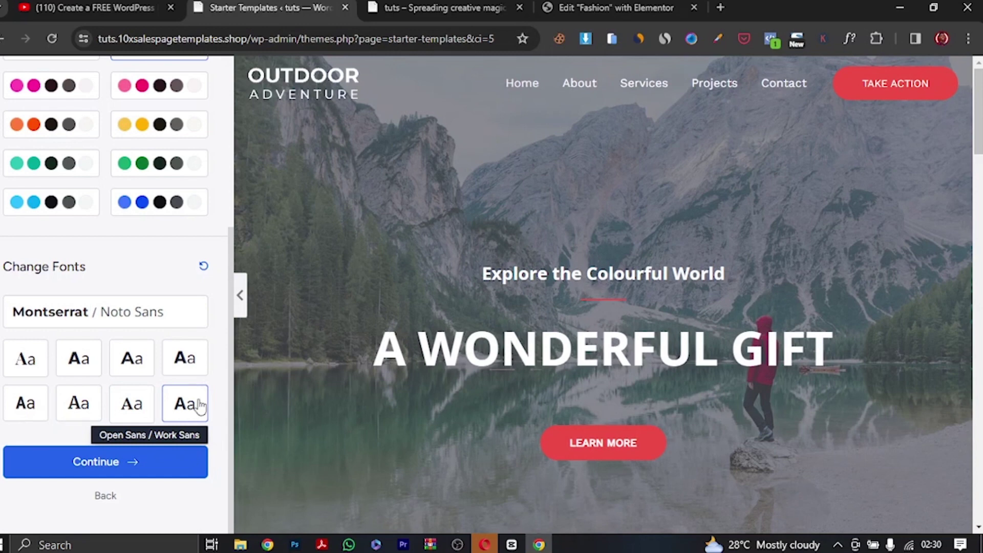
pyautogui.click(130, 465)
# Step: Fill in the first name and work email from the saved suggestions
pyautogui.click(360, 290)
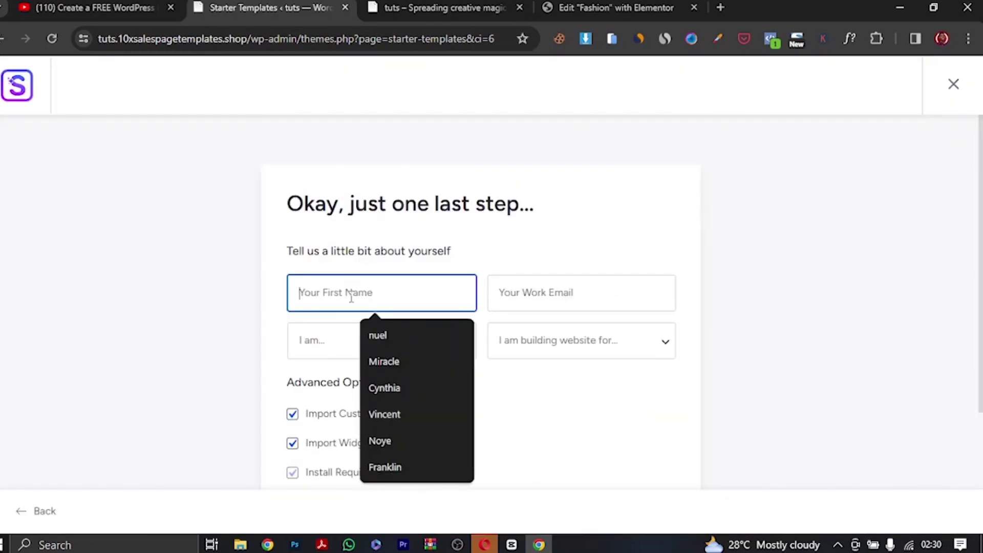
pyautogui.click(377, 331)
pyautogui.click(520, 301)
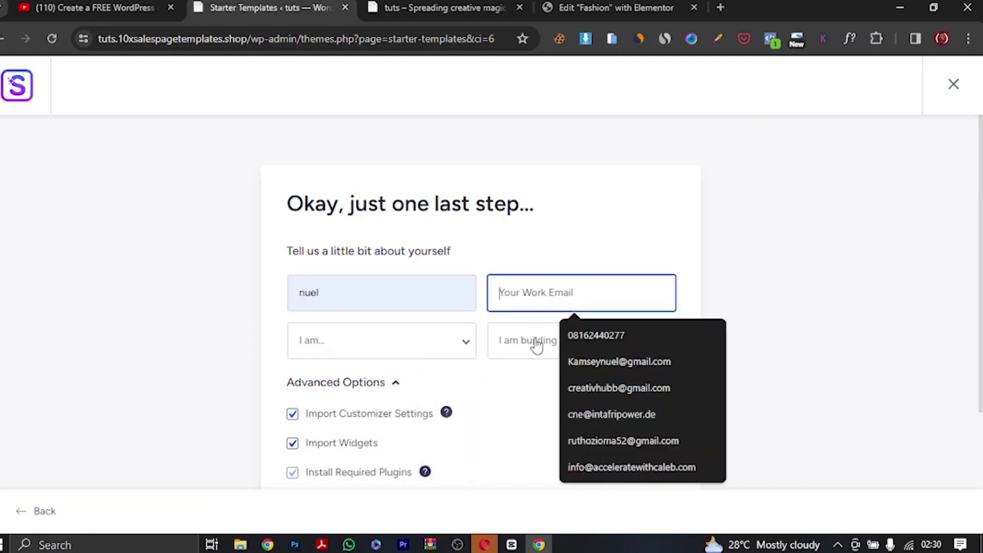
pyautogui.click(604, 363)
# Step: Set the experience level to Beginner and the website's purpose to Myself/My Company, and submit the form to build the website
pyautogui.click(369, 348)
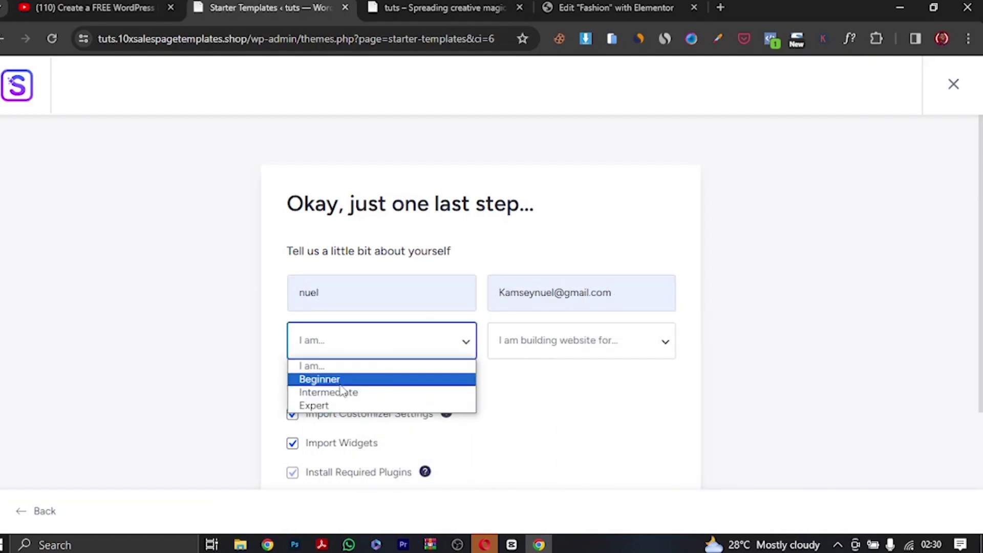
pyautogui.click(342, 379)
pyautogui.click(530, 353)
pyautogui.click(538, 384)
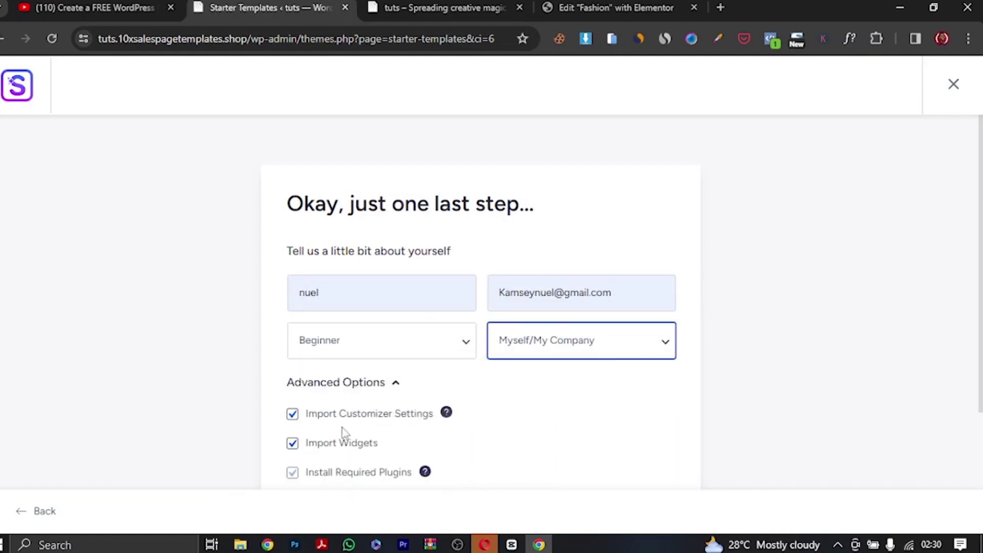
pyautogui.scroll(-4, 386, 398)
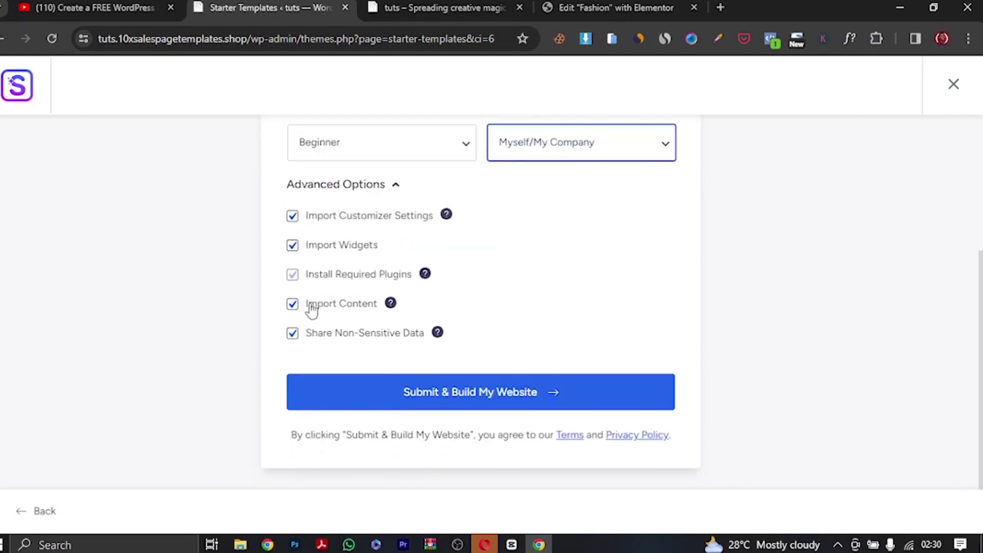
pyautogui.click(432, 406)
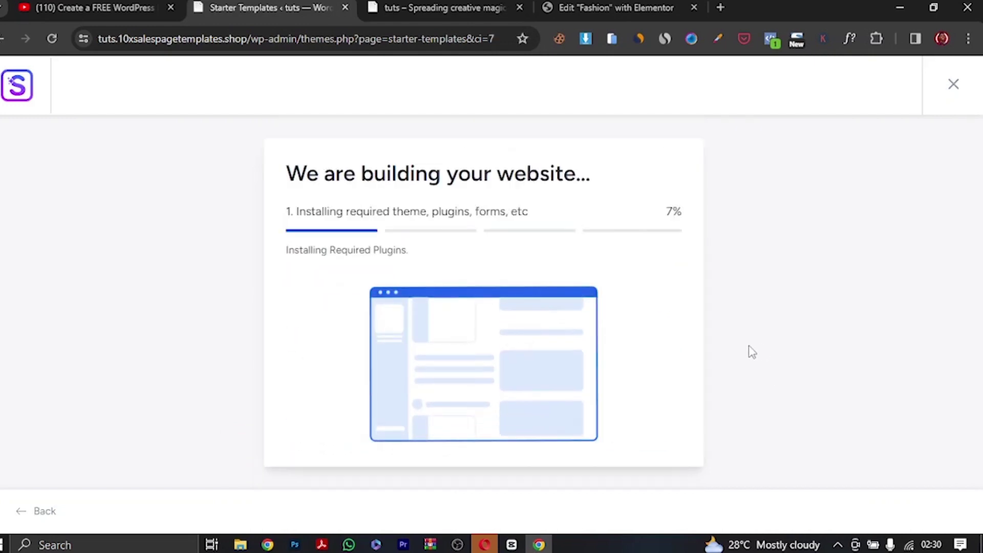
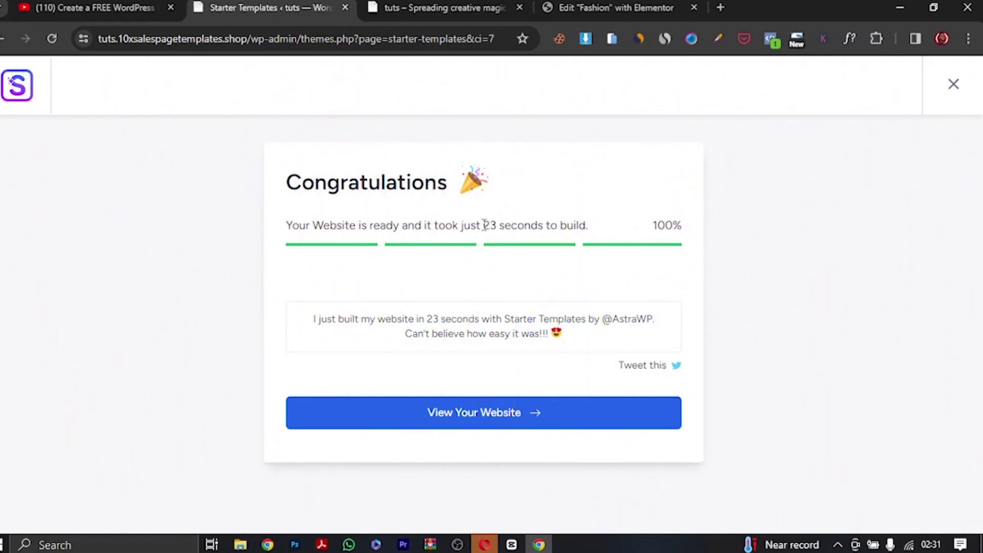
# Step: View the newly built website and look through its home page
pyautogui.moveTo(484, 225); pyautogui.dragTo(625, 234)
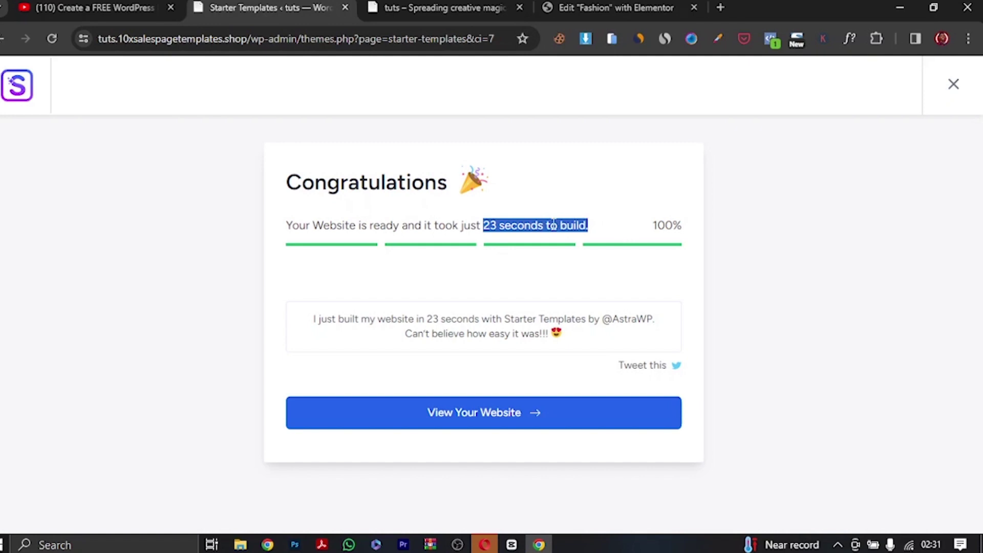
pyautogui.click(478, 415)
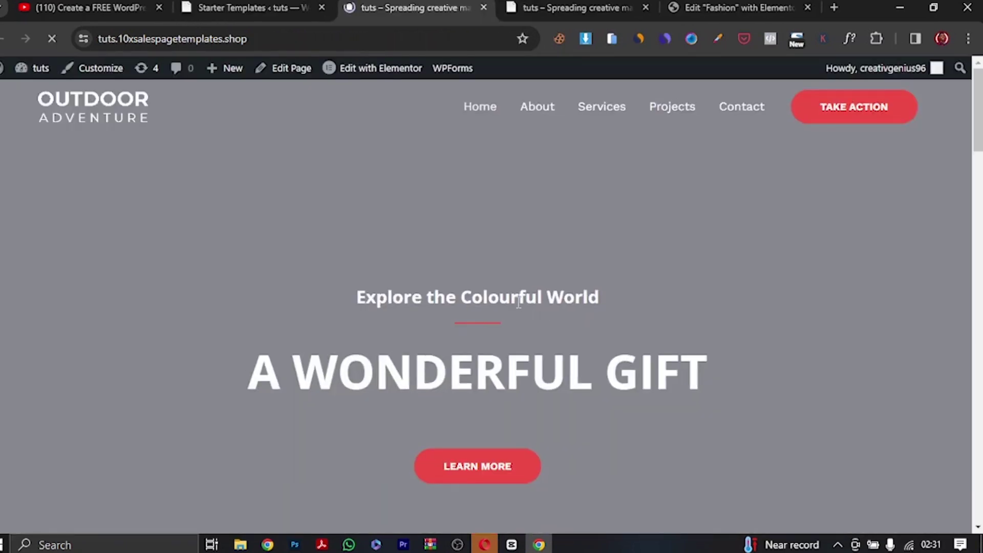
pyautogui.scroll(-20, 413, 331)
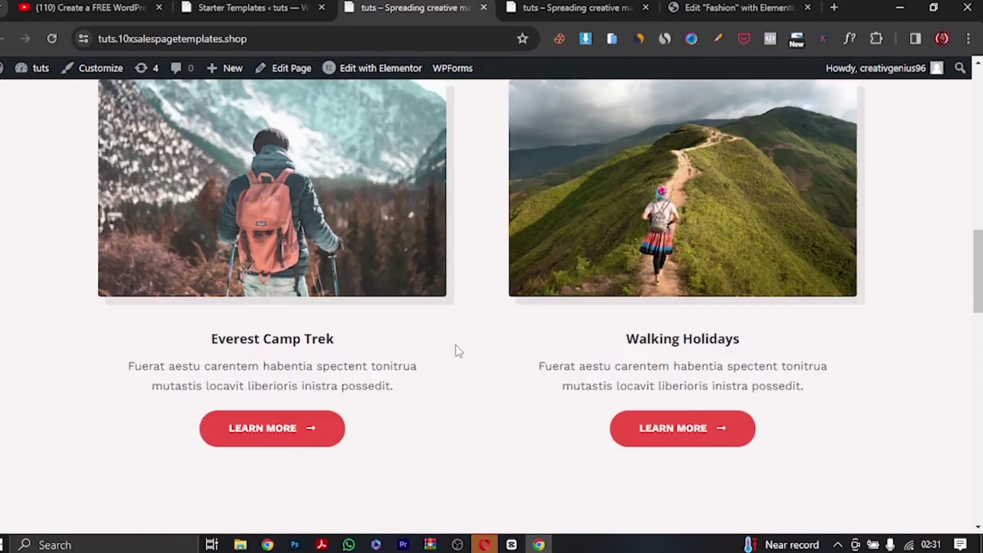
pyautogui.scroll(20, 457, 351)
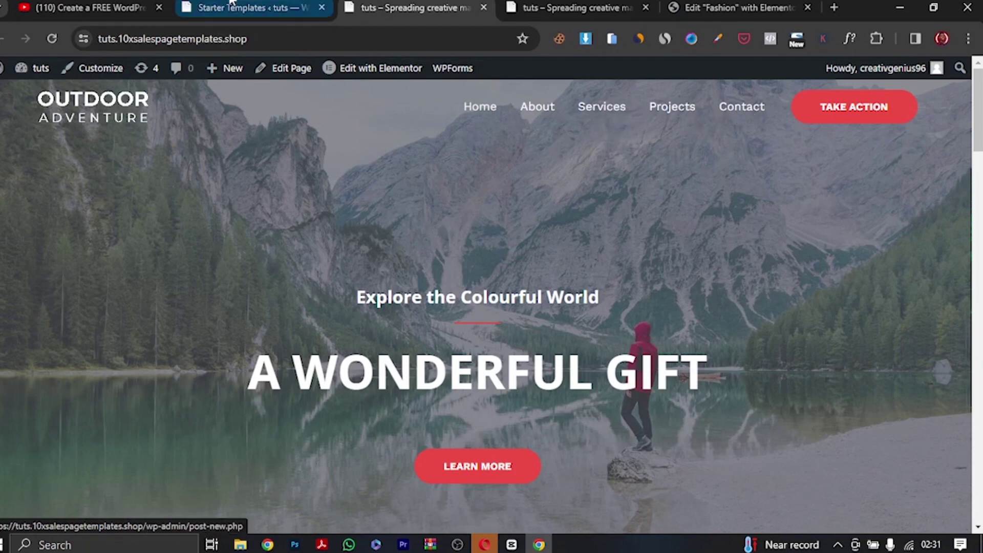
# Step: Exit the Starter Templates wizard to the WordPress dashboard and open the list of all pages
pyautogui.click(246, 8)
pyautogui.click(952, 87)
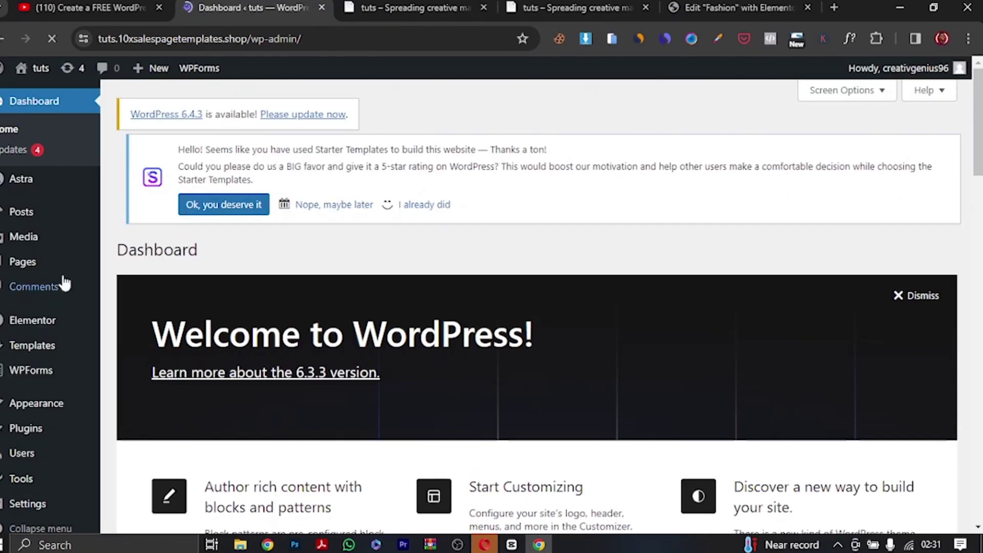
pyautogui.moveTo(23, 275)
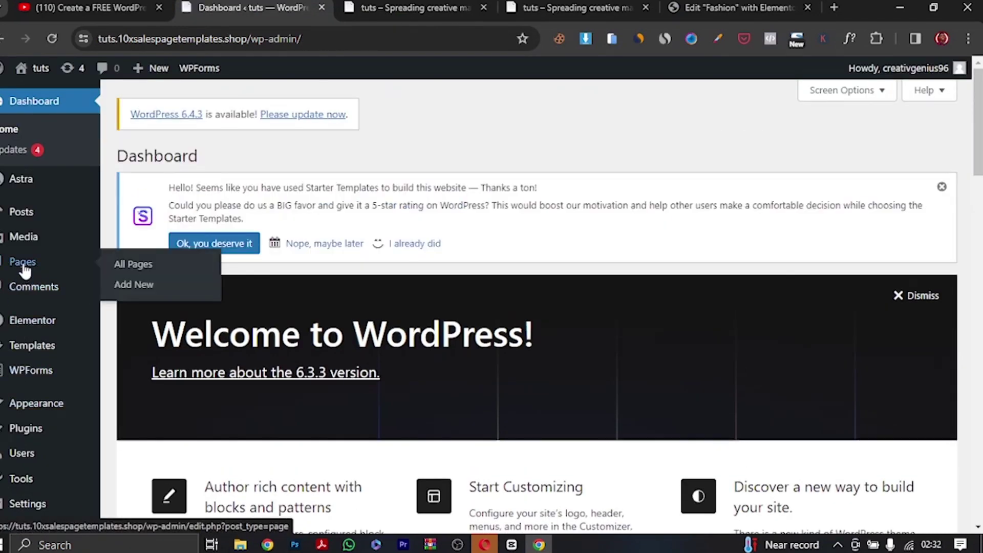
pyautogui.click(143, 264)
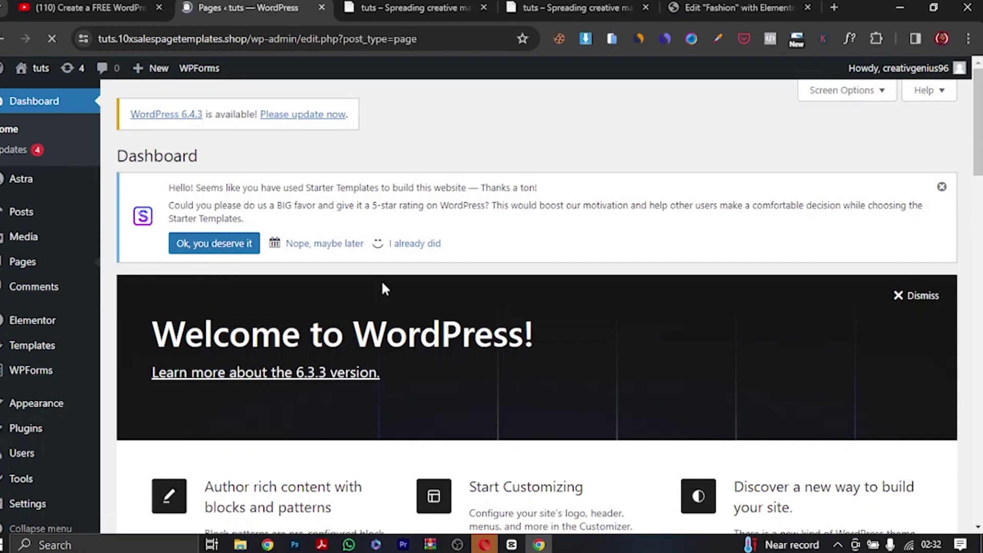
pyautogui.scroll(-3, 226, 353)
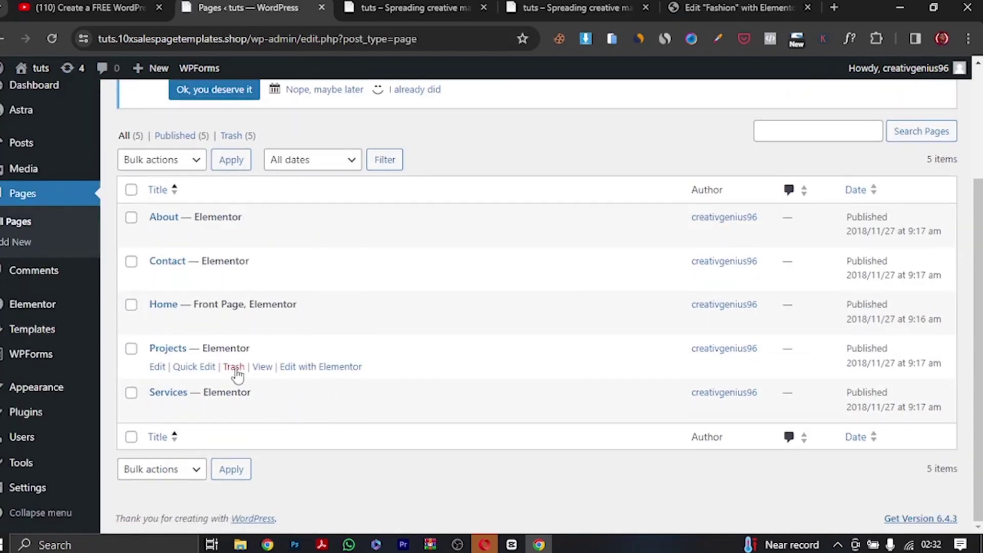
# Step: Move the Projects page to the trash
pyautogui.click(236, 369)
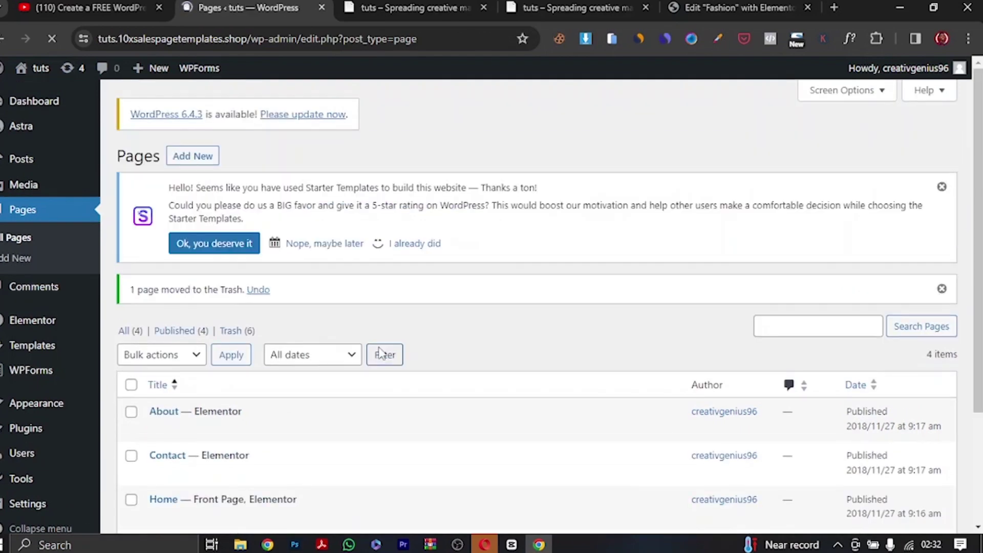
pyautogui.scroll(-3, 256, 463)
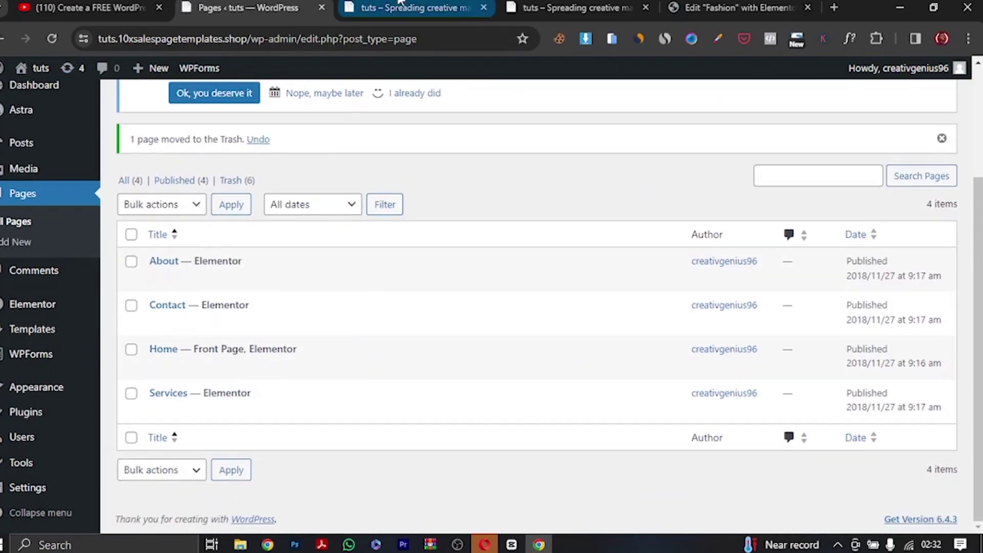
# Step: Look through the live site's About, Services and Contact pages from its navigation menu
pyautogui.click(401, 4)
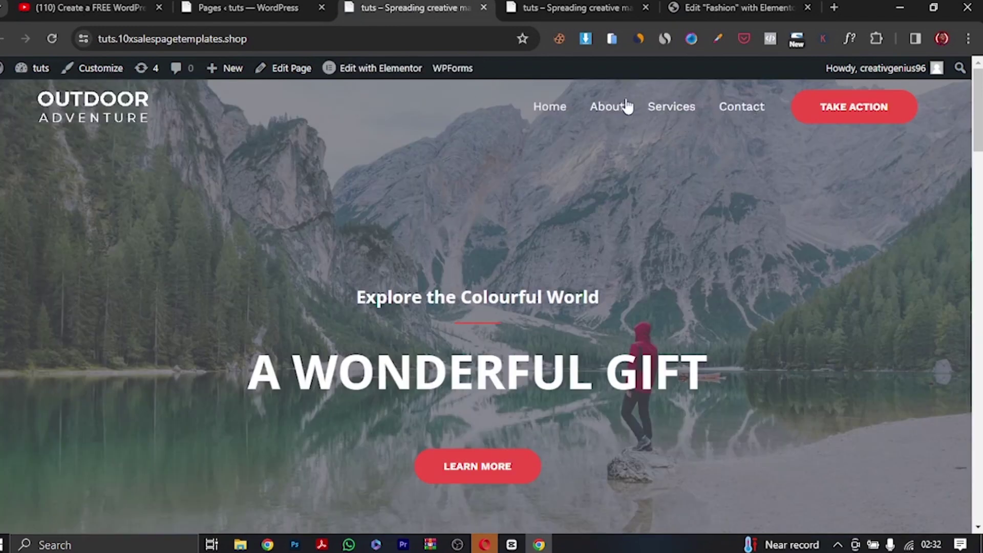
pyautogui.click(604, 109)
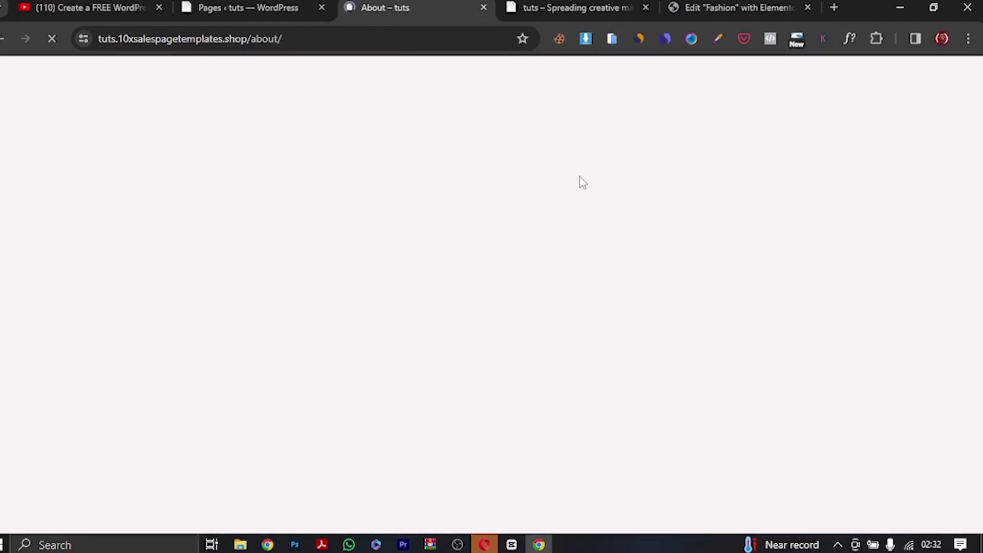
pyautogui.scroll(-5, 497, 333)
pyautogui.scroll(-7, 498, 339)
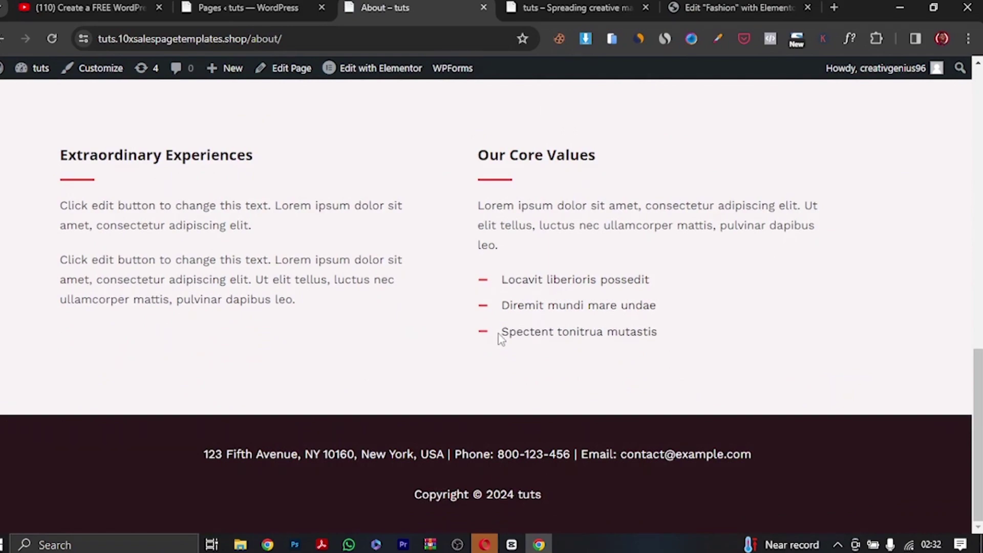
pyautogui.scroll(15, 499, 338)
pyautogui.click(689, 108)
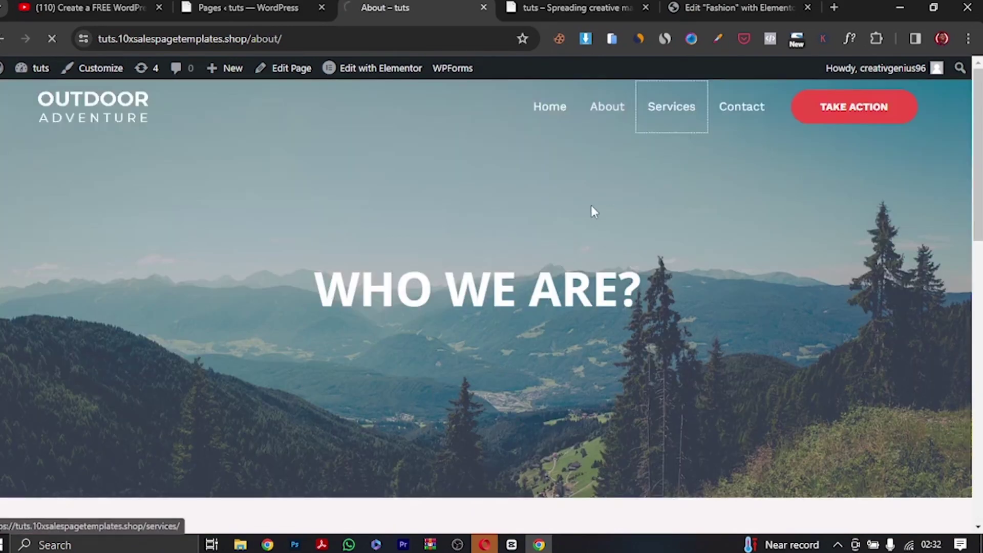
pyautogui.scroll(-10, 544, 313)
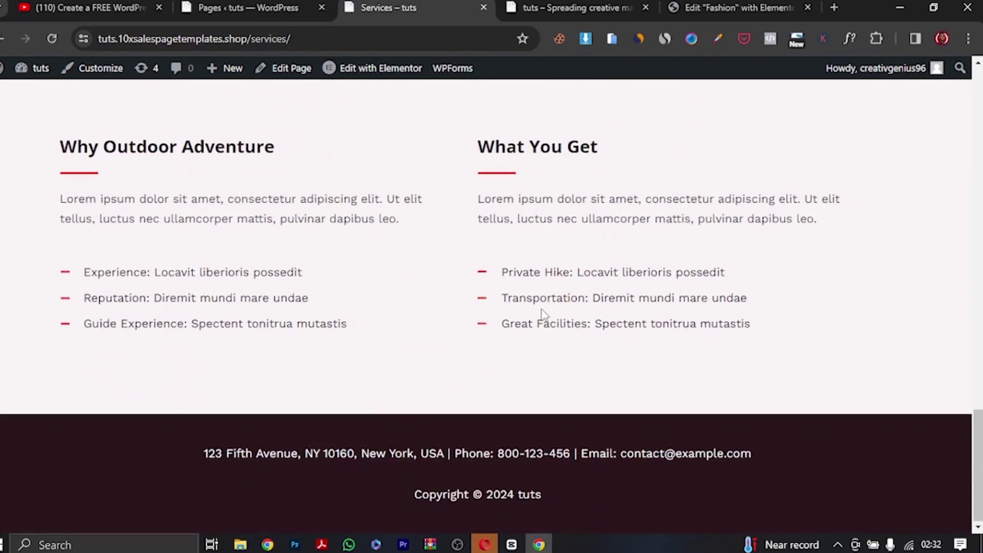
pyautogui.scroll(10, 544, 314)
pyautogui.click(754, 111)
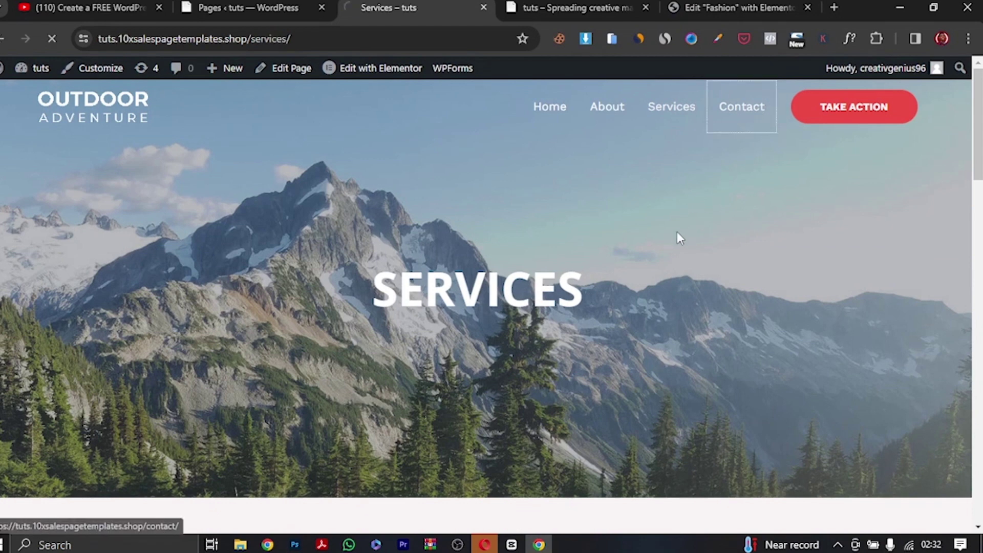
pyautogui.scroll(-10, 597, 256)
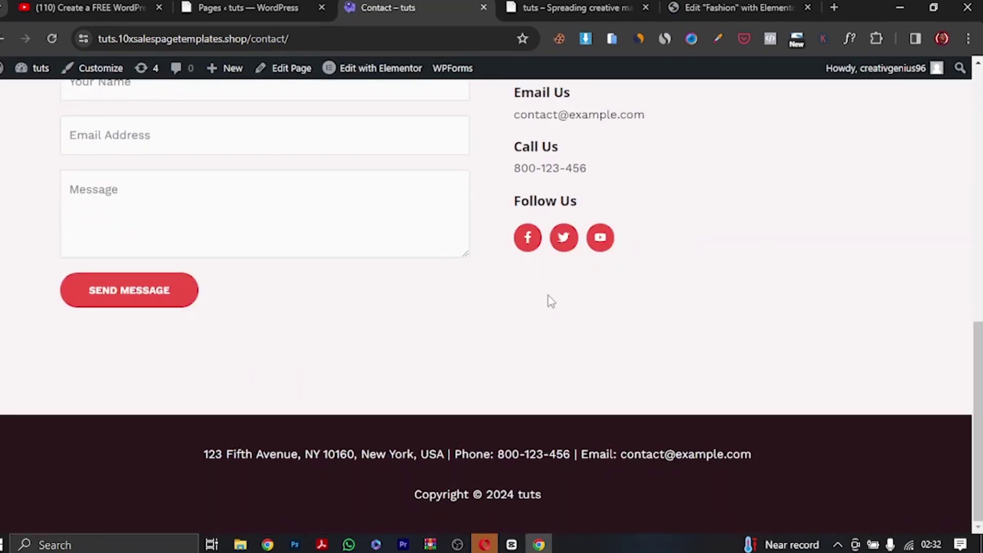
pyautogui.scroll(10, 549, 296)
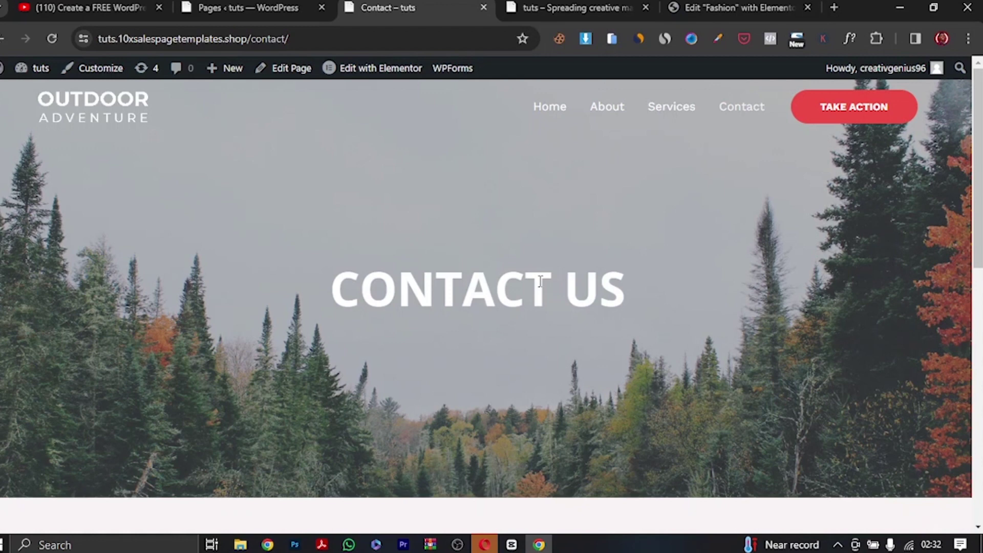
# Step: Compare the WordPress page list with the live site's menu, and load the site's Home page
pyautogui.click(261, 4)
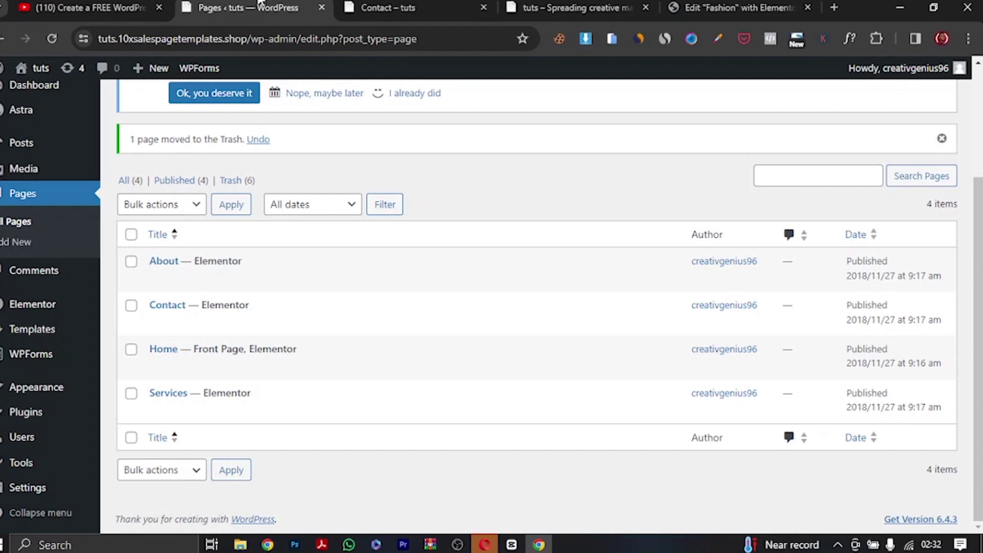
pyautogui.click(353, 5)
pyautogui.hotkey('ctrl', 'shift', 'Tab')
pyautogui.hotkey('ctrl', 'Tab')
pyautogui.click(561, 108)
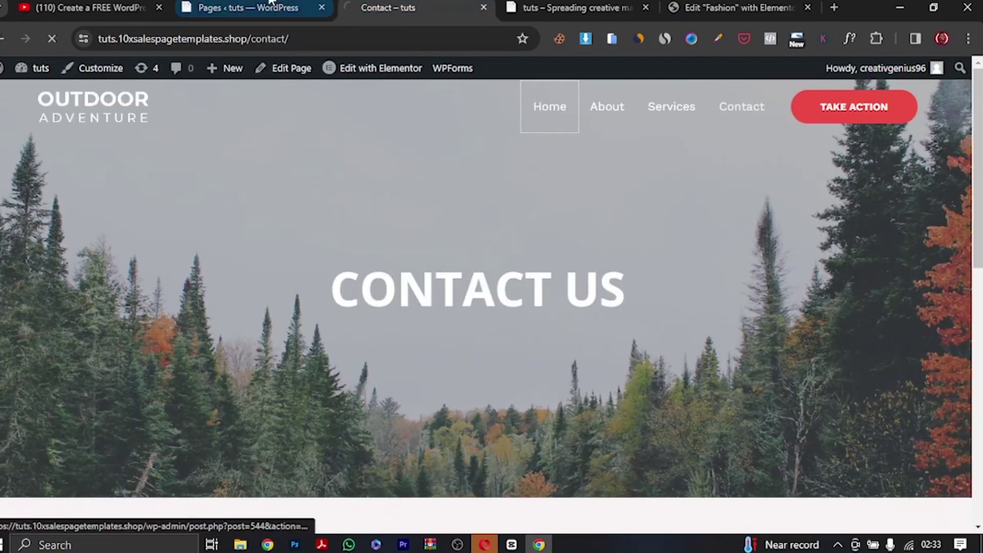
pyautogui.click(241, 7)
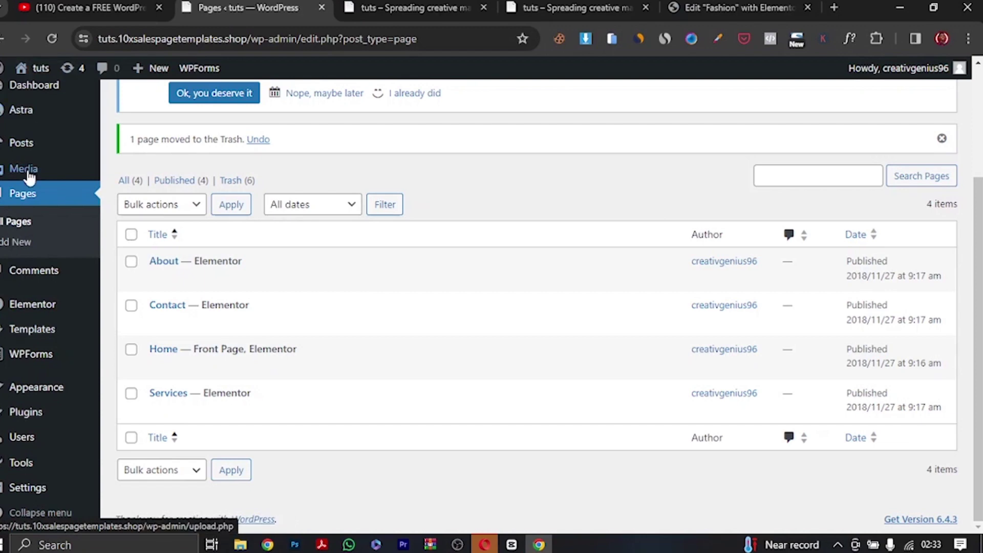
pyautogui.scroll(3, 26, 174)
# Step: Close the duplicate home page tab, then reload the remaining home page and open it for editing with Elementor
pyautogui.click(567, 6)
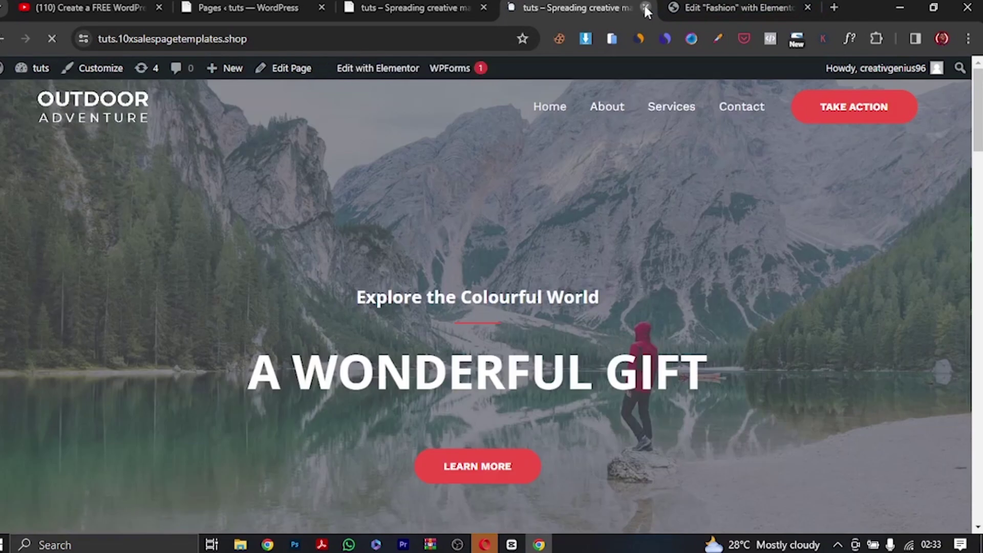
pyautogui.click(645, 7)
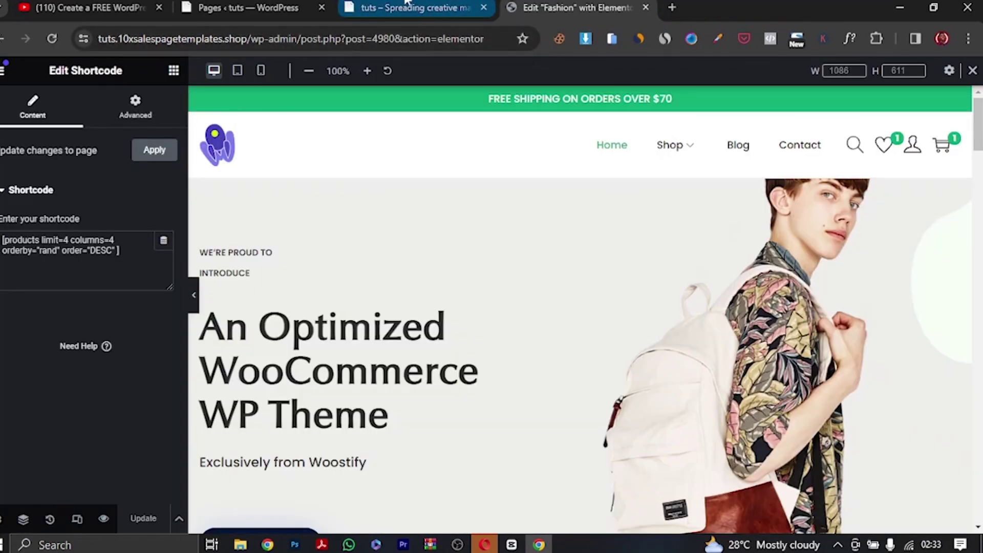
pyautogui.click(468, 15)
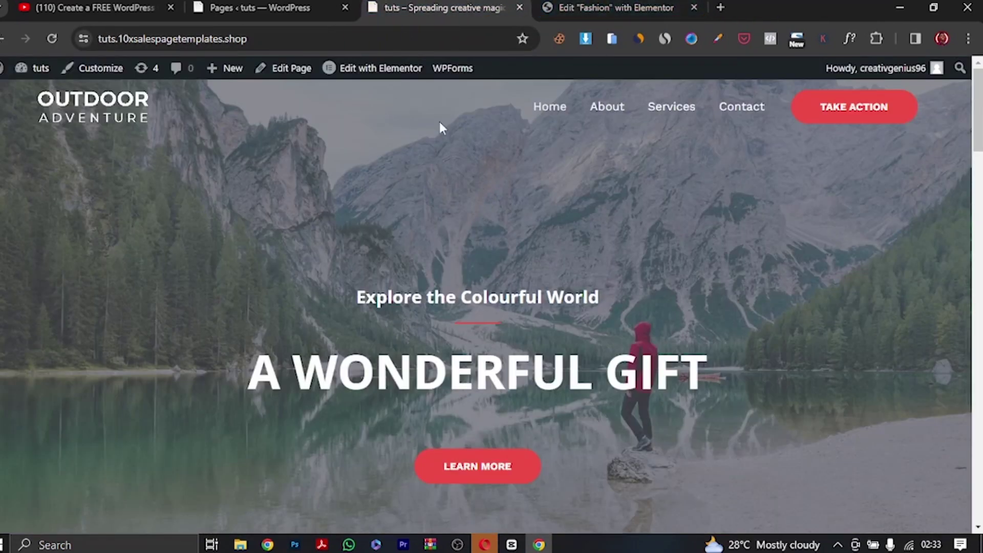
pyautogui.click(51, 39)
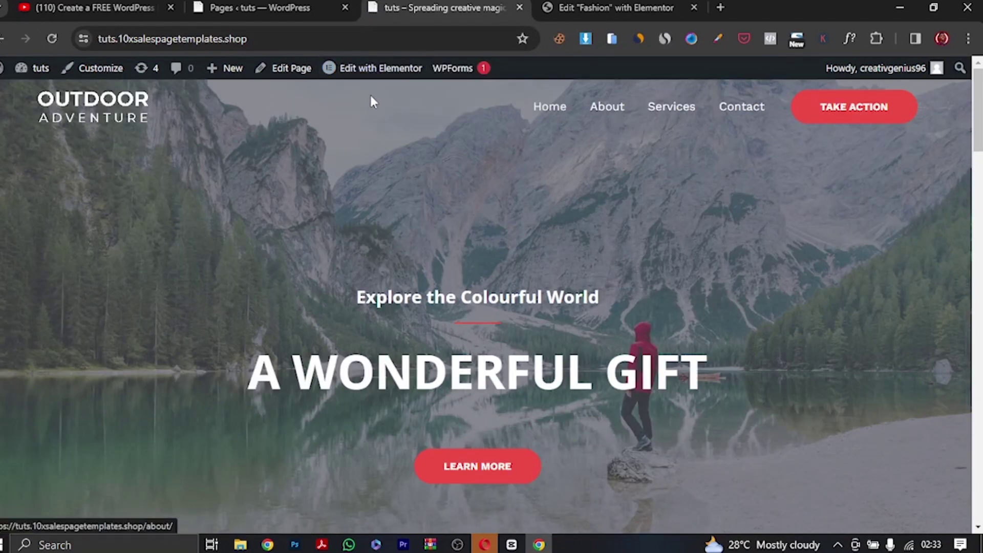
pyautogui.click(376, 75)
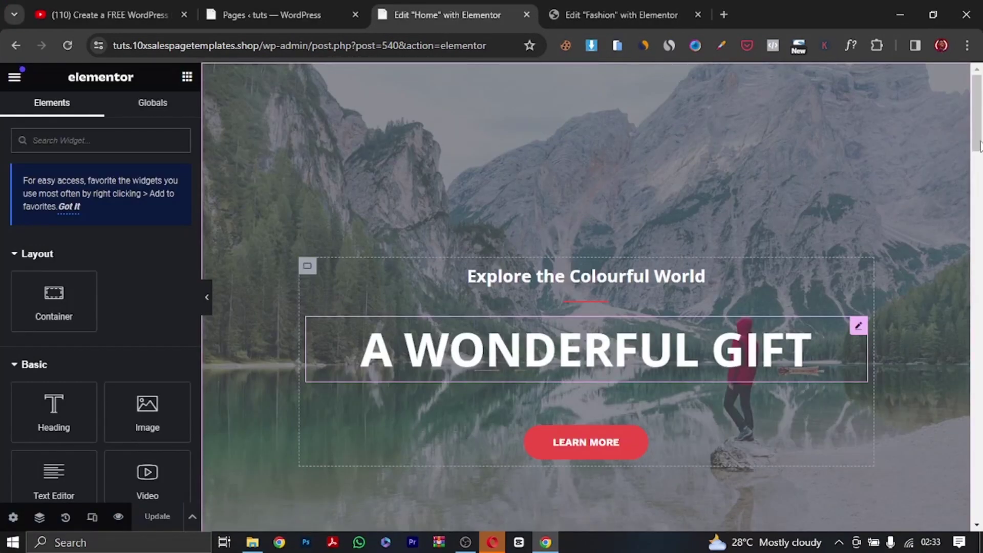
# Step: Open the background image chooser in the style settings of the hero container behind "A WONDERFUL GIFT"
pyautogui.moveTo(979, 143)
pyautogui.mouseDown()
pyautogui.moveTo(978, 179)
pyautogui.moveTo(979, 158)
pyautogui.mouseUp()
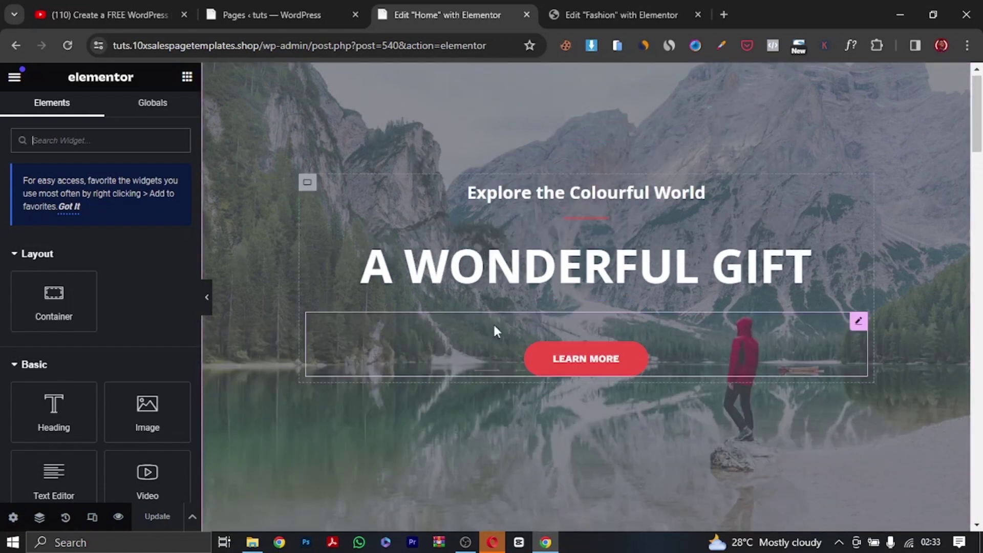
pyautogui.scroll(2, 481, 264)
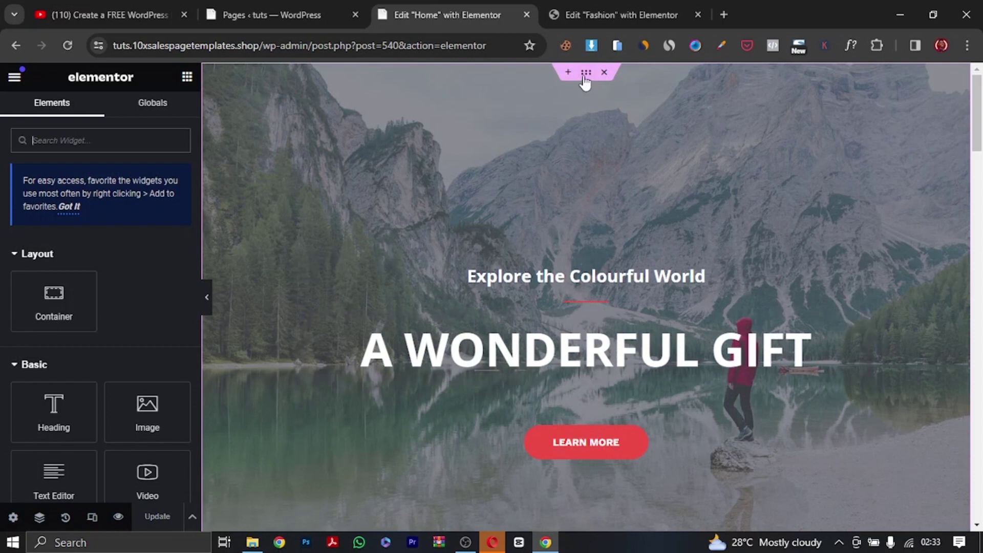
pyautogui.click(593, 118)
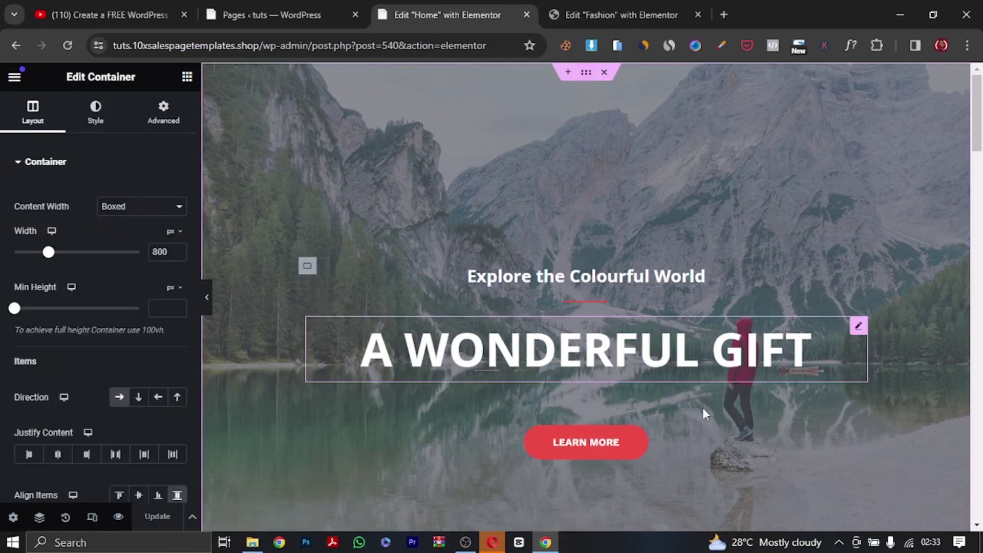
pyautogui.click(95, 114)
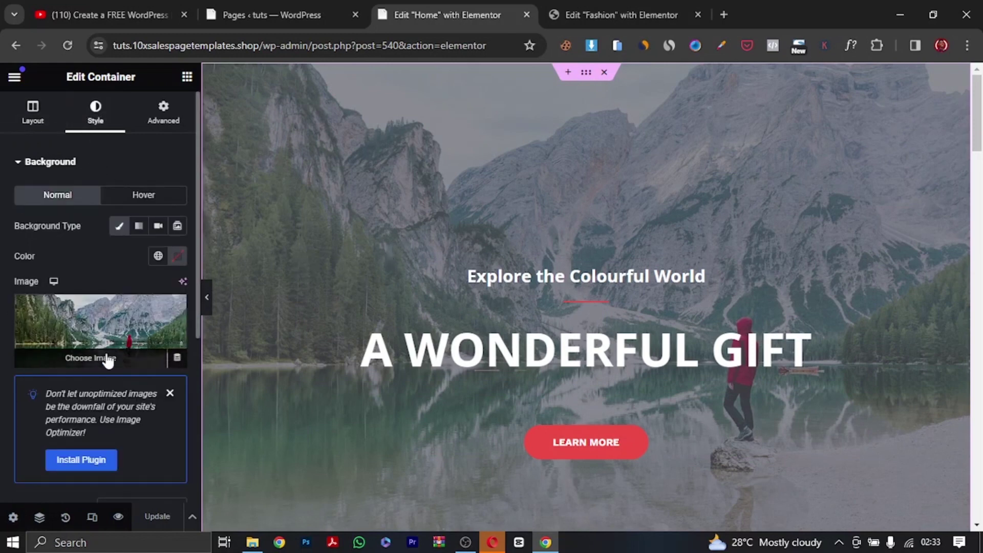
pyautogui.click(105, 358)
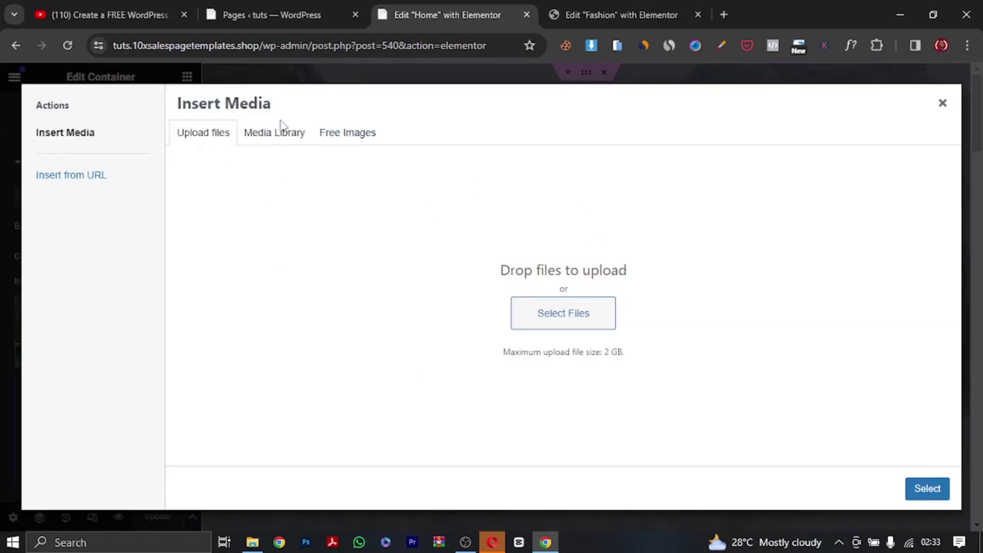
# Step: Search the free Pixabay images for "travels"
pyautogui.click(341, 133)
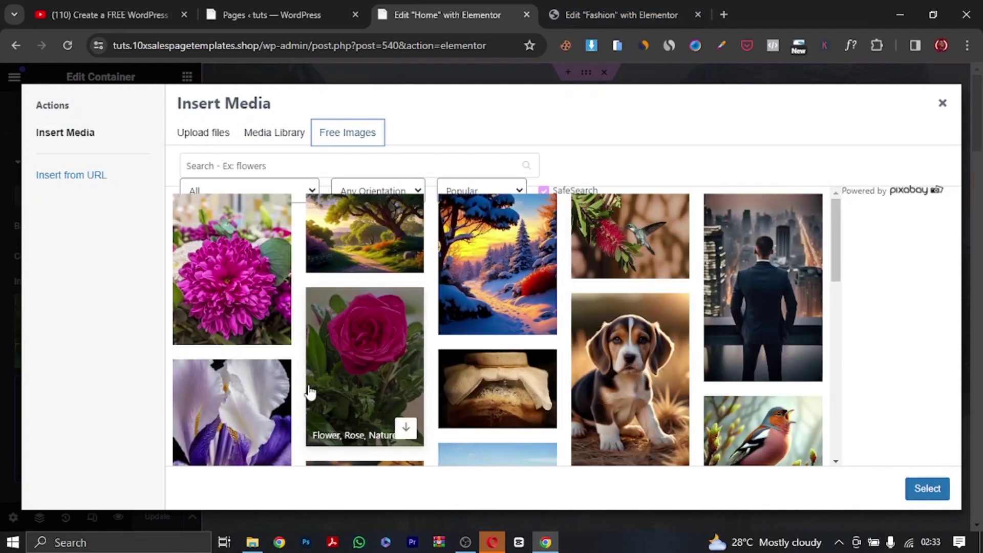
pyautogui.scroll(-3, 482, 362)
pyautogui.scroll(3, 484, 366)
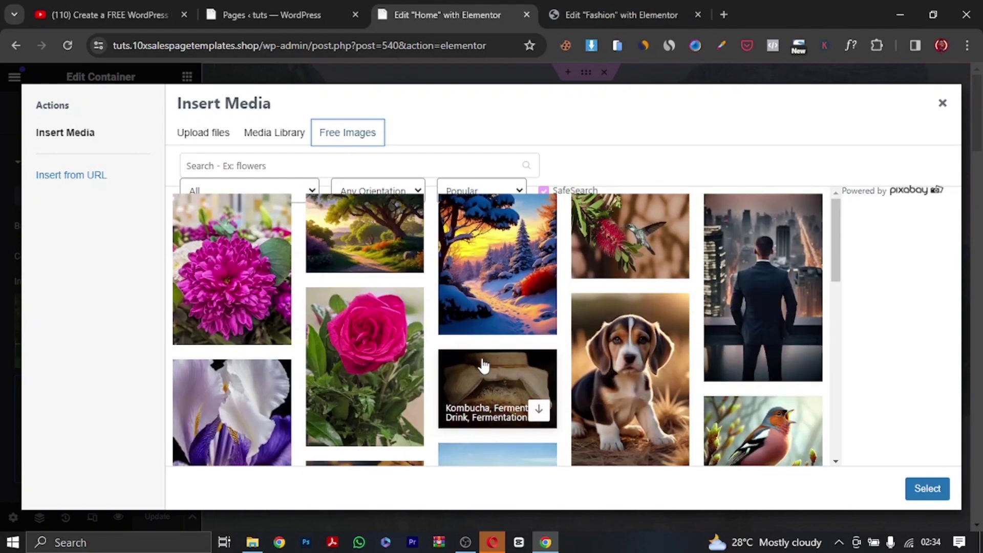
pyautogui.click(243, 167)
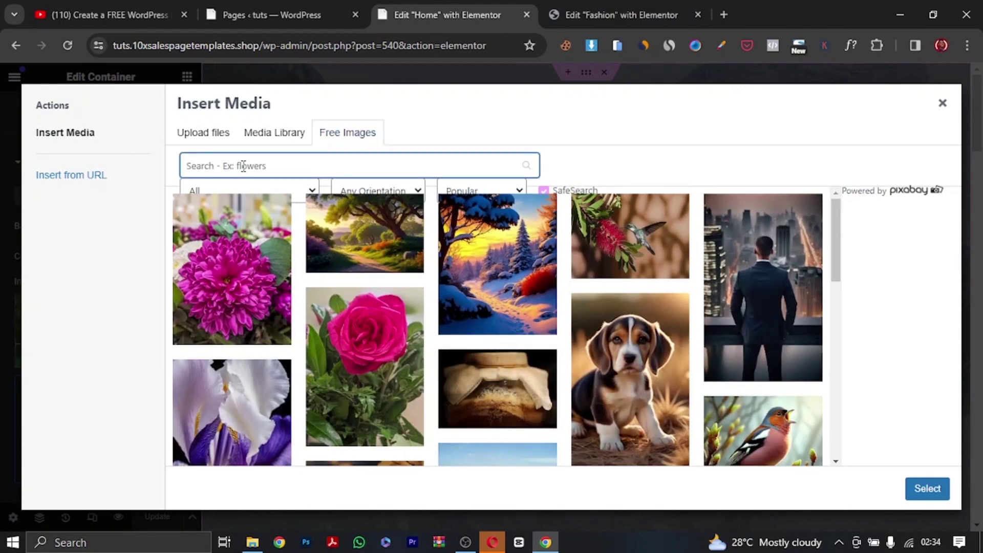
pyautogui.write('travels')
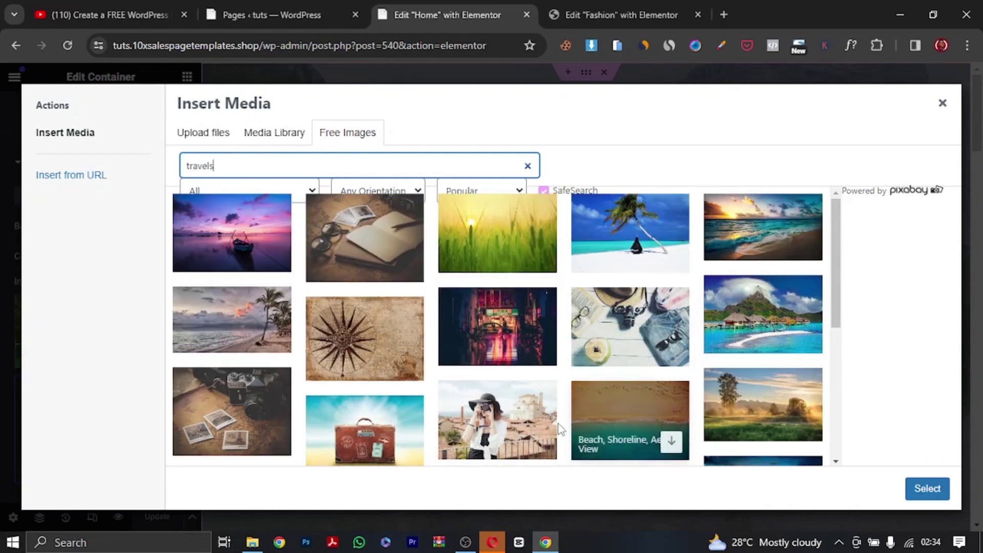
# Step: Choose the photo of a backpacker facing a mountain range, then save and insert it from the free images
pyautogui.scroll(-3, 500, 402)
pyautogui.scroll(3, 500, 401)
pyautogui.click(904, 441)
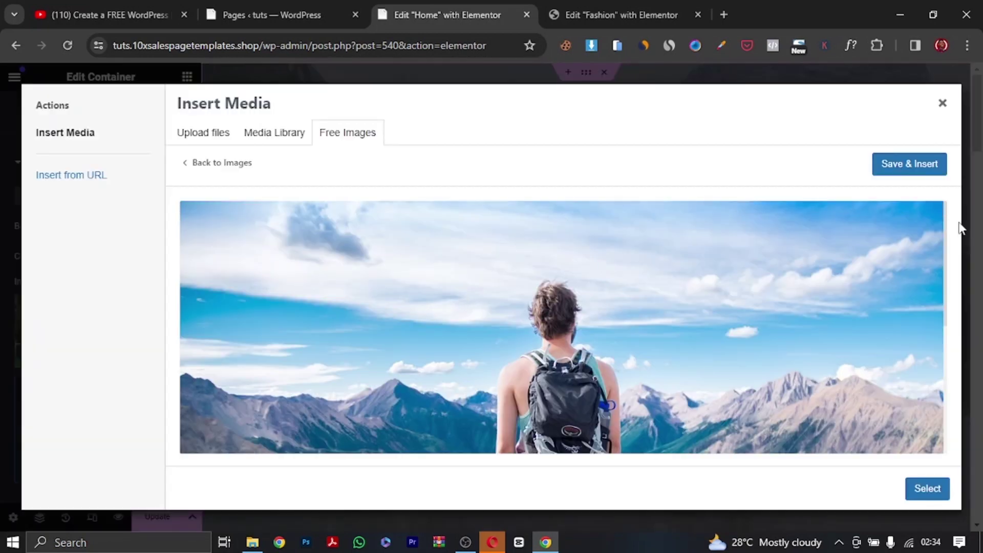
pyautogui.click(914, 172)
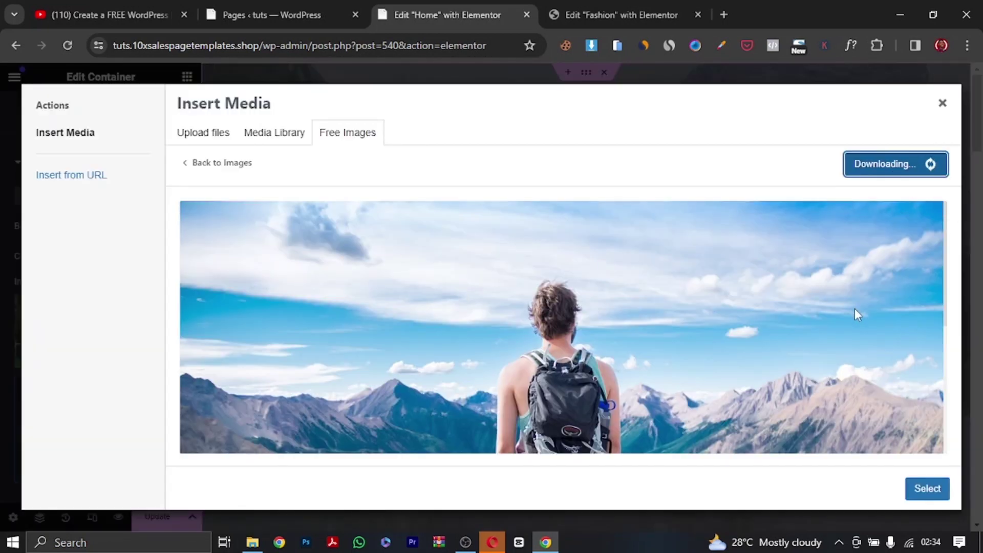